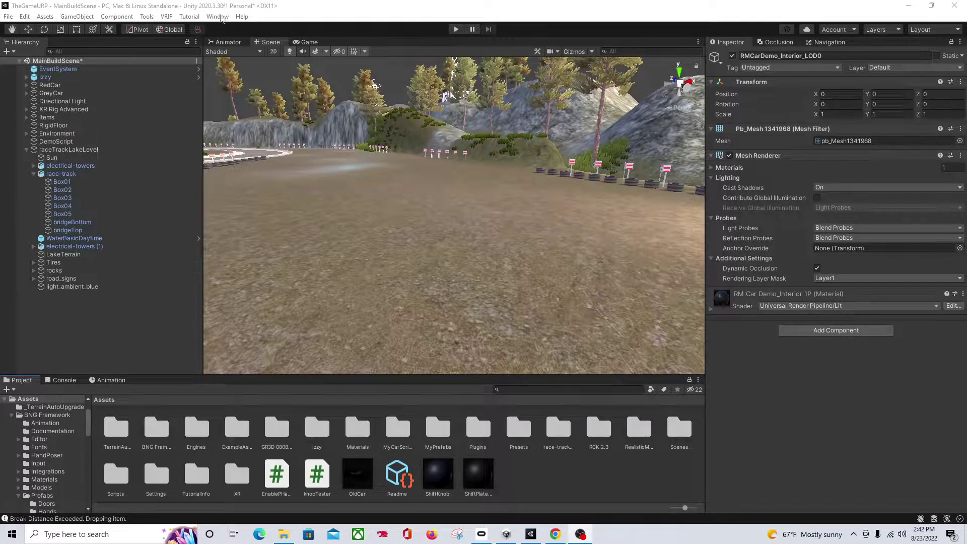
# Search the Unity Registry packages for "pro" and check the installation status of ProBuilder in the Package Manager
pyautogui.click(223, 18)
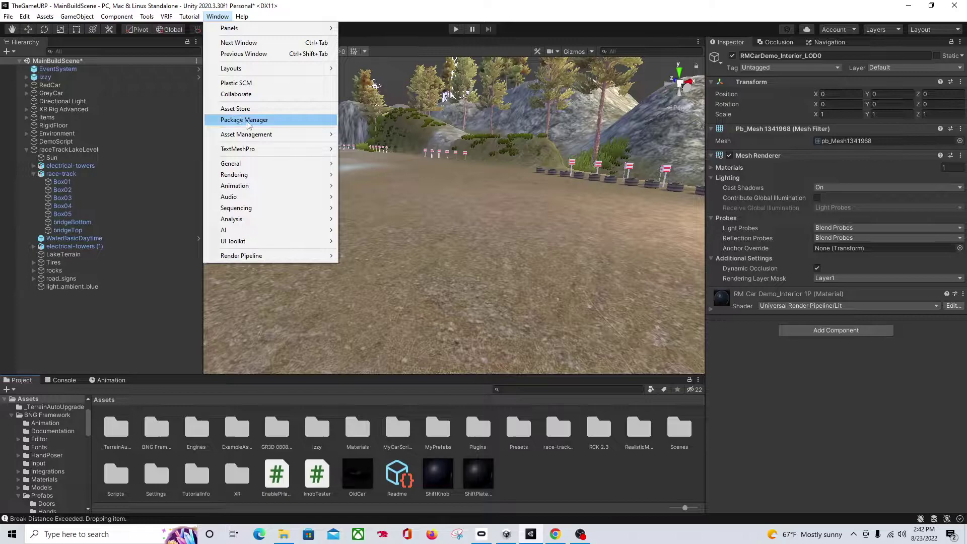
pyautogui.click(246, 121)
pyautogui.click(288, 75)
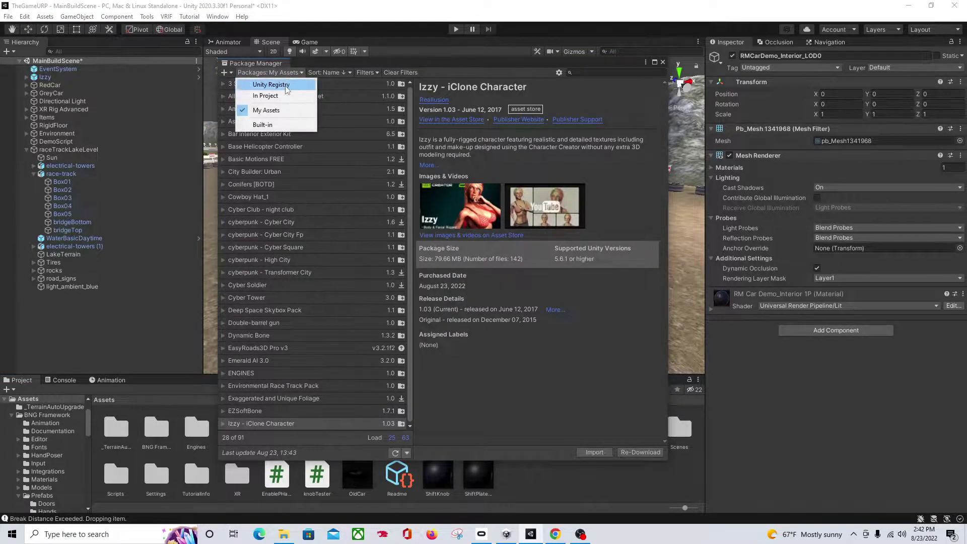
pyautogui.click(260, 84)
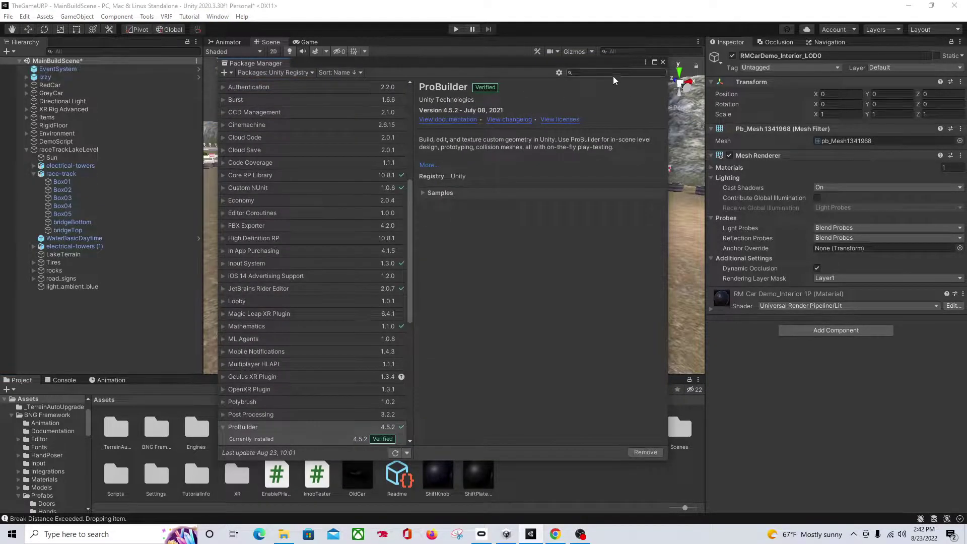
pyautogui.write('pro')
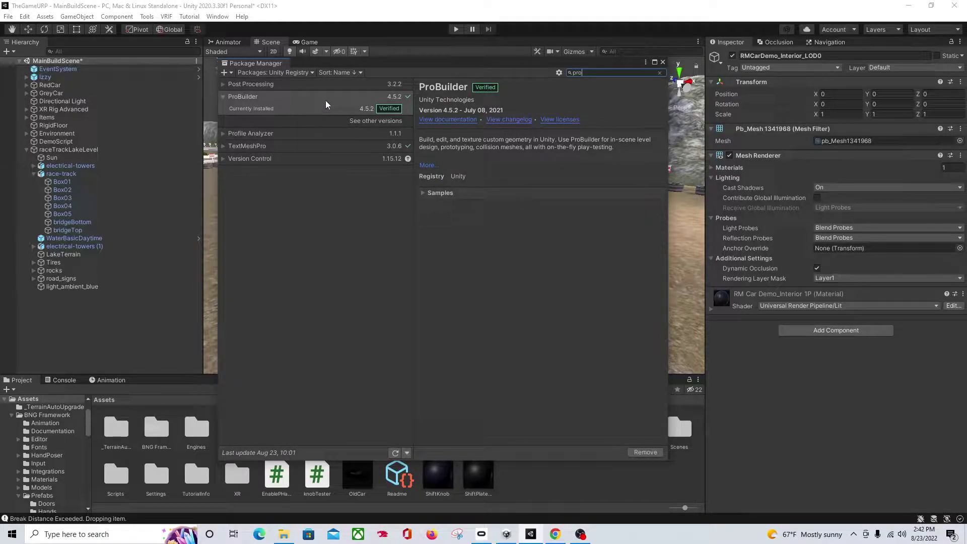
pyautogui.click(224, 97)
pyautogui.click(223, 97)
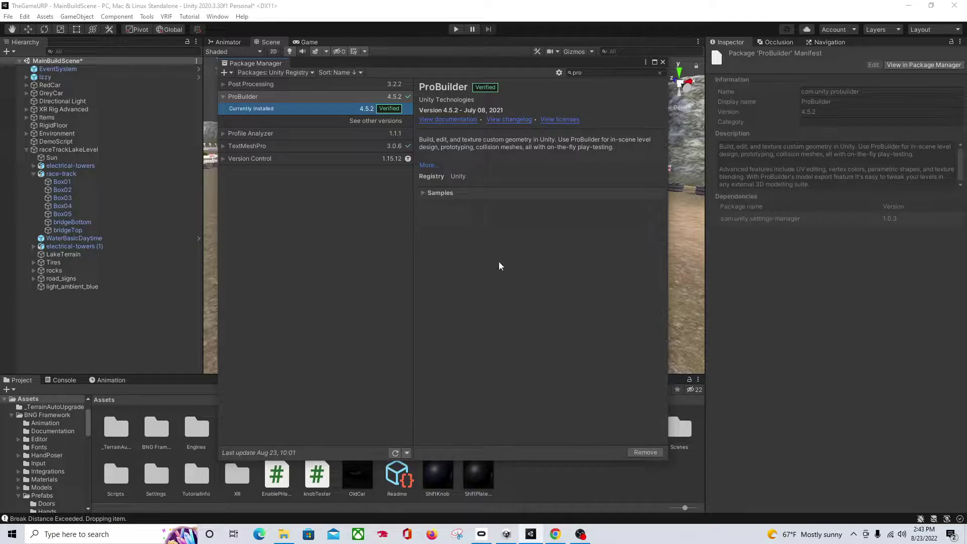
pyautogui.click(662, 64)
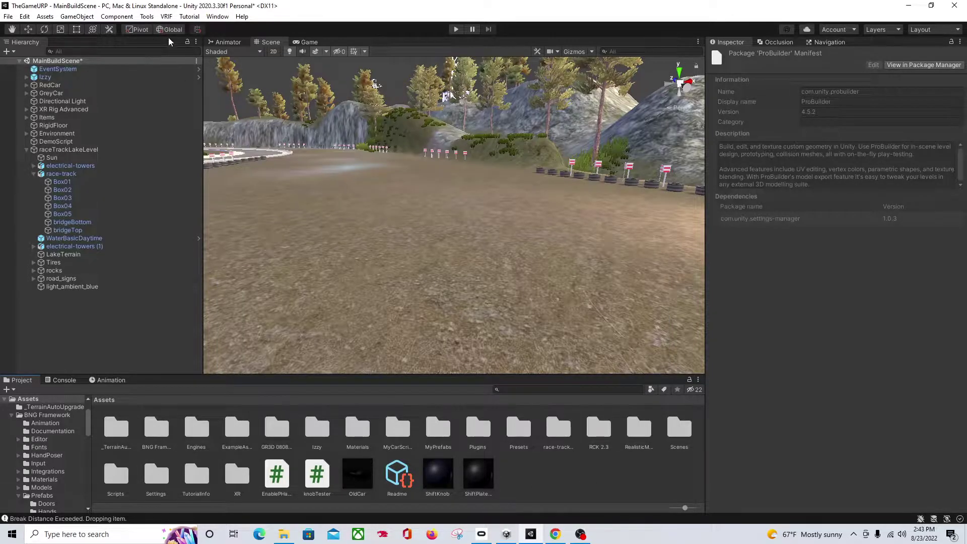
pyautogui.click(147, 17)
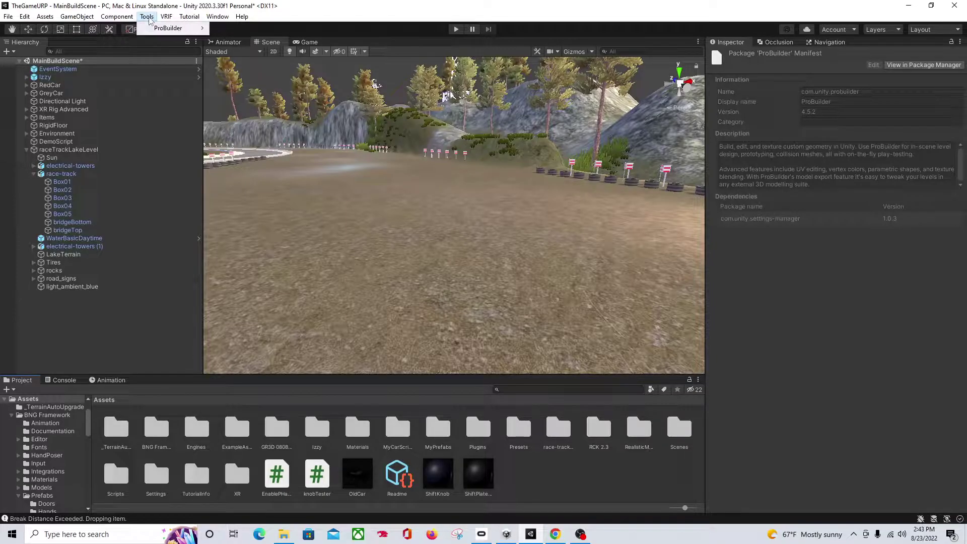
pyautogui.moveTo(173, 30)
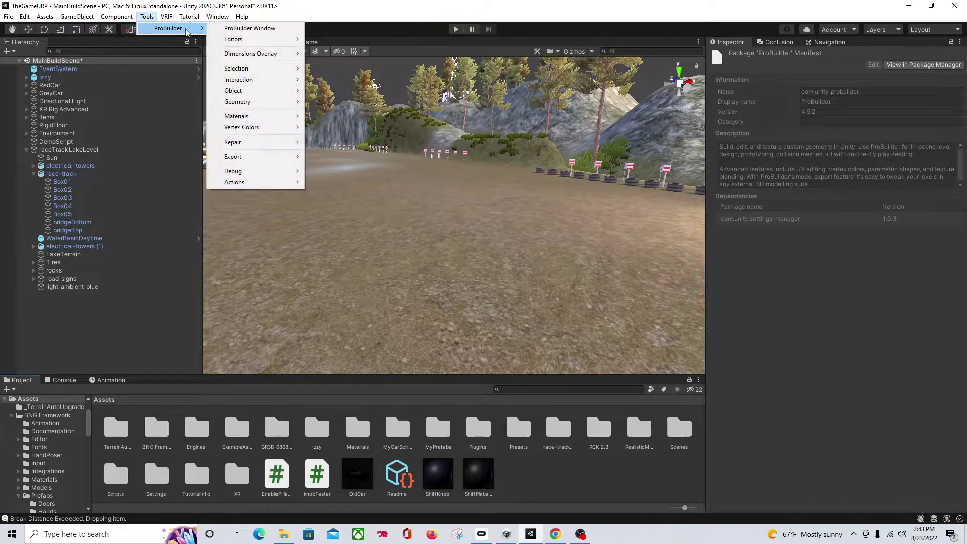
pyautogui.click(254, 29)
pyautogui.click(250, 61)
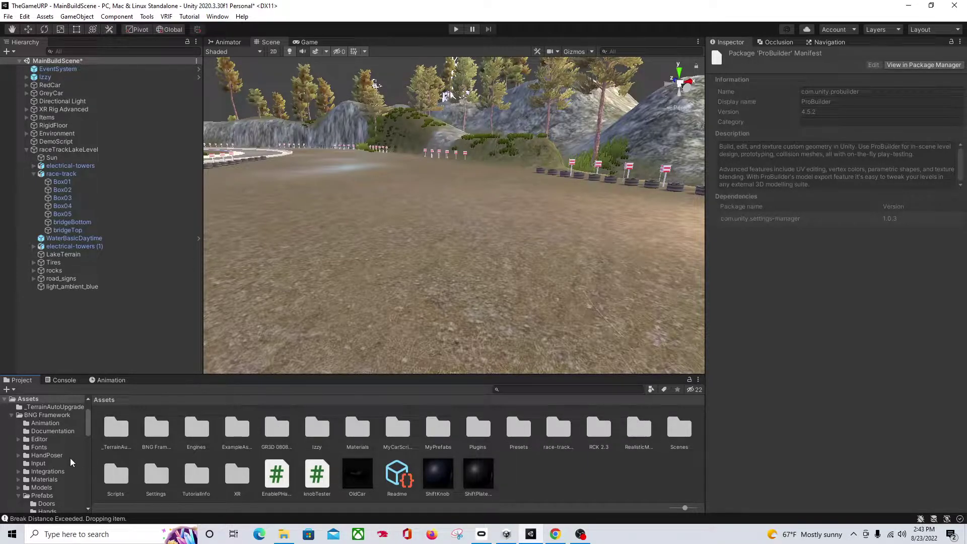
# Place the 080814MSCL_HD car prefab from the GR3D 080814MSCL Prefabs folder on the dirt ground in the scene
pyautogui.doubleClick(276, 430)
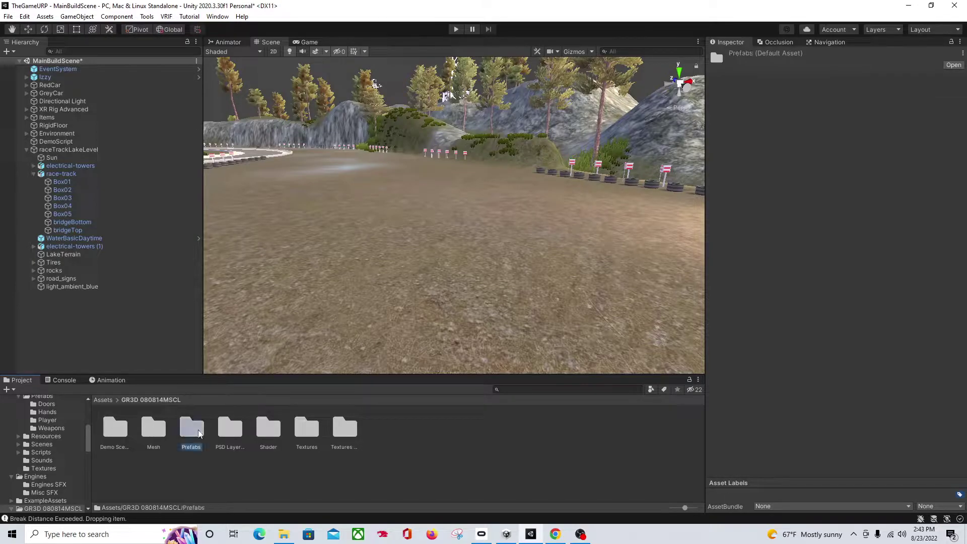
pyautogui.doubleClick(198, 433)
pyautogui.moveTo(187, 434); pyautogui.dragTo(366, 307)
pyautogui.press('Delete')
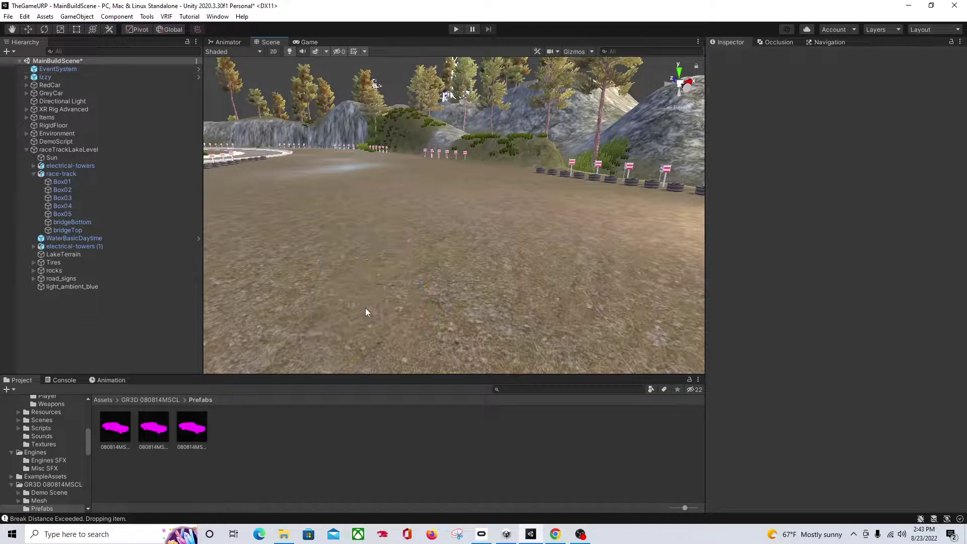
pyautogui.moveTo(171, 401); pyautogui.dragTo(430, 276)
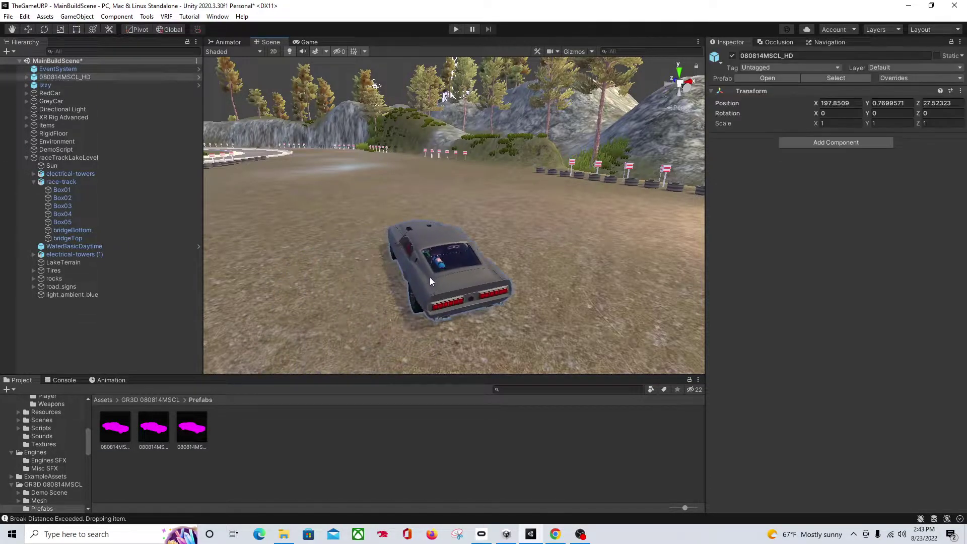
# Try to delete the driver object from the 080814MSCL_HD prefab instance
pyautogui.scroll(3, 430, 277)
pyautogui.moveTo(351, 311); pyautogui.dragTo(452, 320, button='right')
pyautogui.moveTo(451, 319); pyautogui.dragTo(509, 297, button='middle')
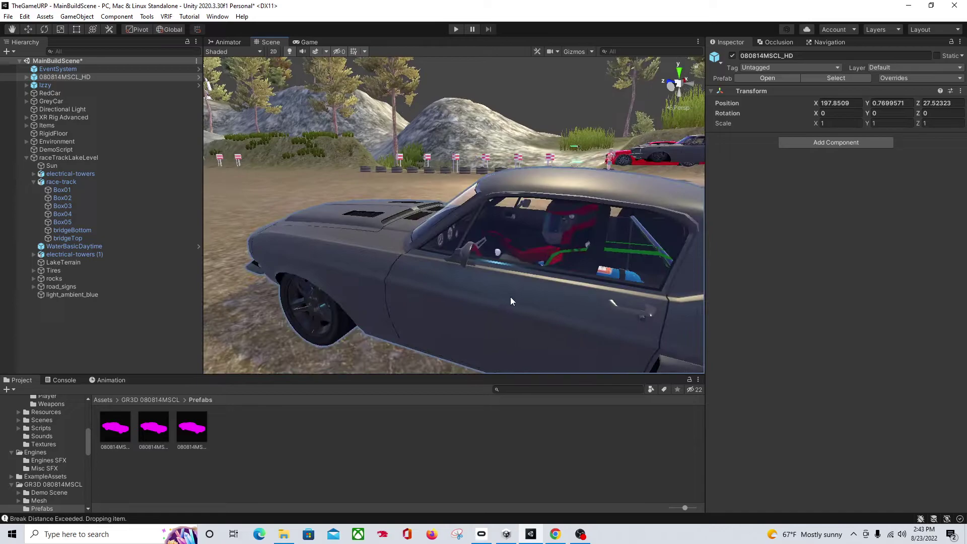
pyautogui.click(26, 77)
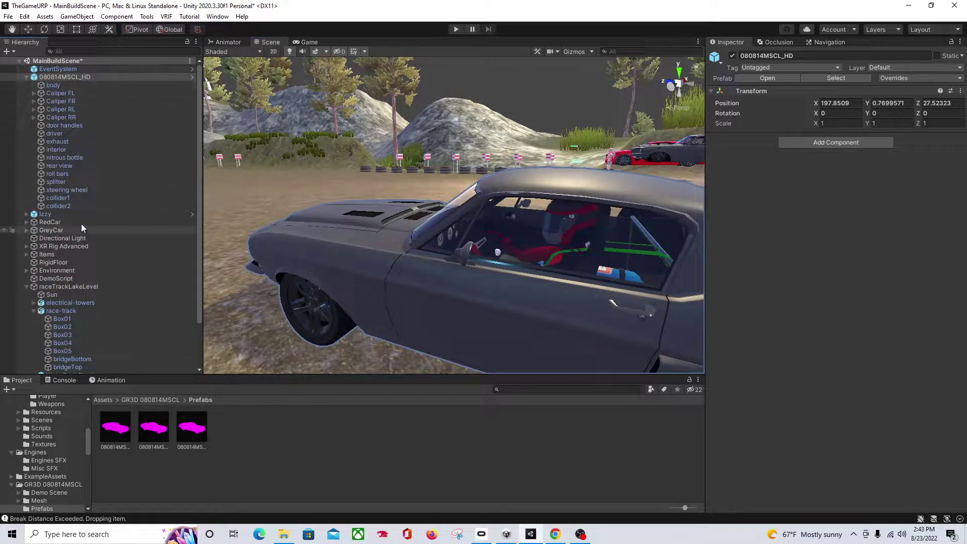
pyautogui.click(581, 227)
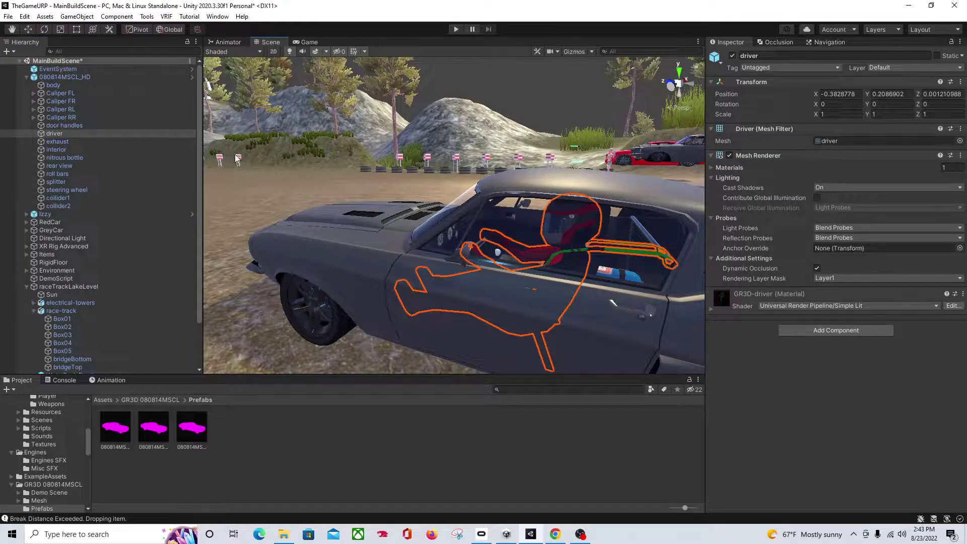
pyautogui.press('Delete')
pyautogui.click(560, 291)
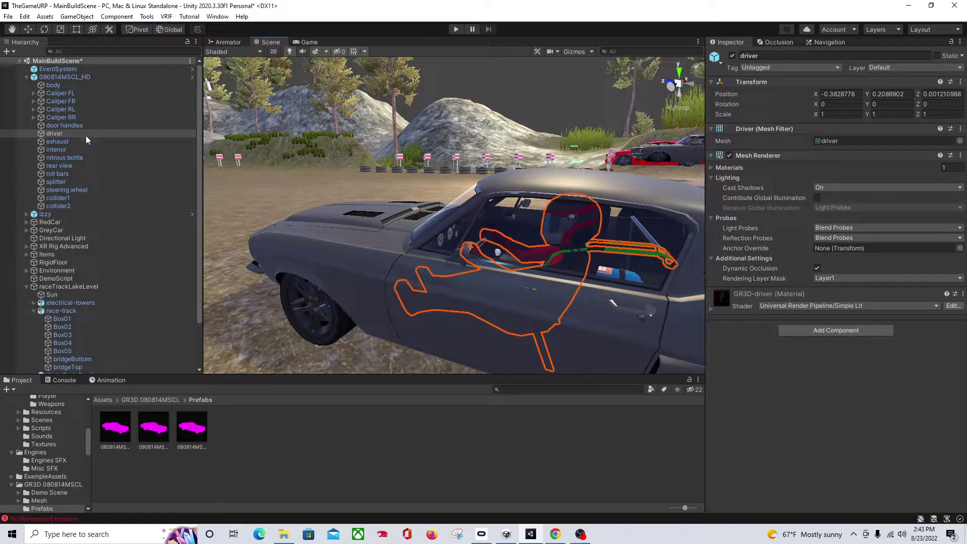
# Completely unpack the 080814MSCL_HD prefab instance and delete its driver object
pyautogui.click(51, 77)
pyautogui.rightClick(46, 77)
pyautogui.moveTo(125, 196)
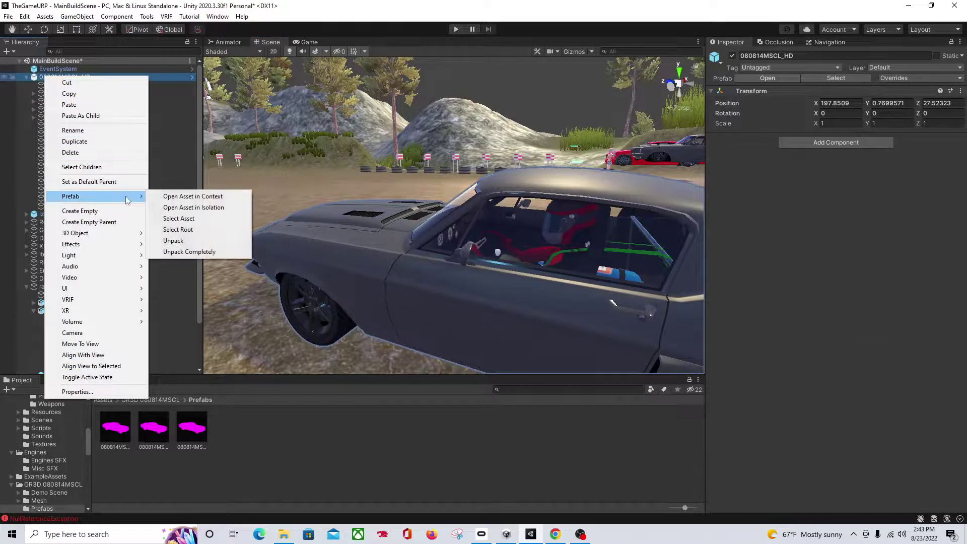
pyautogui.click(197, 252)
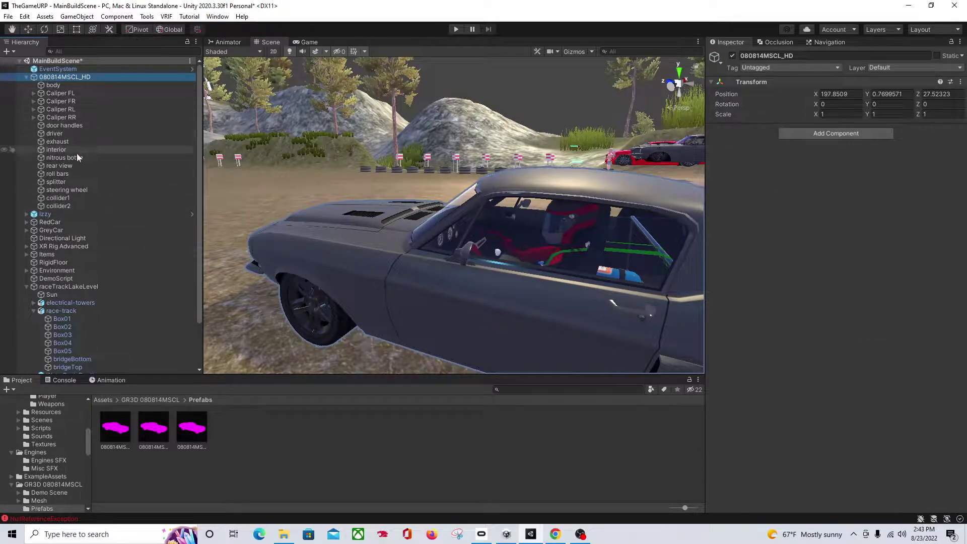
pyautogui.click(62, 135)
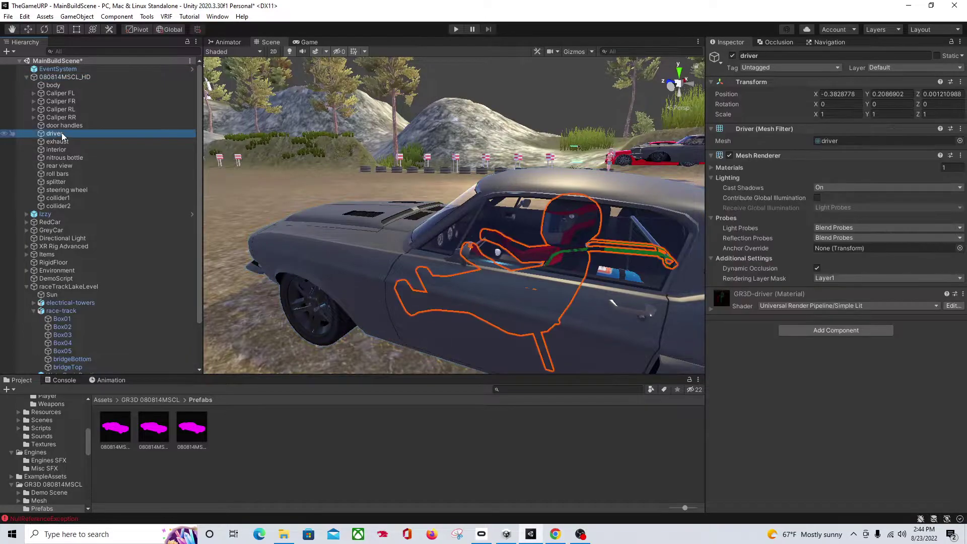
pyautogui.press('Delete')
# Select the car's interior mesh by picking the gear shifter knob inside the cabin
pyautogui.scroll(5, 565, 318)
pyautogui.scroll(3, 565, 318)
pyautogui.moveTo(565, 318); pyautogui.dragTo(545, 303, button='middle')
pyautogui.moveTo(545, 304); pyautogui.dragTo(442, 299, button='right')
pyautogui.moveTo(443, 299); pyautogui.dragTo(415, 298, button='middle')
pyautogui.scroll(3, 474, 285)
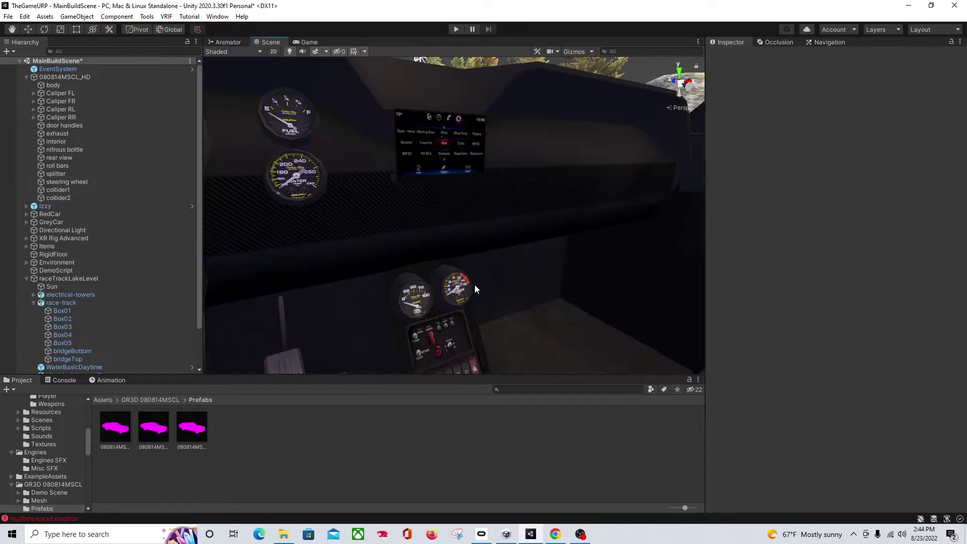
pyautogui.scroll(-3, 464, 297)
pyautogui.click(500, 279)
pyautogui.click(500, 279)
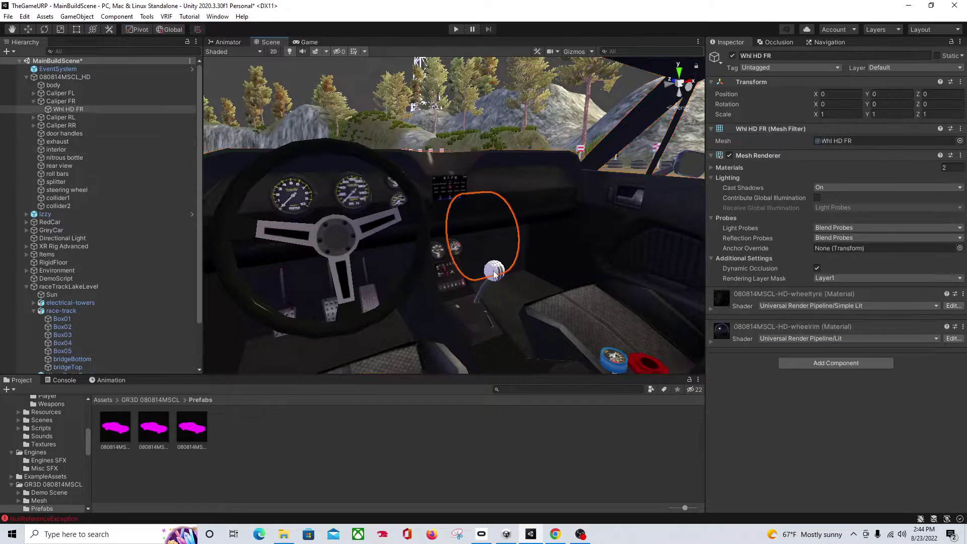
pyautogui.click(493, 279)
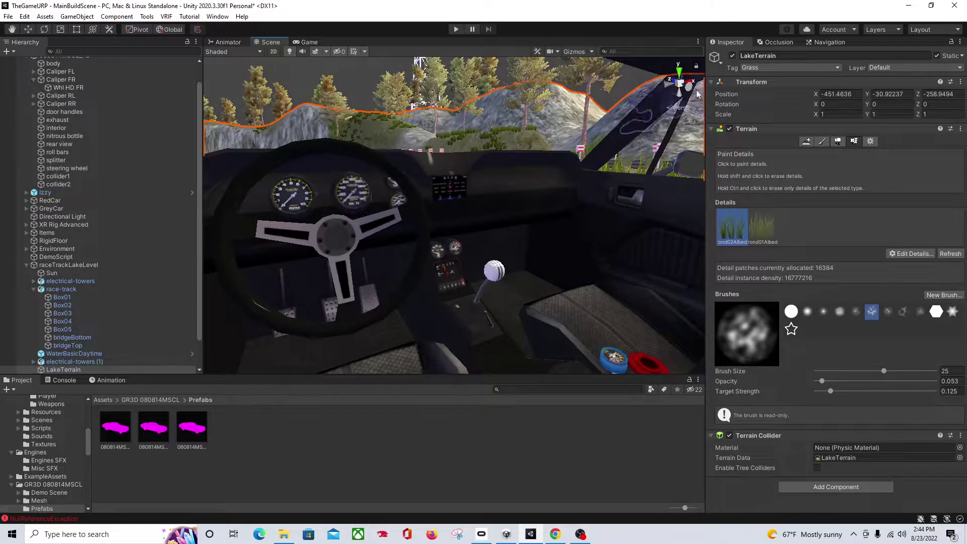
pyautogui.click(227, 43)
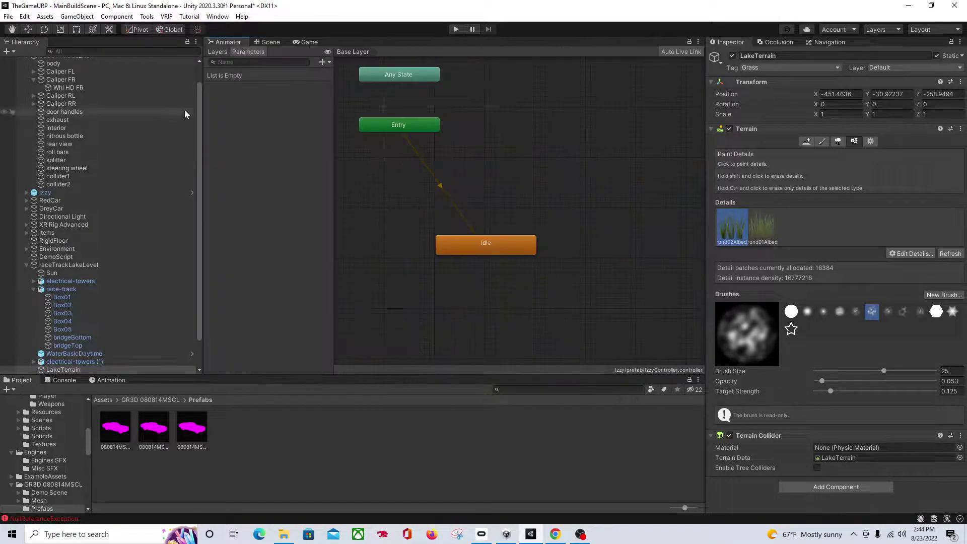
pyautogui.click(270, 42)
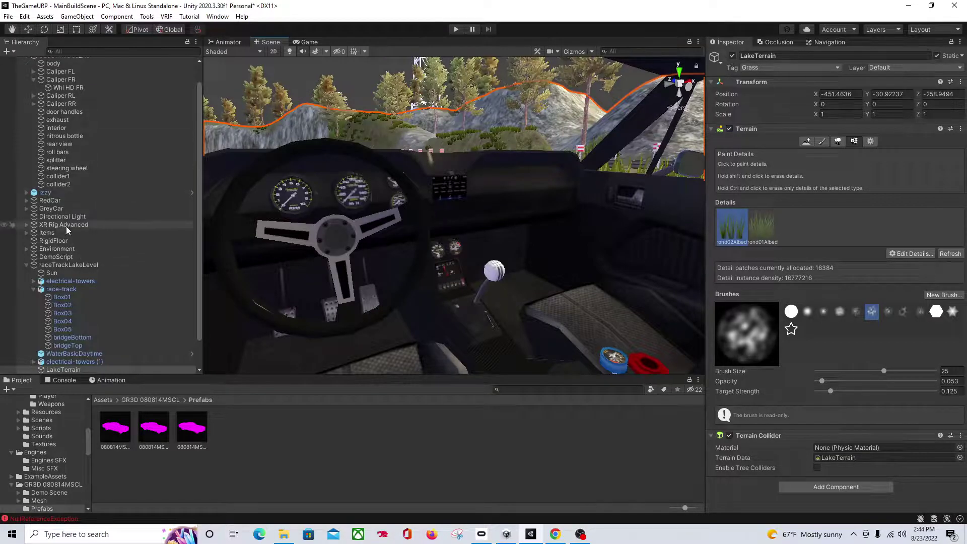
pyautogui.click(88, 161)
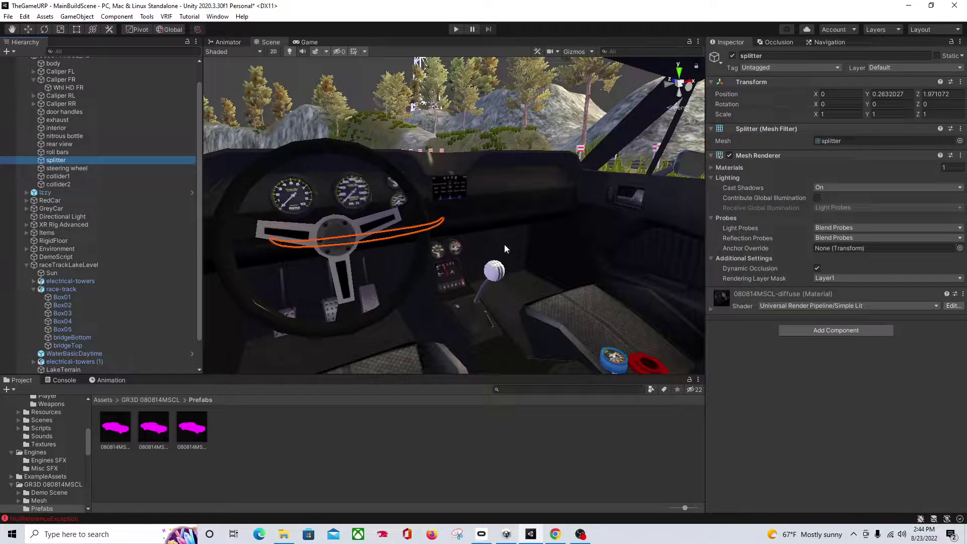
pyautogui.click(491, 271)
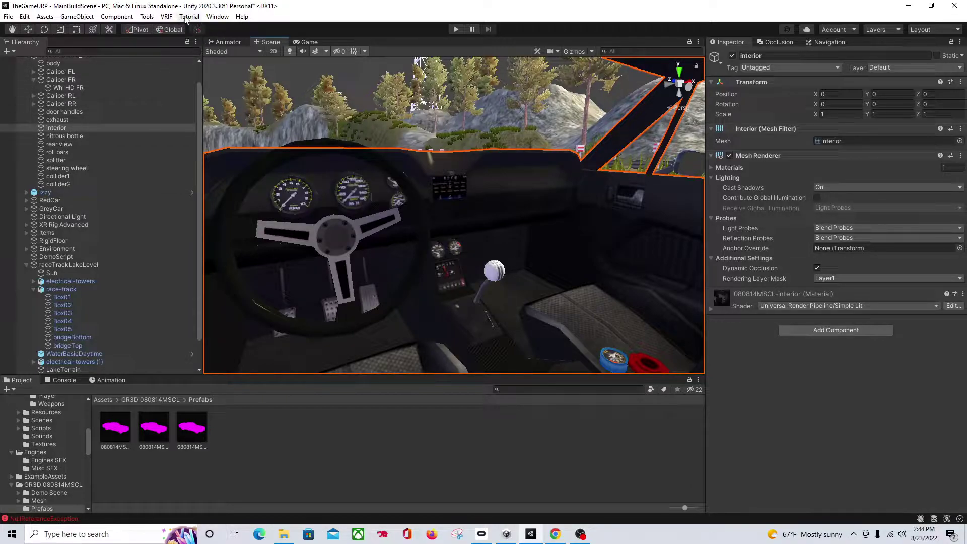
# ProBuilderize the interior mesh with Import Quads and Import Smoothing enabled and a smoothing threshold of 1
pyautogui.click(147, 17)
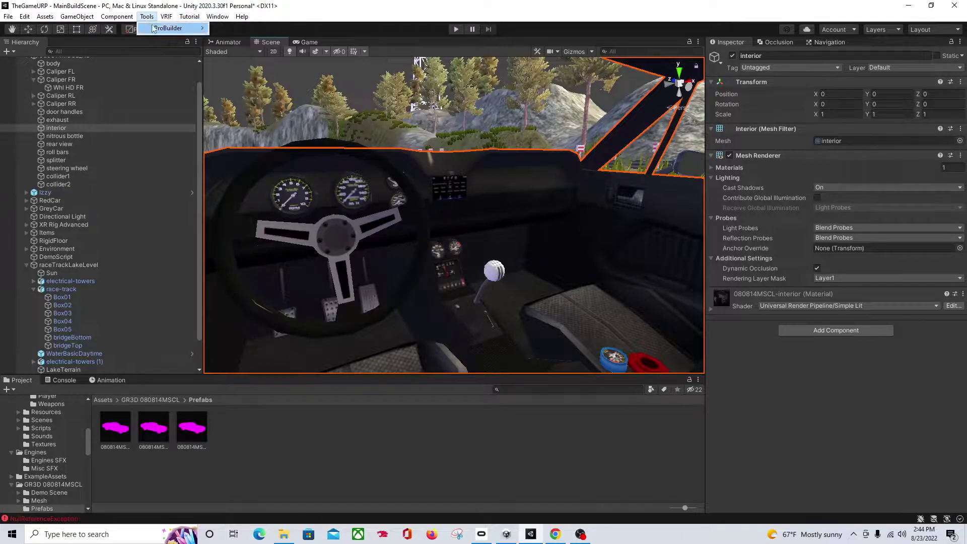
pyautogui.click(218, 28)
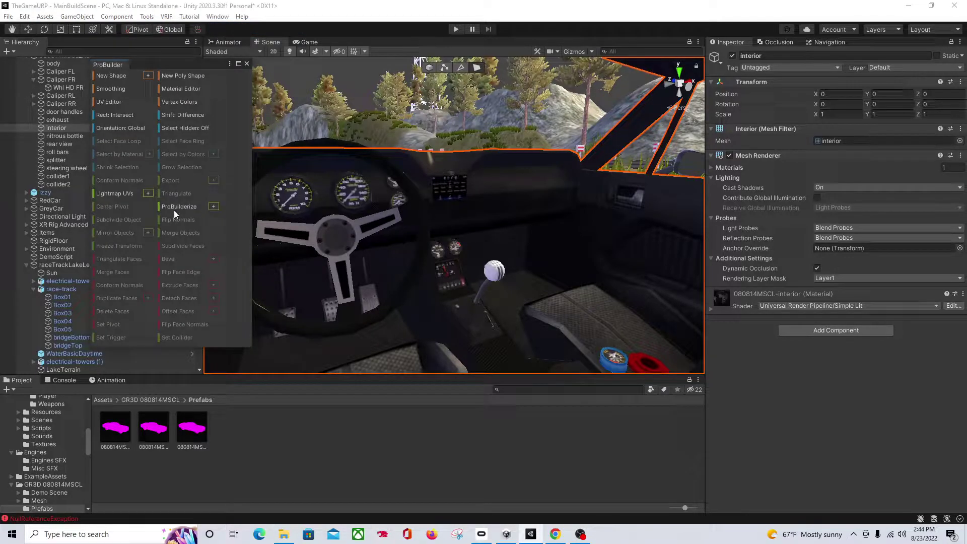
pyautogui.click(213, 206)
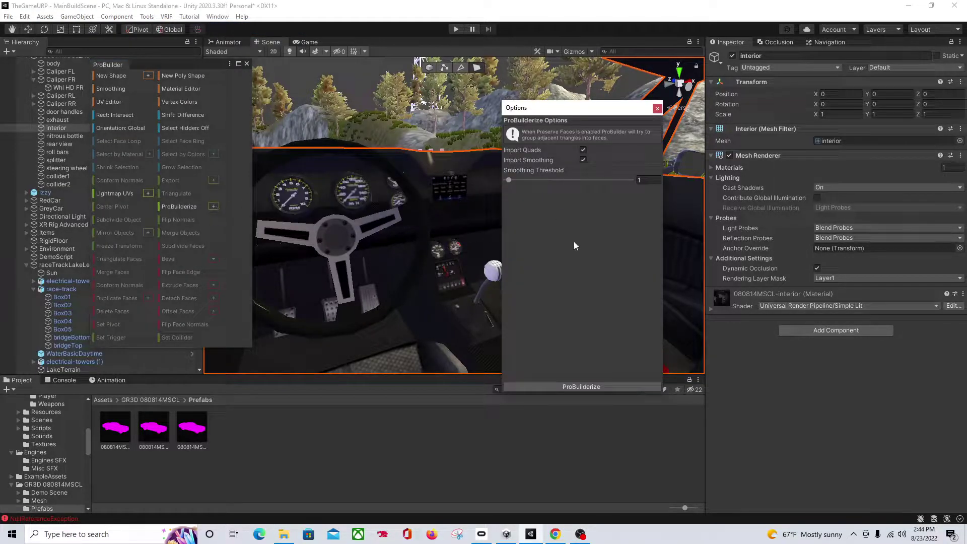
pyautogui.click(596, 386)
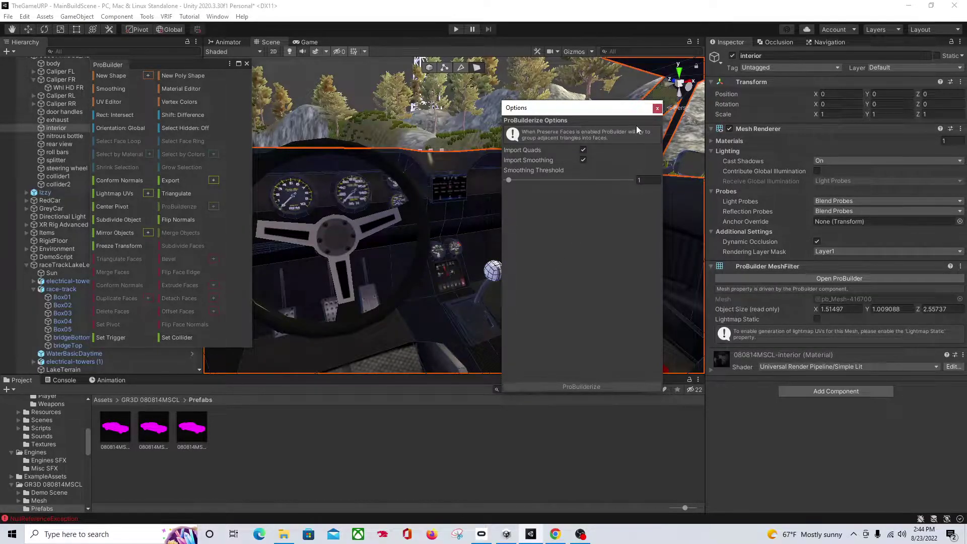
pyautogui.click(656, 109)
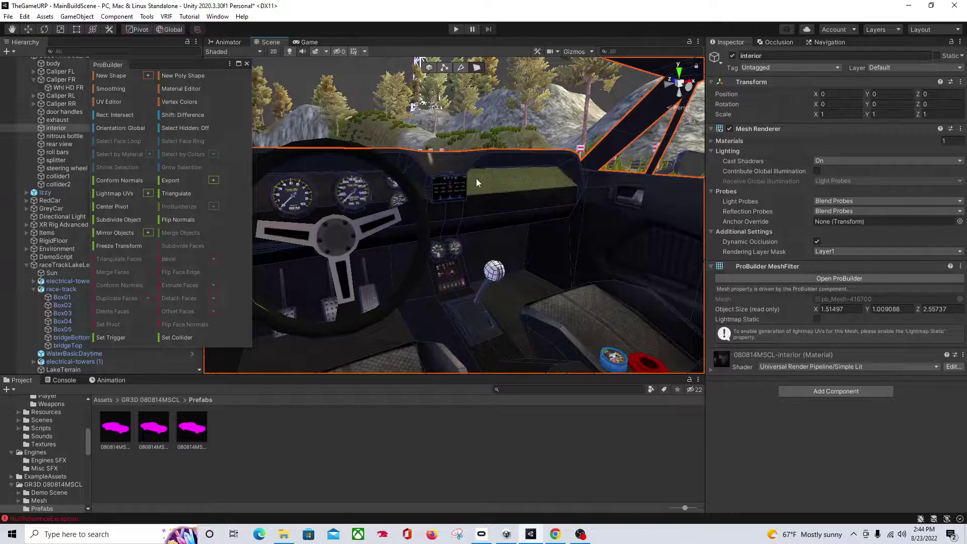
# Compare the object, vertex and edge selection modes on the interior mesh and return to face selection around the shifter
pyautogui.click(429, 68)
pyautogui.click(444, 67)
pyautogui.click(460, 67)
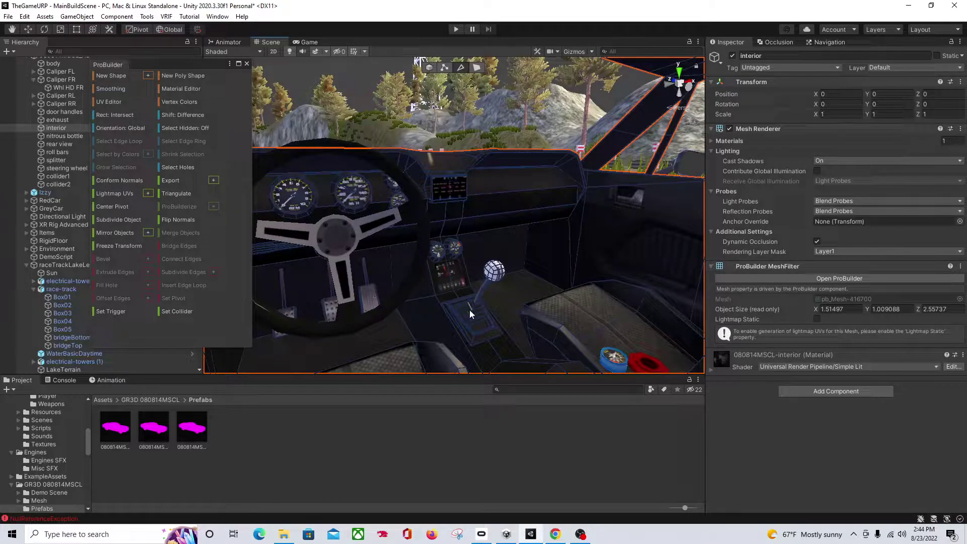
pyautogui.click(444, 68)
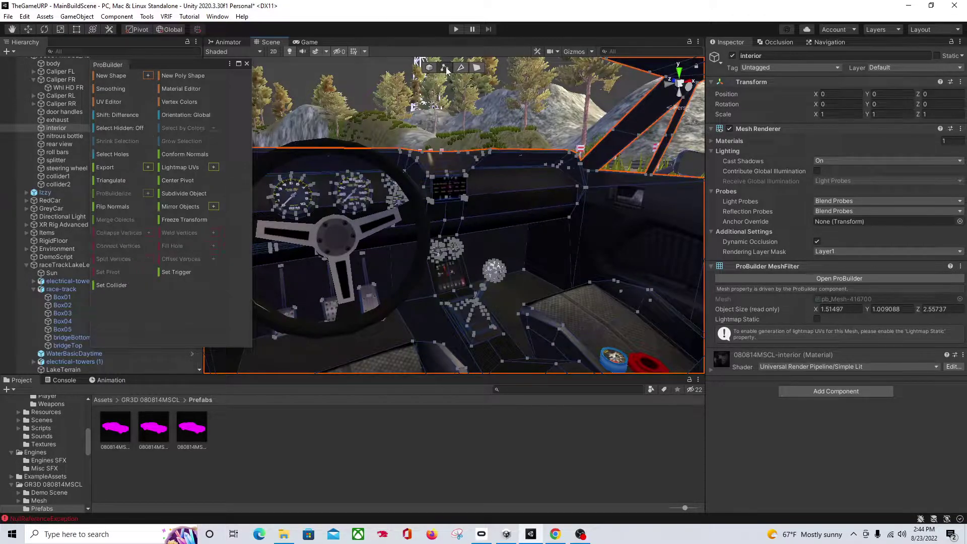
pyautogui.click(476, 68)
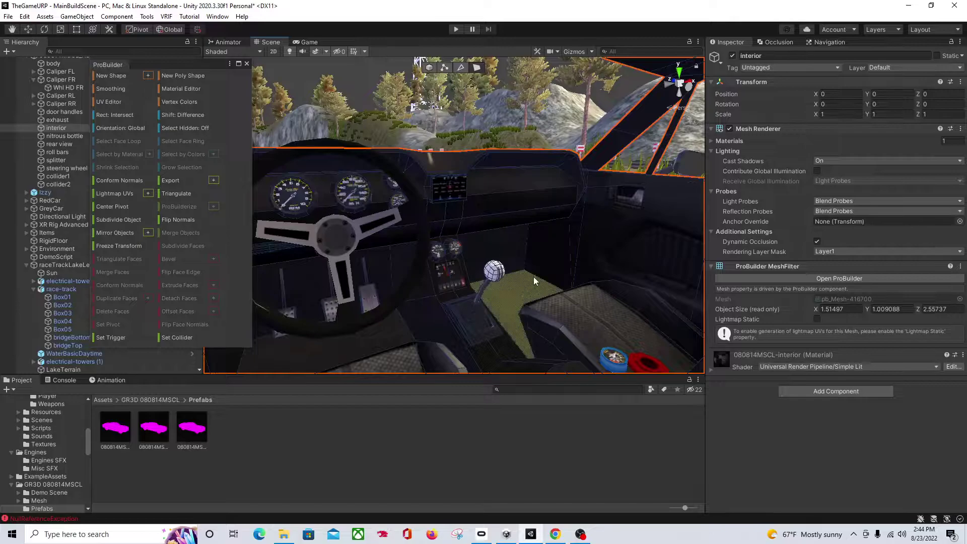
pyautogui.scroll(1, 485, 329)
pyautogui.scroll(-1, 485, 327)
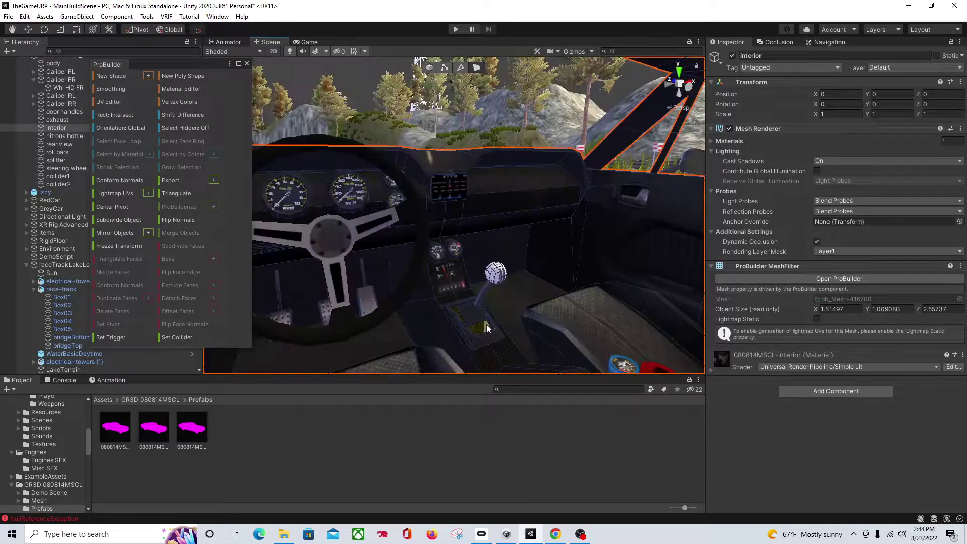
pyautogui.scroll(2, 493, 271)
pyautogui.scroll(-6, 494, 274)
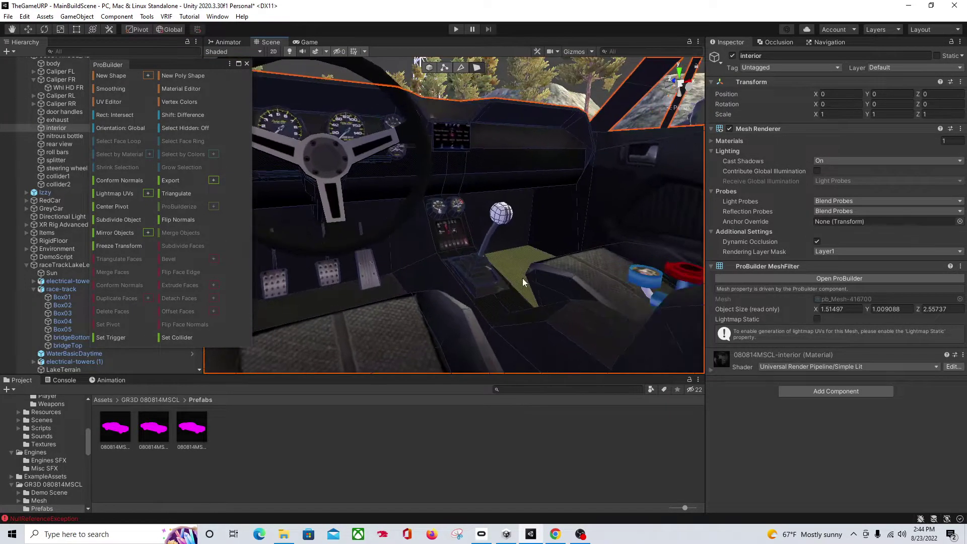
pyautogui.scroll(4, 522, 278)
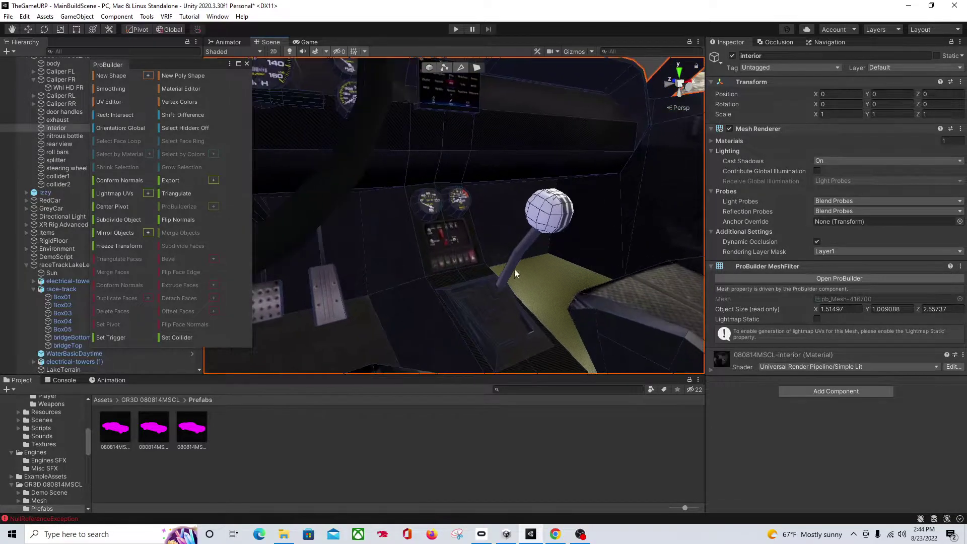
pyautogui.moveTo(515, 269); pyautogui.dragTo(459, 255, button='right')
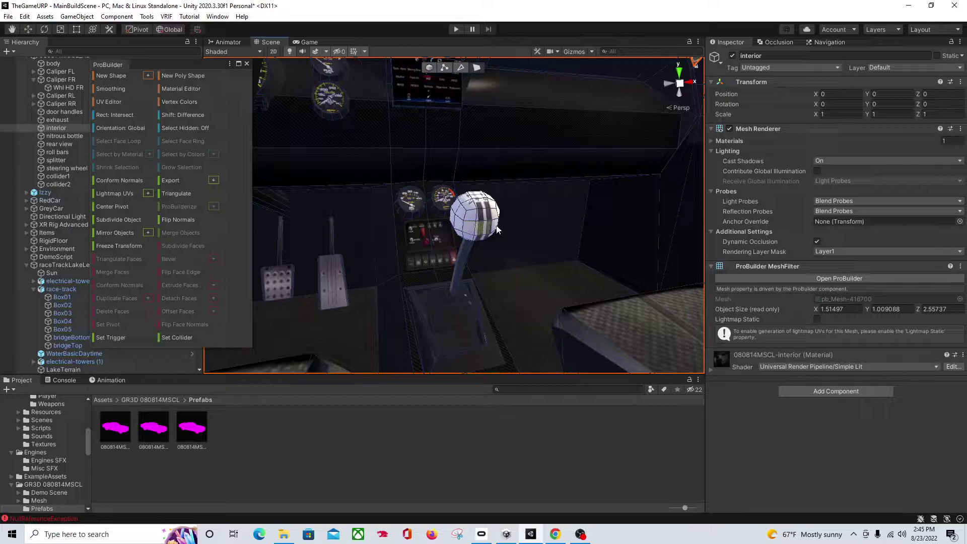
pyautogui.click(471, 222)
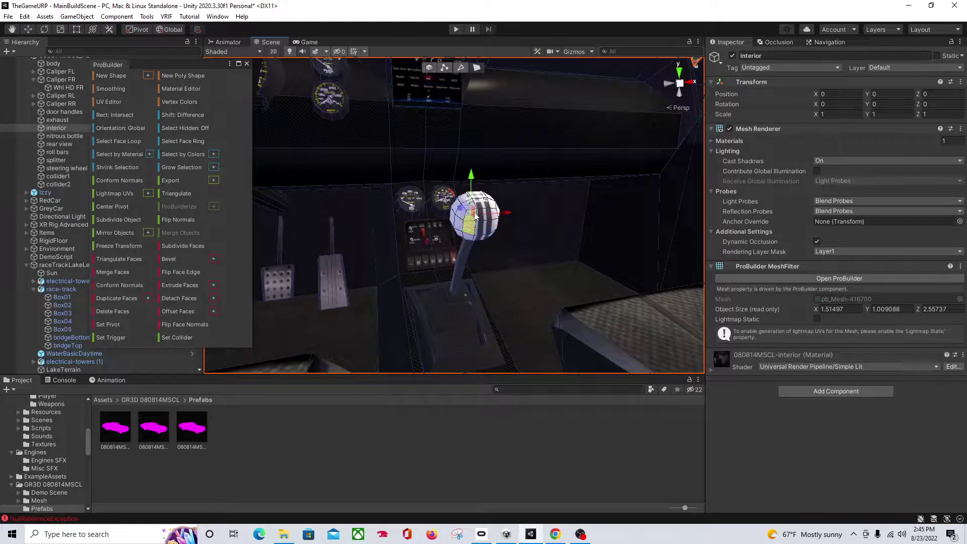
pyautogui.keyDown('shift'); pyautogui.click(484, 221); pyautogui.keyUp('shift')
pyautogui.keyDown('shift'); pyautogui.click(483, 231); pyautogui.keyUp('shift')
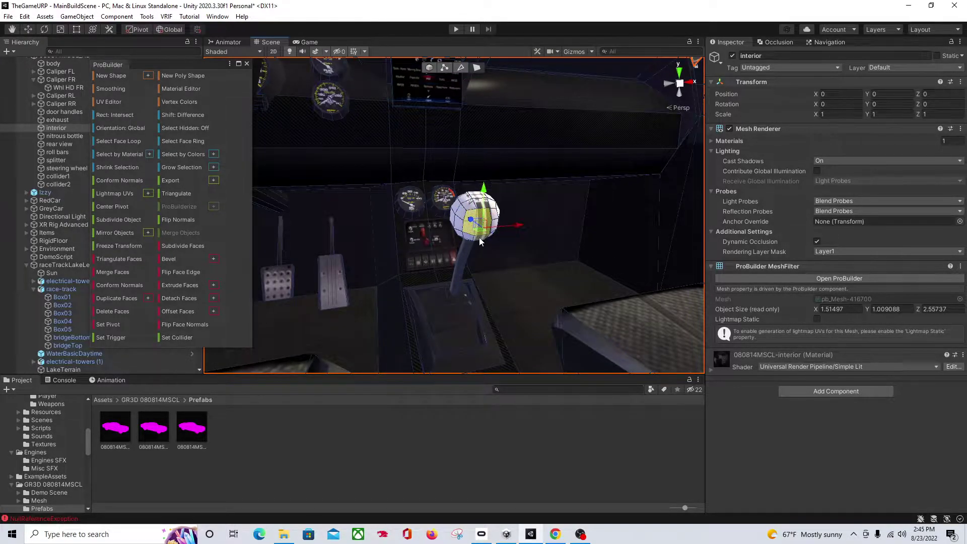
pyautogui.keyDown('shift'); pyautogui.click(479, 238); pyautogui.keyUp('shift')
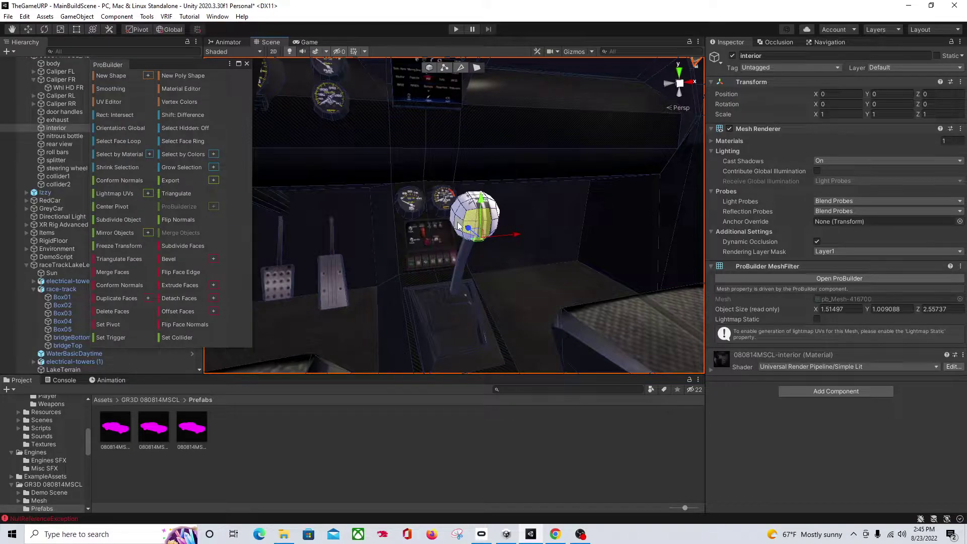
pyautogui.keyDown('shift'); pyautogui.click(469, 210); pyautogui.keyUp('shift')
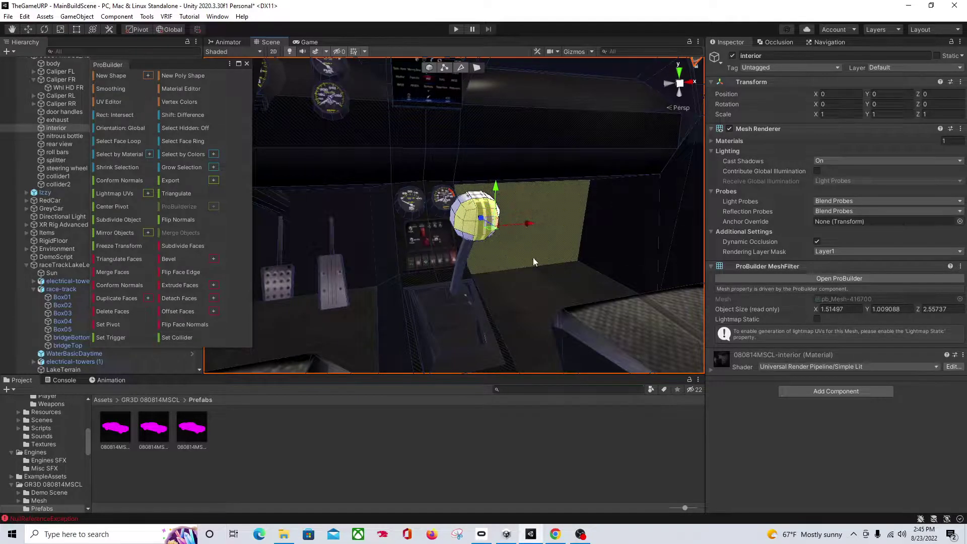
pyautogui.click(517, 266)
# Start a new multi-face selection on the gear shifter knob, picking the faces around the stripes on its cabin-facing side
pyautogui.click(485, 220)
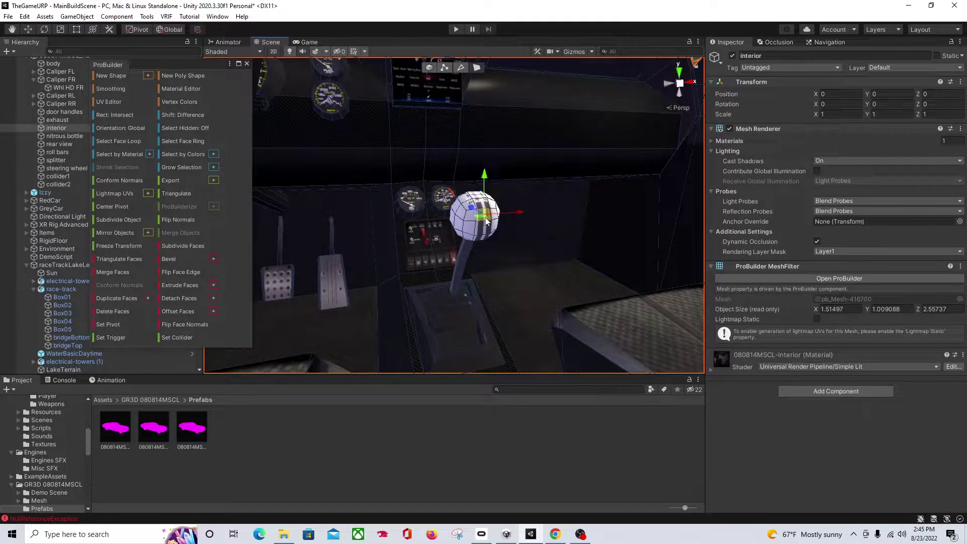
pyautogui.keyDown('shift'); pyautogui.click(465, 223); pyautogui.keyUp('shift')
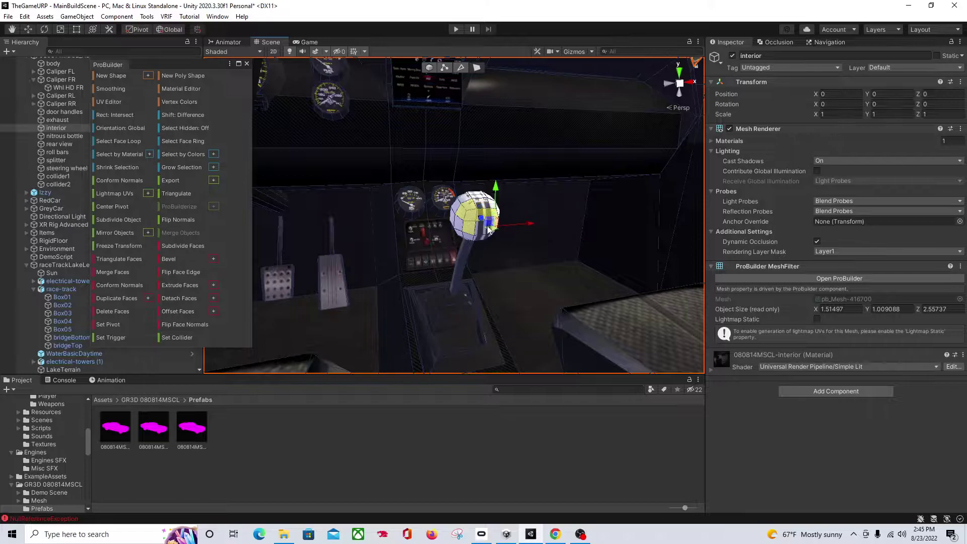
pyautogui.keyDown('shift'); pyautogui.click(478, 241); pyautogui.keyUp('shift')
pyautogui.keyDown('shift'); pyautogui.click(456, 222); pyautogui.keyUp('shift')
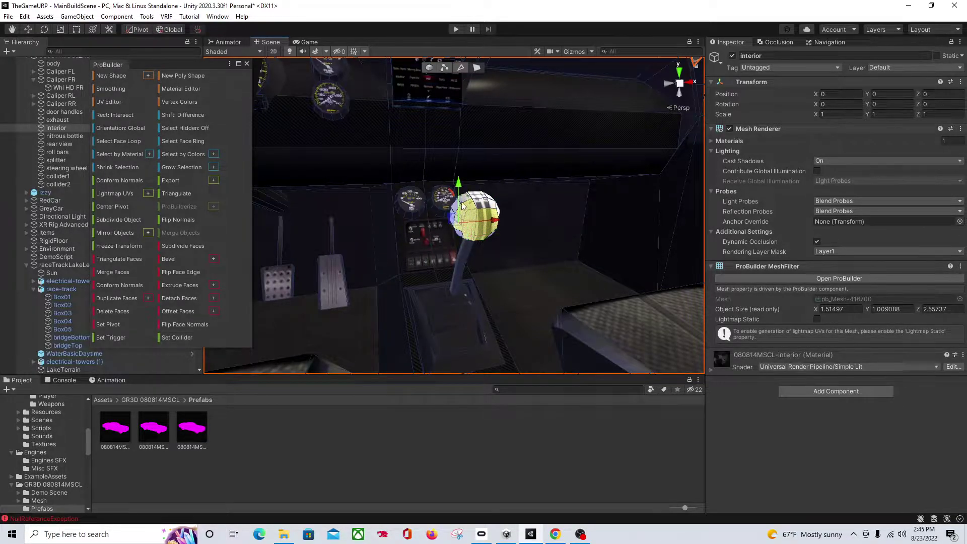
pyautogui.keyDown('shift'); pyautogui.click(486, 208); pyautogui.keyUp('shift')
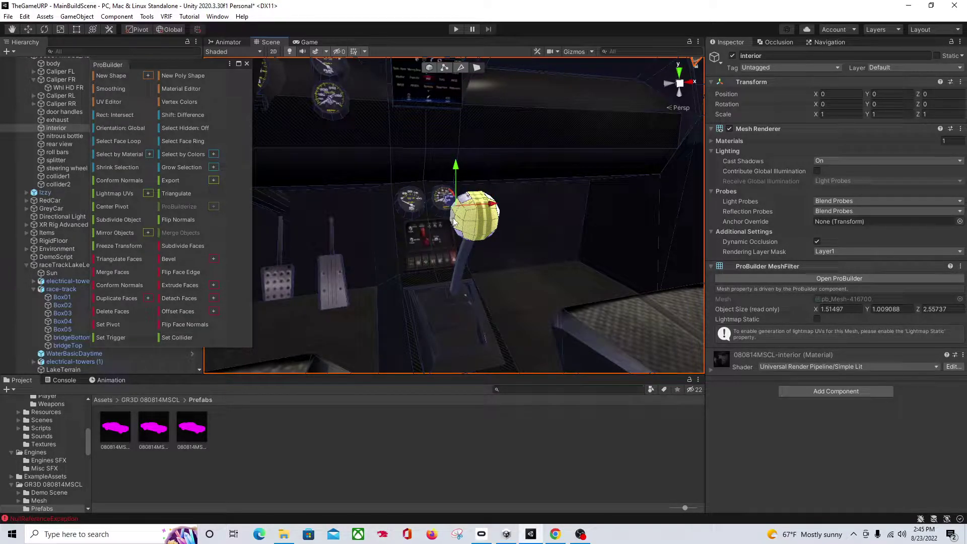
pyautogui.keyDown('shift'); pyautogui.click(461, 212); pyautogui.keyUp('shift')
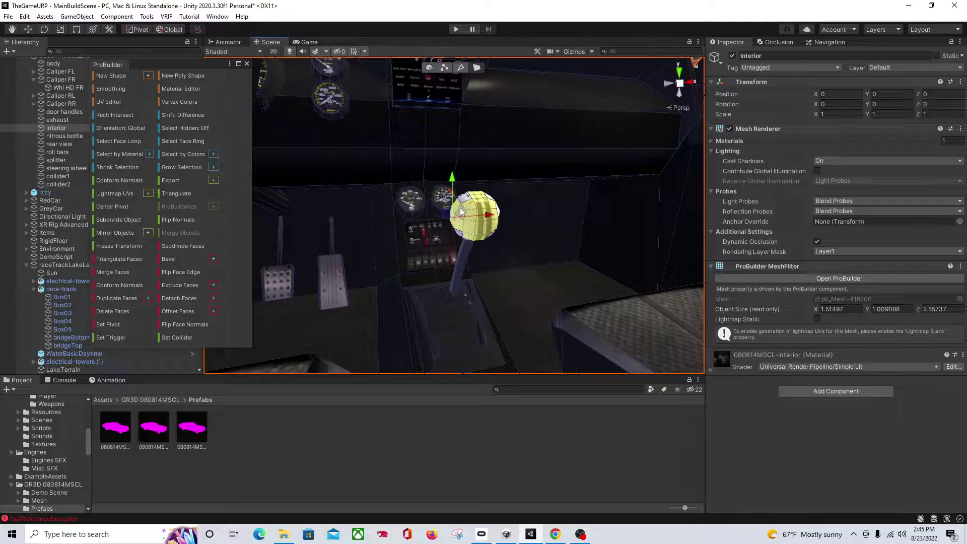
pyautogui.keyDown('shift'); pyautogui.click(463, 235); pyautogui.keyUp('shift')
# Add the knob's passenger-side faces and the adjoining lower faces beside the stem to the selection
pyautogui.moveTo(506, 239); pyautogui.dragTo(437, 253, button='right')
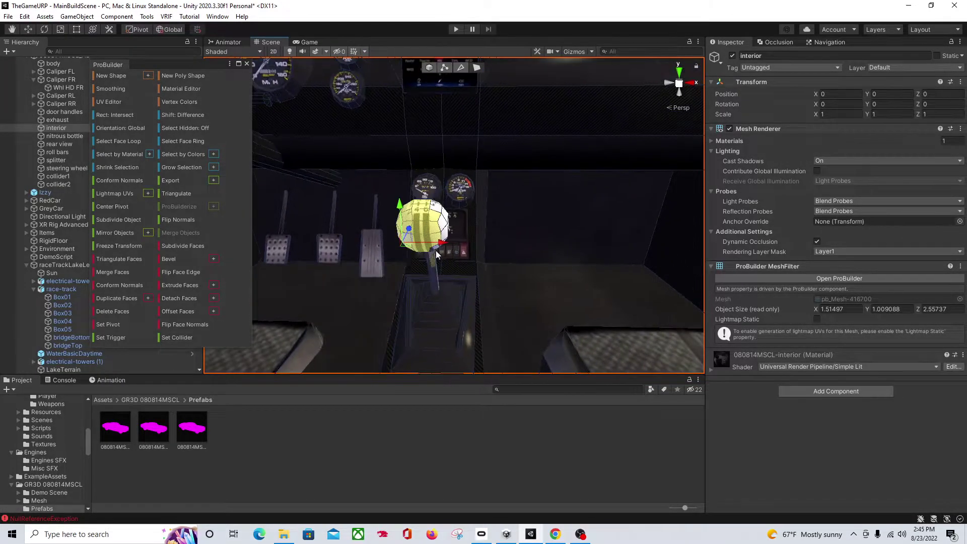
pyautogui.keyDown('shift'); pyautogui.click(441, 218); pyautogui.keyUp('shift')
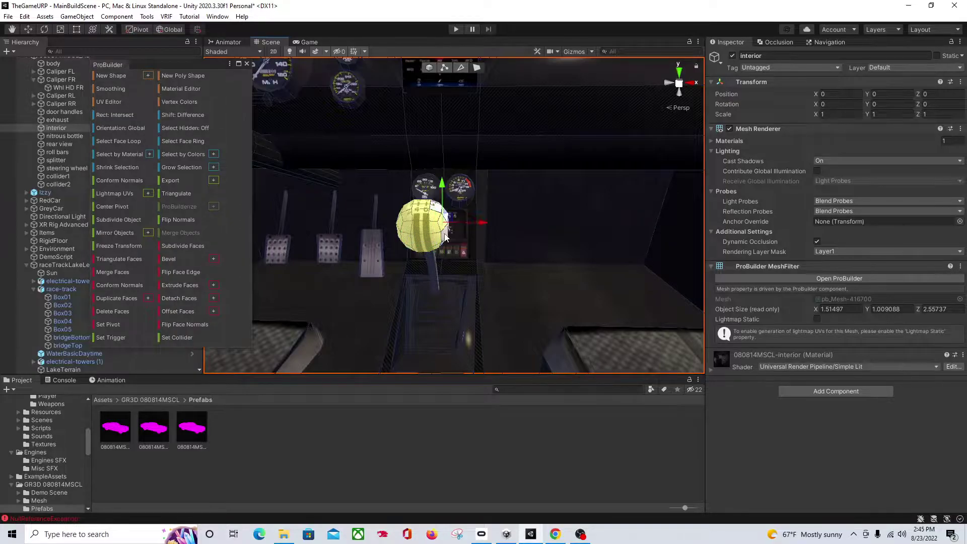
pyautogui.scroll(5, 447, 247)
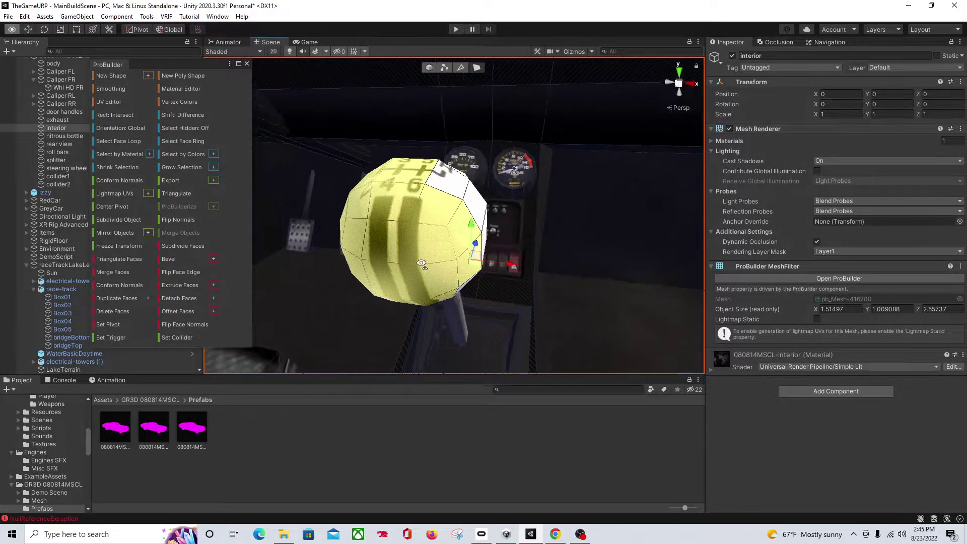
pyautogui.moveTo(422, 262); pyautogui.dragTo(376, 265, button='right')
pyautogui.moveTo(375, 265); pyautogui.dragTo(323, 206, button='middle')
pyautogui.keyDown('shift'); pyautogui.click(406, 167); pyautogui.keyUp('shift')
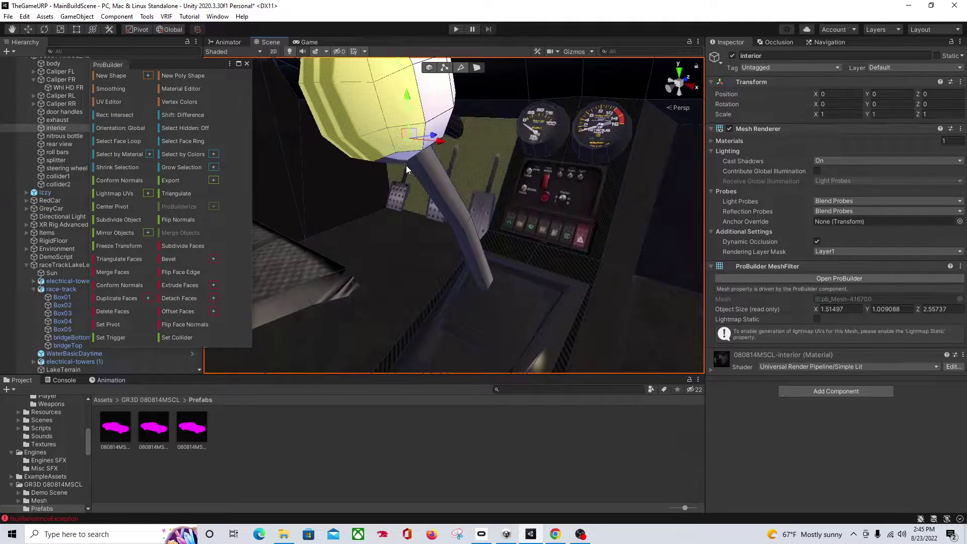
pyautogui.keyDown('shift'); pyautogui.click(407, 166); pyautogui.keyUp('shift')
pyautogui.keyDown('shift'); pyautogui.click(405, 157); pyautogui.keyUp('shift')
pyautogui.keyDown('shift'); pyautogui.click(435, 127); pyautogui.keyUp('shift')
pyautogui.keyDown('shift'); pyautogui.click(436, 100); pyautogui.keyUp('shift')
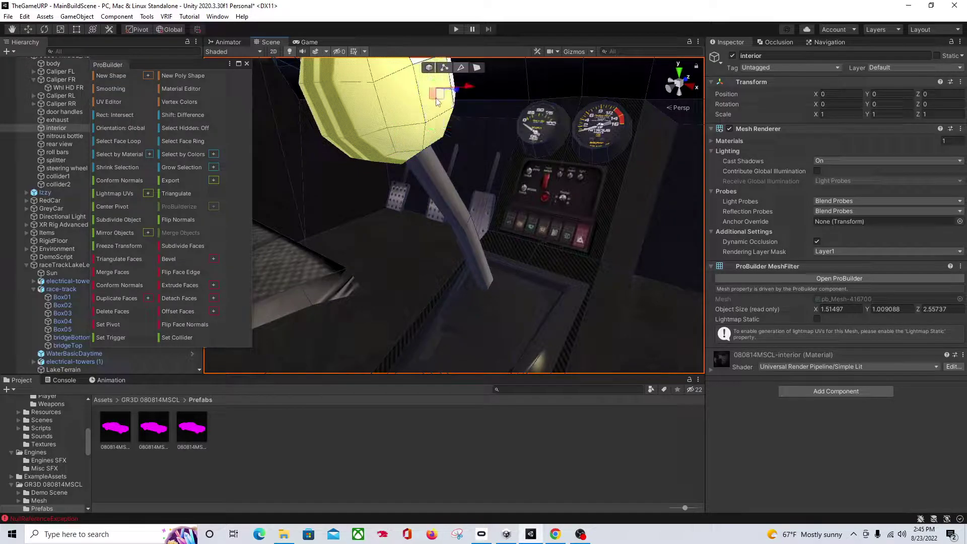
# Add the knob's upper faces near the shift pattern and the neighbouring faces toward the dashboard to the selection
pyautogui.moveTo(437, 102); pyautogui.dragTo(421, 237, button='middle')
pyautogui.keyDown('shift'); pyautogui.click(403, 207); pyautogui.keyUp('shift')
pyautogui.keyDown('shift'); pyautogui.click(380, 179); pyautogui.keyUp('shift')
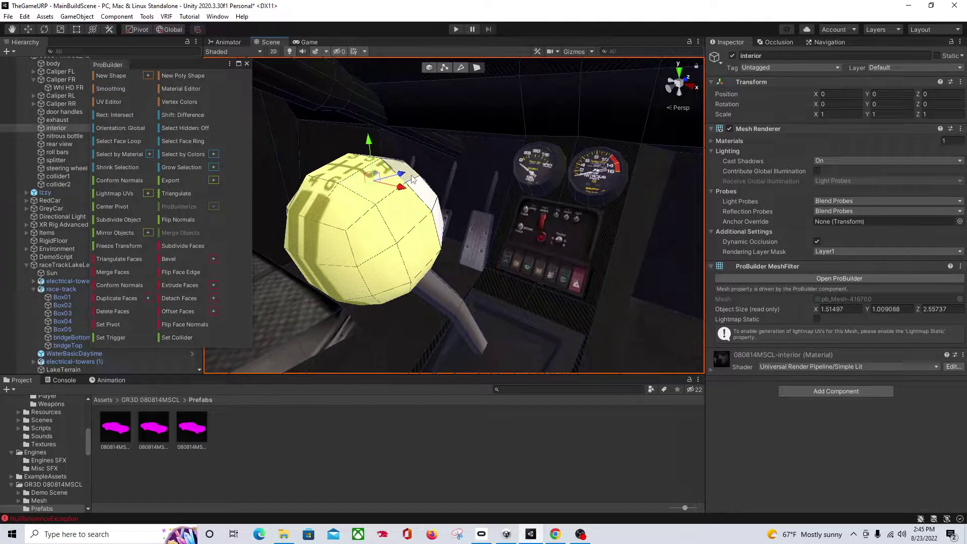
pyautogui.keyDown('shift'); pyautogui.click(411, 176); pyautogui.keyUp('shift')
pyautogui.keyDown('shift'); pyautogui.click(427, 191); pyautogui.keyUp('shift')
pyautogui.keyDown('shift'); pyautogui.click(438, 223); pyautogui.keyUp('shift')
# Add the still unselected faces on the knob's far side to the selection, including the striped faces along its edge
pyautogui.moveTo(438, 224); pyautogui.dragTo(383, 252, button='right')
pyautogui.moveTo(383, 252); pyautogui.dragTo(257, 257, button='middle')
pyautogui.moveTo(508, 256); pyautogui.dragTo(390, 262, button='right')
pyautogui.keyDown('shift'); pyautogui.click(512, 241); pyautogui.keyUp('shift')
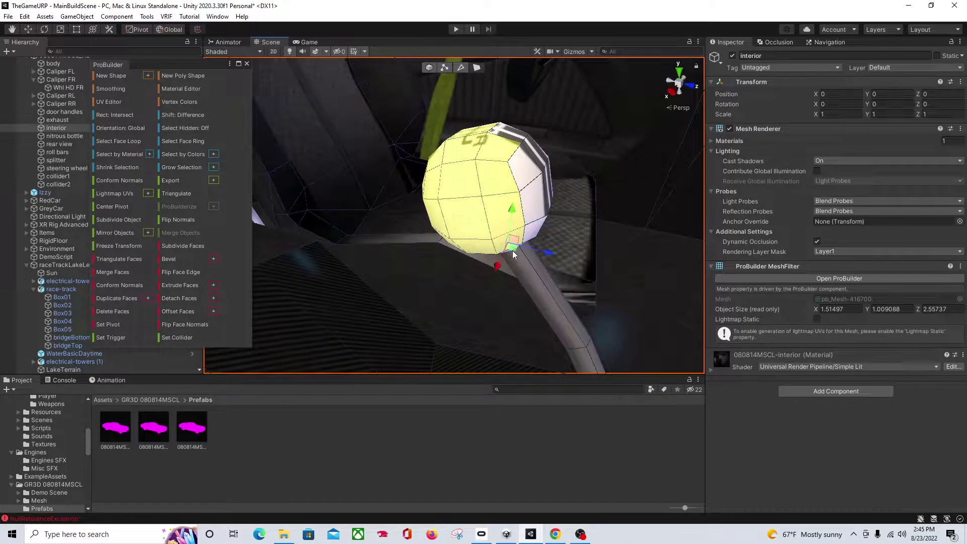
pyautogui.moveTo(512, 254); pyautogui.dragTo(512, 138)
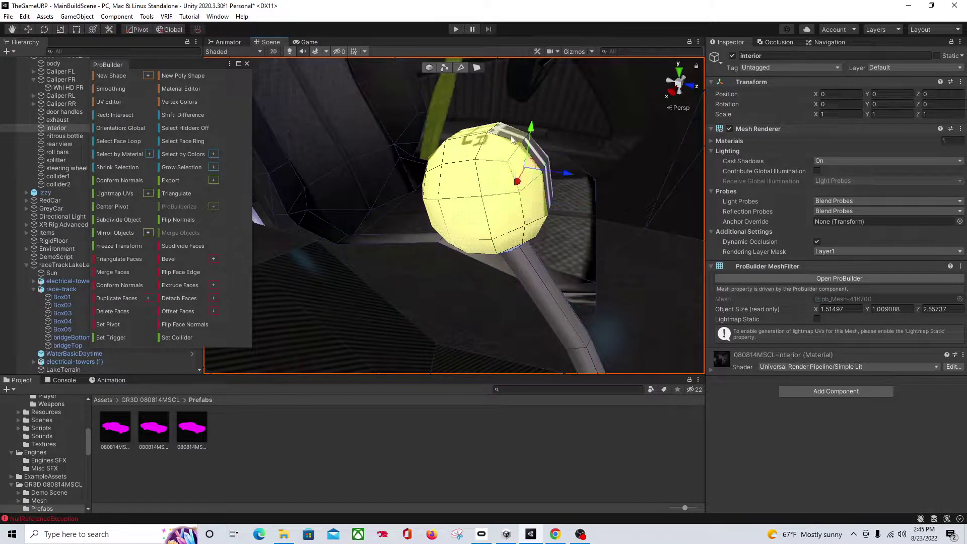
pyautogui.keyDown('shift'); pyautogui.click(511, 138); pyautogui.keyUp('shift')
pyautogui.keyDown('shift'); pyautogui.click(534, 152); pyautogui.keyUp('shift')
pyautogui.keyDown('shift'); pyautogui.click(535, 196); pyautogui.keyUp('shift')
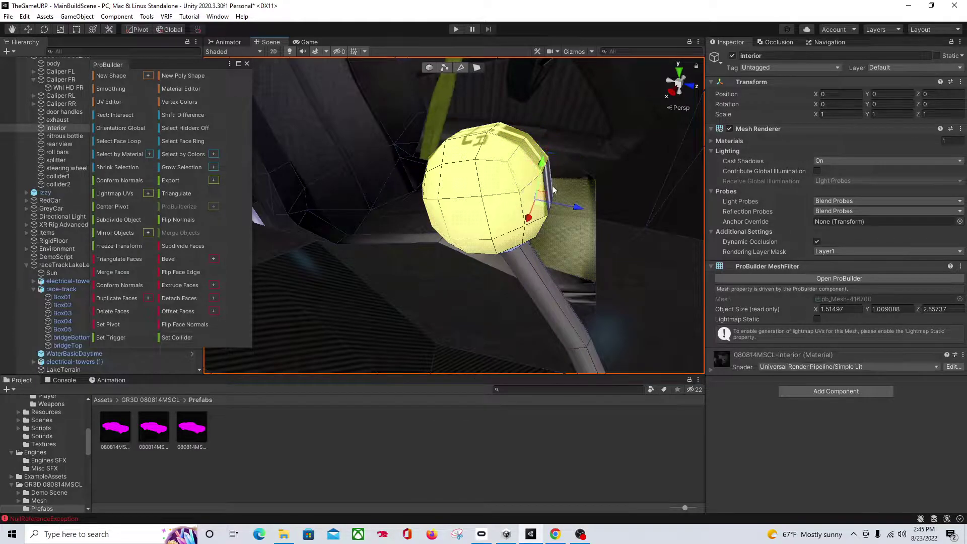
pyautogui.keyDown('shift'); pyautogui.click(550, 188); pyautogui.keyUp('shift')
# Add the missed upper side face and the row of lower edge faces above the stem to the knob selection
pyautogui.moveTo(580, 195); pyautogui.dragTo(459, 229, button='right')
pyautogui.moveTo(550, 207); pyautogui.dragTo(403, 169, button='middle')
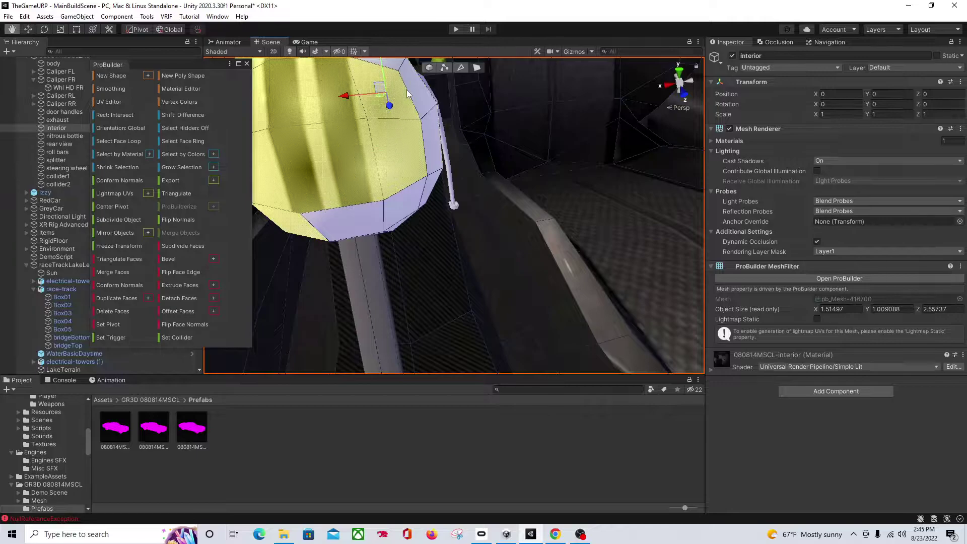
pyautogui.moveTo(401, 122); pyautogui.dragTo(337, 198, button='middle')
pyautogui.click(337, 198)
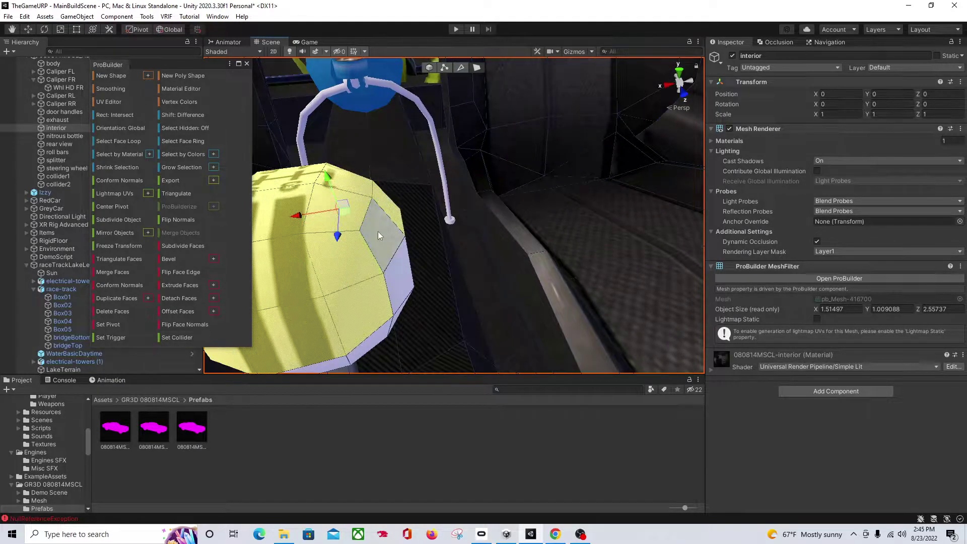
pyautogui.moveTo(376, 310); pyautogui.dragTo(412, 173, button='middle')
pyautogui.keyDown('shift'); pyautogui.click(412, 173); pyautogui.keyUp('shift')
pyautogui.keyDown('shift'); pyautogui.click(358, 170); pyautogui.keyUp('shift')
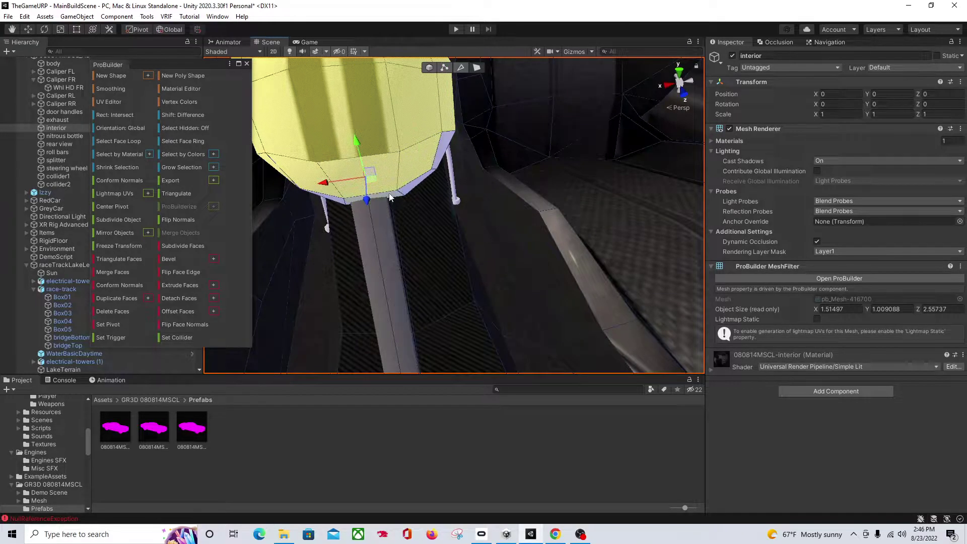
pyautogui.keyDown('shift'); pyautogui.click(389, 194); pyautogui.keyUp('shift')
pyautogui.keyDown('shift'); pyautogui.click(410, 186); pyautogui.keyUp('shift')
pyautogui.keyDown('shift'); pyautogui.click(435, 162); pyautogui.keyUp('shift')
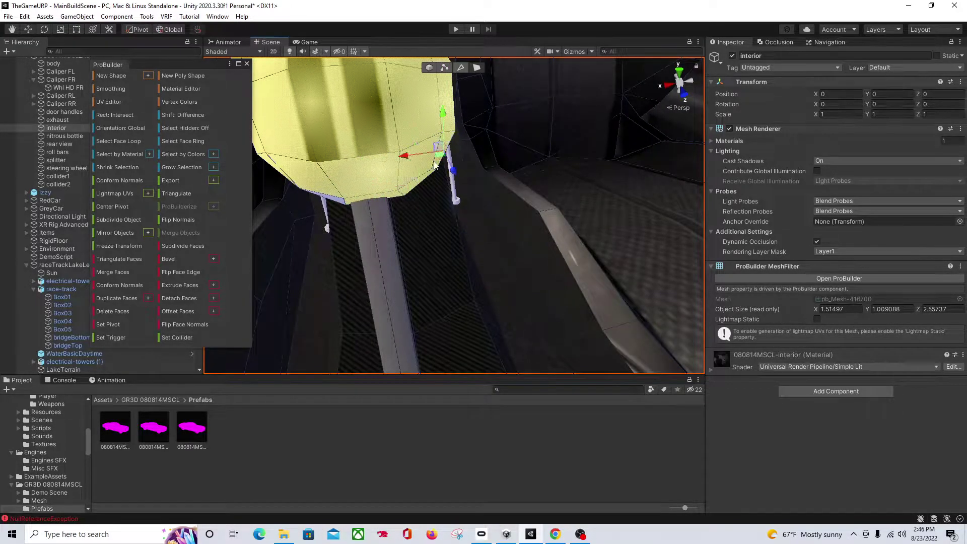
# Add the remaining underside faces around the top of the stem to the knob selection
pyautogui.moveTo(325, 267); pyautogui.dragTo(410, 231, button='right')
pyautogui.moveTo(410, 231); pyautogui.dragTo(458, 210, button='middle')
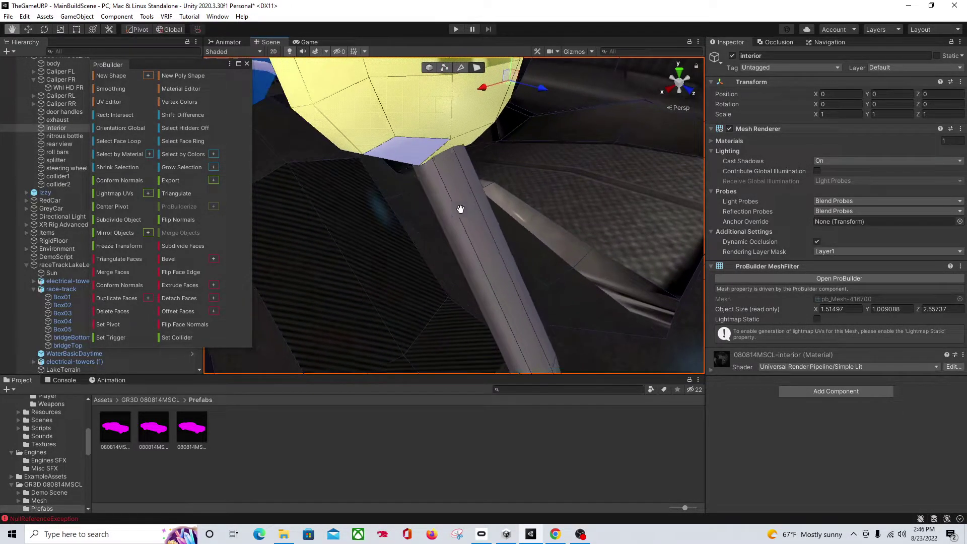
pyautogui.keyDown('shift'); pyautogui.click(412, 144); pyautogui.keyUp('shift')
pyautogui.keyDown('shift'); pyautogui.click(333, 212); pyautogui.keyUp('shift')
pyautogui.moveTo(333, 212); pyautogui.dragTo(491, 215, button='right')
pyautogui.moveTo(492, 215); pyautogui.dragTo(545, 232, button='middle')
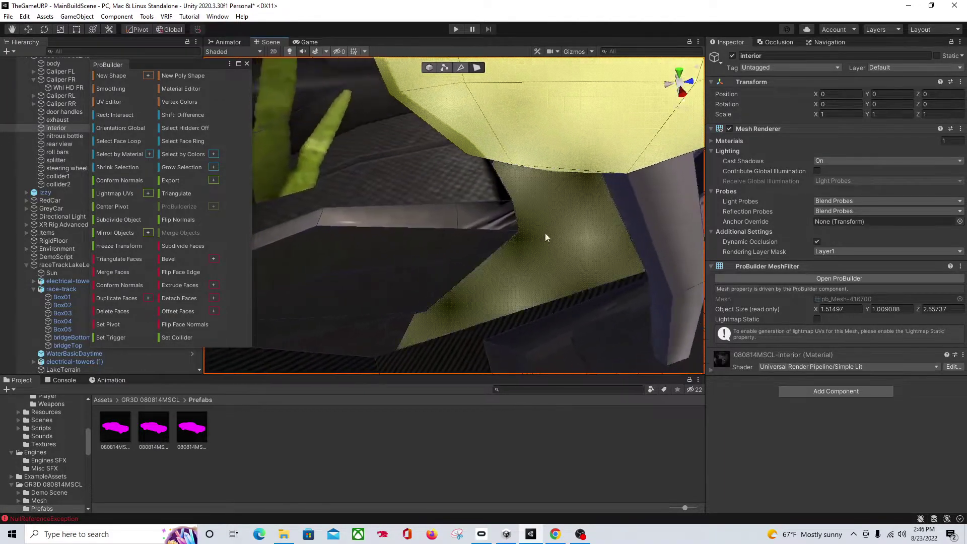
pyautogui.keyDown('alt'); pyautogui.moveTo(545, 234); pyautogui.dragTo(587, 168); pyautogui.keyUp('alt')
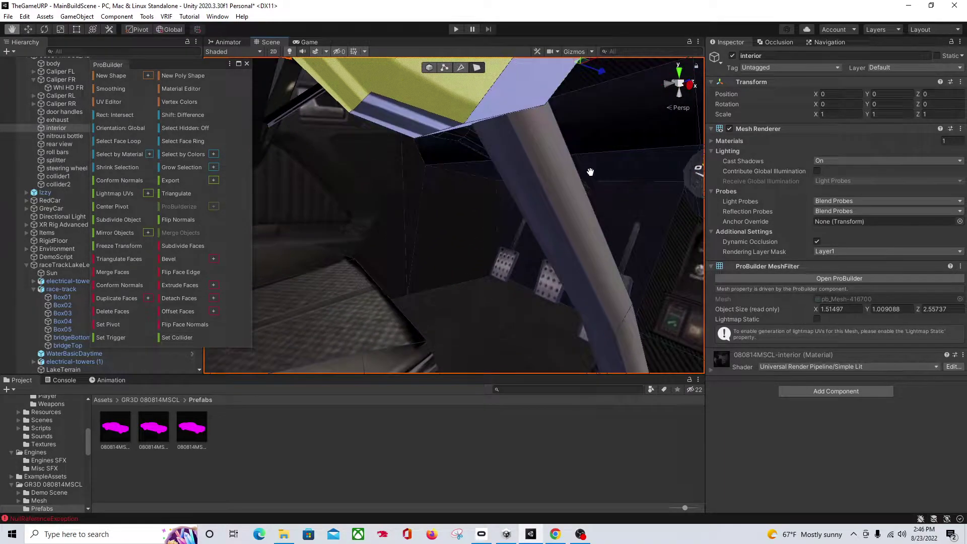
pyautogui.keyDown('shift'); pyautogui.click(523, 88); pyautogui.keyUp('shift')
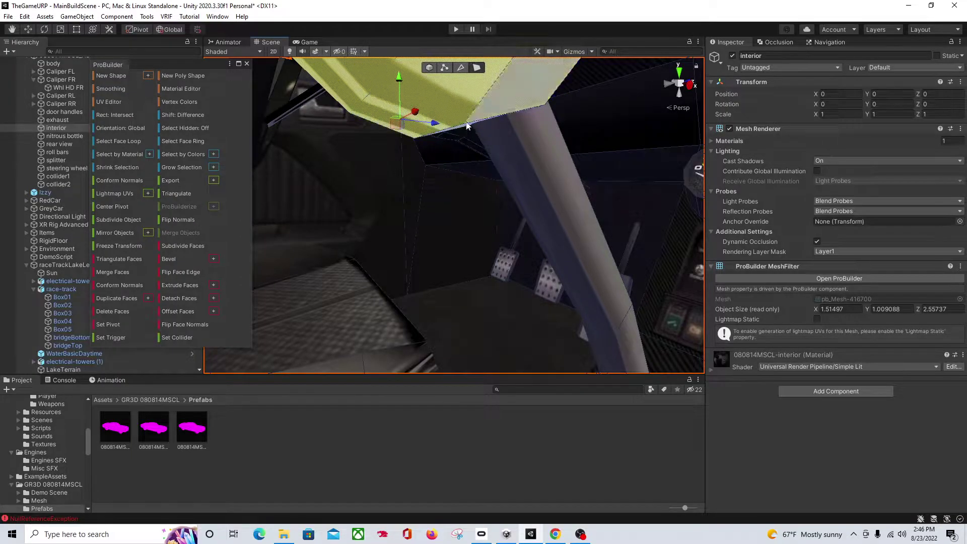
pyautogui.moveTo(472, 130)
pyautogui.keyDown('alt'); pyautogui.mouseDown()
pyautogui.moveTo(510, 126)
pyautogui.moveTo(505, 145)
pyautogui.moveTo(458, 118)
pyautogui.mouseUp(); pyautogui.keyUp('alt')
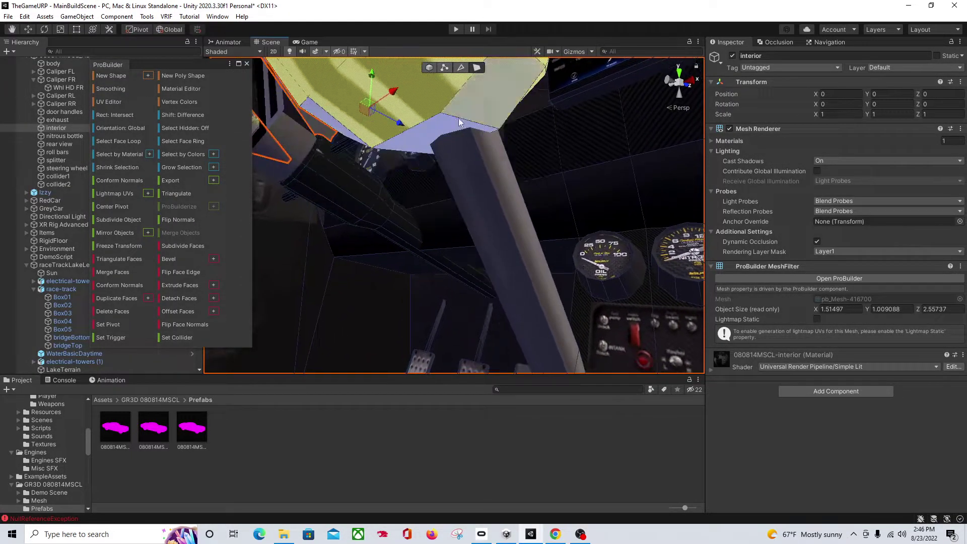
pyautogui.keyDown('shift'); pyautogui.click(444, 126); pyautogui.keyUp('shift')
pyautogui.keyDown('shift'); pyautogui.click(330, 121); pyautogui.keyUp('shift')
# Complete the knob selection with the last side and bottom-edge faces on its dashboard side
pyautogui.moveTo(326, 189); pyautogui.dragTo(445, 192, button='right')
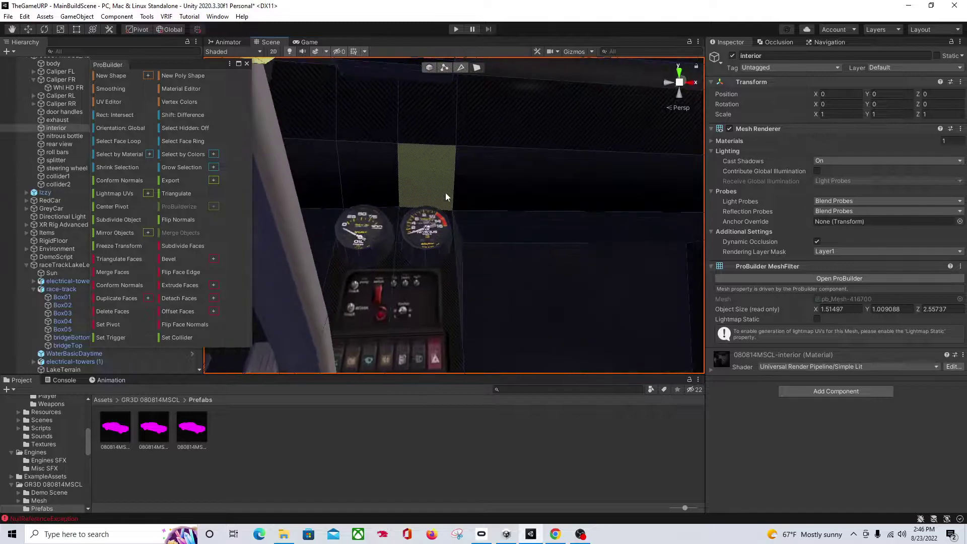
pyautogui.moveTo(445, 193); pyautogui.dragTo(488, 191, button='middle')
pyautogui.scroll(-3, 489, 190)
pyautogui.moveTo(422, 176); pyautogui.dragTo(481, 184, button='right')
pyautogui.moveTo(481, 184); pyautogui.dragTo(578, 224, button='middle')
pyautogui.keyDown('shift'); pyautogui.click(607, 177); pyautogui.keyUp('shift')
pyautogui.keyDown('shift'); pyautogui.click(593, 234); pyautogui.keyUp('shift')
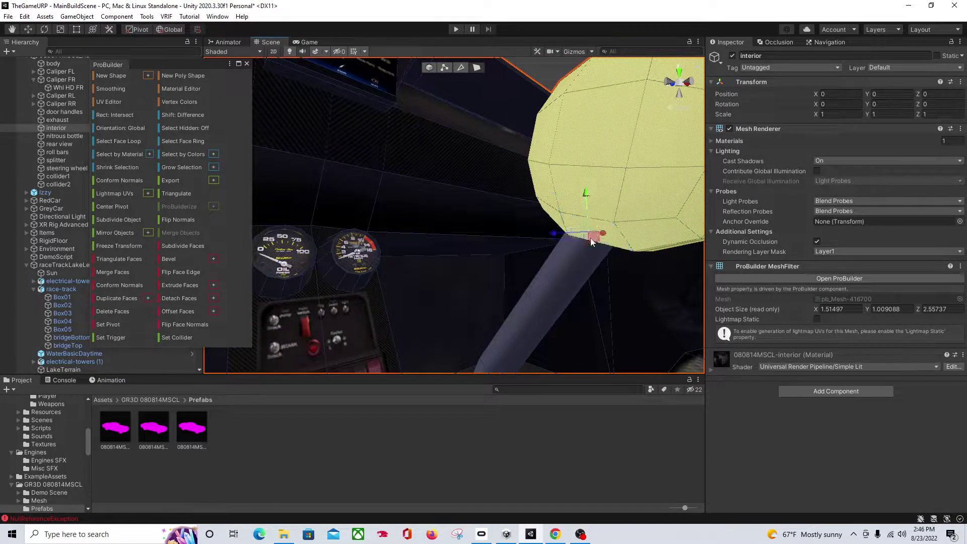
# Add the upper stem faces just below the knob to the selection, including the face on the driver's side
pyautogui.keyDown('shift'); pyautogui.click(563, 278); pyautogui.keyUp('shift')
pyautogui.keyDown('shift'); pyautogui.click(579, 283); pyautogui.keyUp('shift')
pyautogui.moveTo(558, 291); pyautogui.dragTo(576, 306, button='middle')
pyautogui.moveTo(575, 306); pyautogui.dragTo(484, 306, button='right')
pyautogui.moveTo(484, 306); pyautogui.dragTo(445, 283, button='middle')
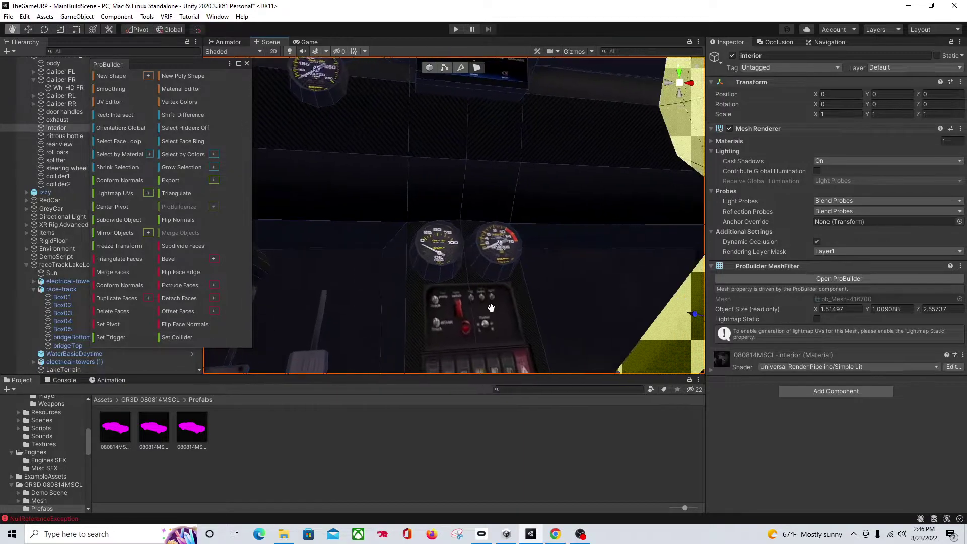
pyautogui.moveTo(445, 283); pyautogui.dragTo(393, 277, button='right')
pyautogui.keyDown('shift'); pyautogui.click(466, 146); pyautogui.keyUp('shift')
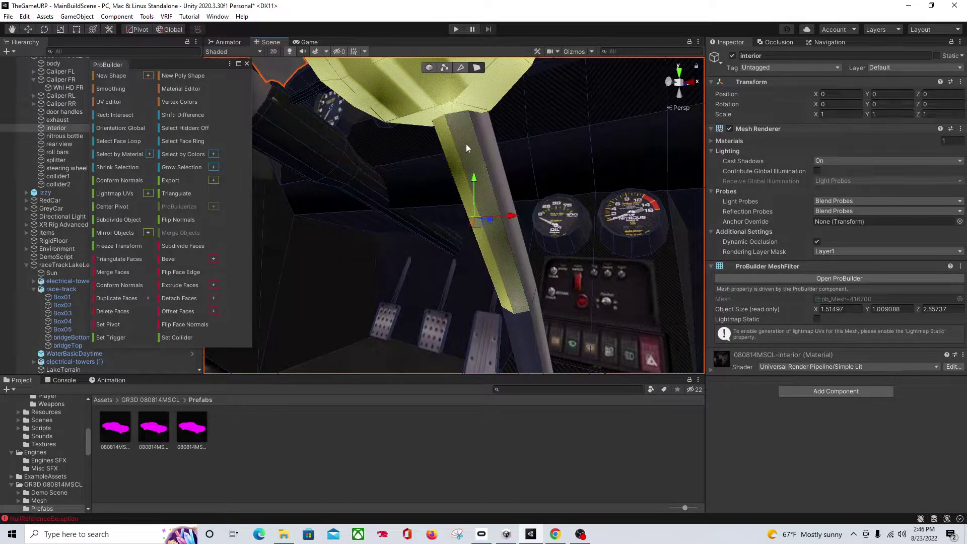
# Add the stem's remaining upper faces and the adjoining lower faces down to the boot on this side of the shifter
pyautogui.moveTo(493, 143); pyautogui.dragTo(428, 225, button='middle')
pyautogui.moveTo(428, 225); pyautogui.dragTo(453, 205, button='right')
pyautogui.keyDown('shift'); pyautogui.click(587, 165); pyautogui.keyUp('shift')
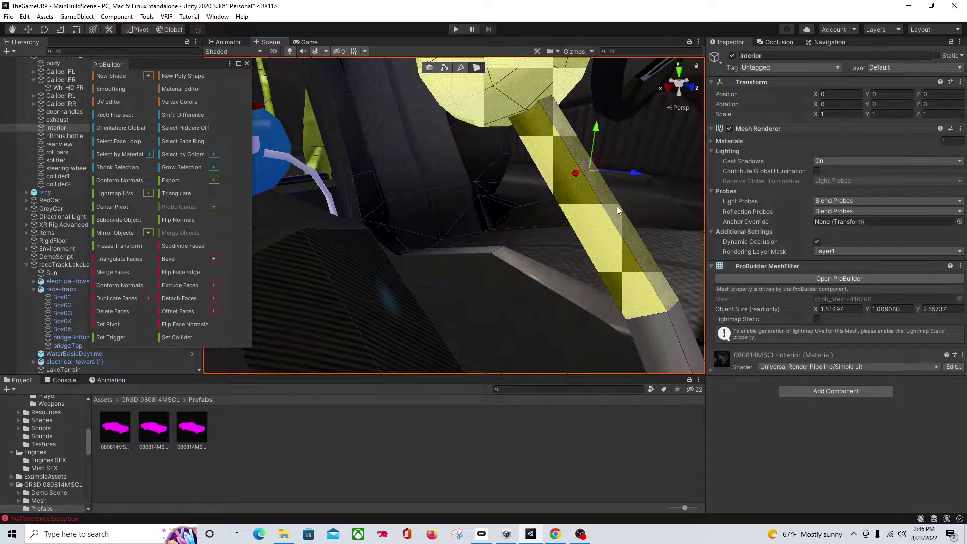
pyautogui.moveTo(617, 206); pyautogui.dragTo(494, 224, button='middle')
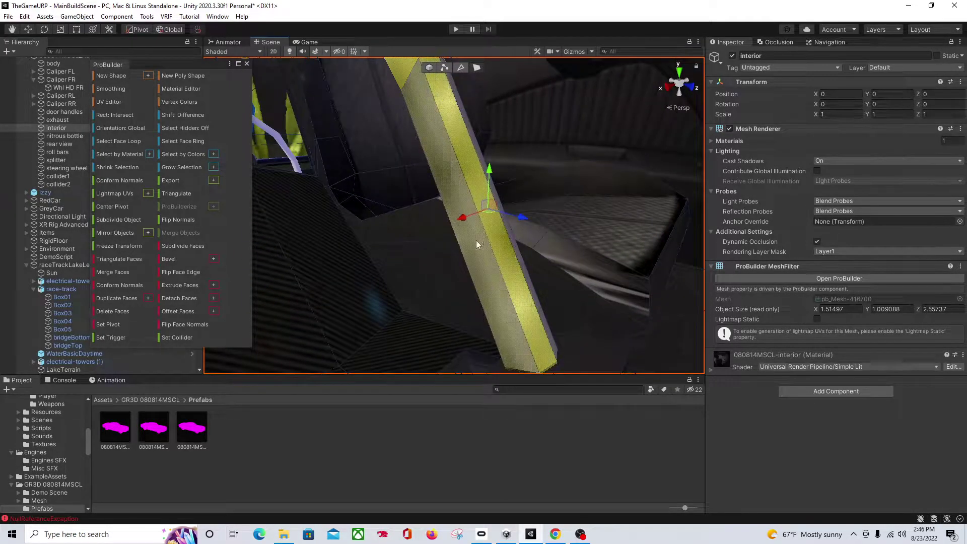
pyautogui.keyDown('shift'); pyautogui.click(479, 240); pyautogui.keyUp('shift')
pyautogui.keyDown('shift'); pyautogui.click(510, 237); pyautogui.keyUp('shift')
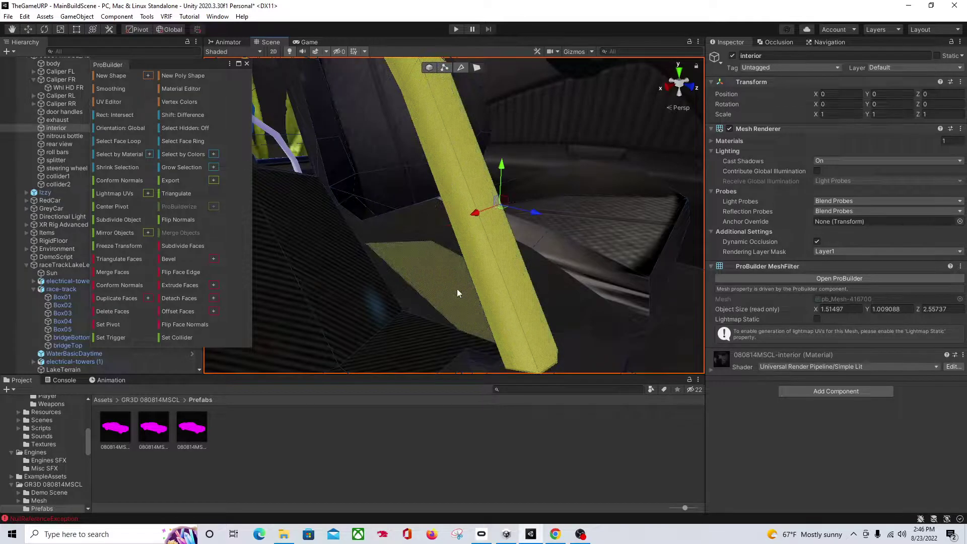
# Add the lower stem faces on the seat-facing side to the selection, down to the boot
pyautogui.moveTo(457, 288); pyautogui.dragTo(536, 279, button='right')
pyautogui.moveTo(535, 279); pyautogui.dragTo(635, 274, button='middle')
pyautogui.moveTo(529, 240); pyautogui.dragTo(600, 221, button='right')
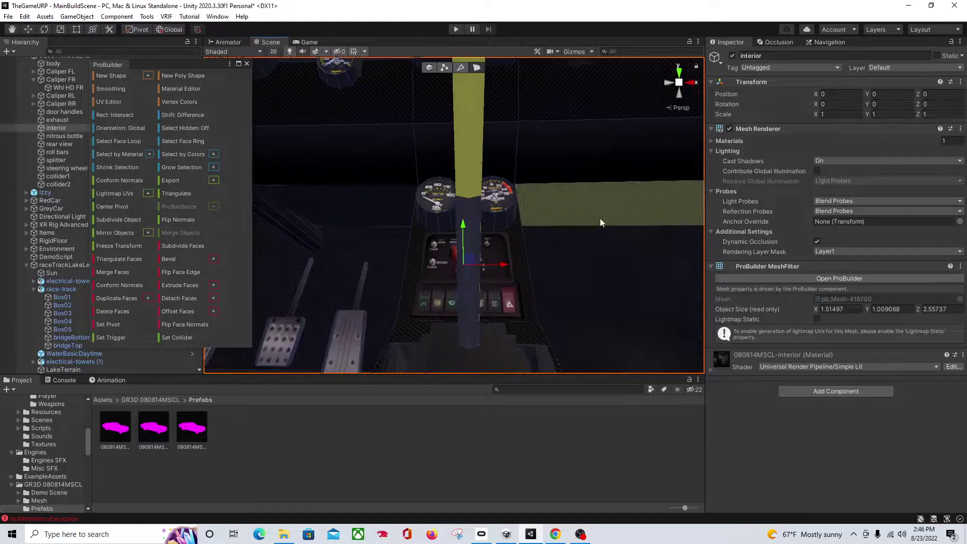
pyautogui.click(477, 219)
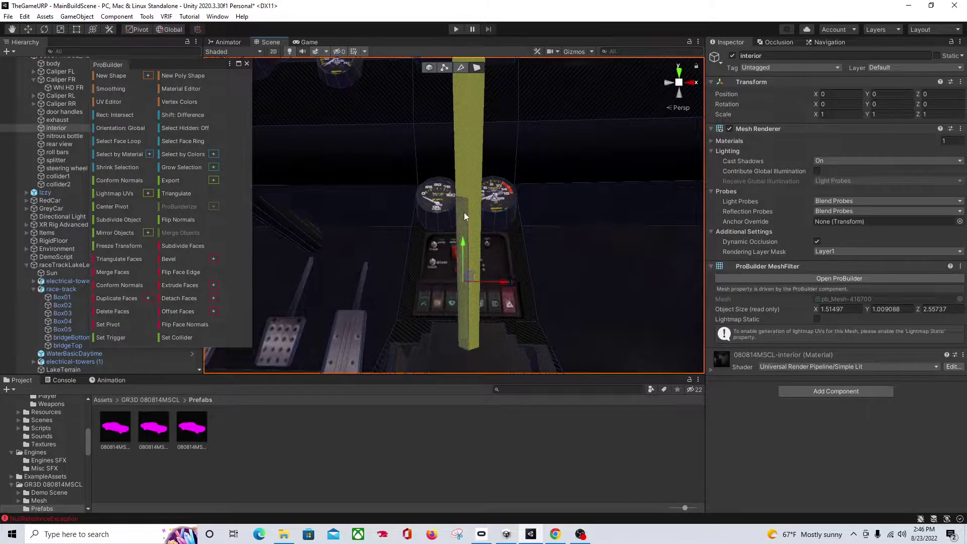
pyautogui.moveTo(464, 213); pyautogui.dragTo(611, 254, button='right')
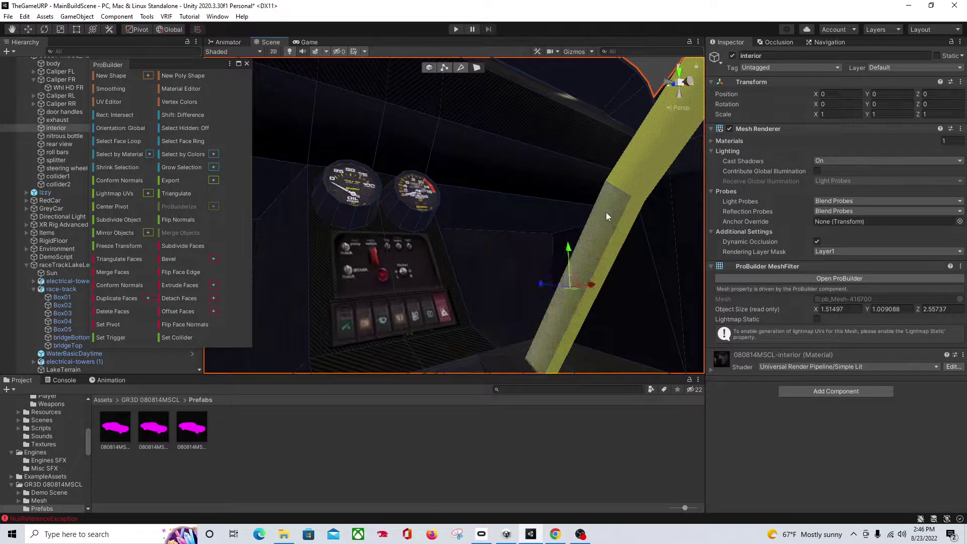
pyautogui.moveTo(606, 212); pyautogui.dragTo(593, 251, button='right')
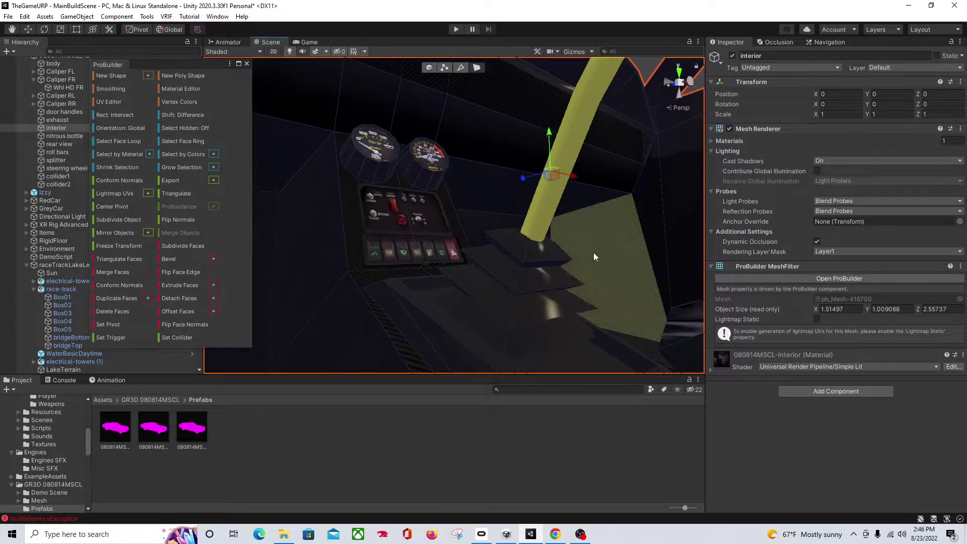
# Add the top and sloping side faces of the boot's uppermost fold at the base of the stem to the selection
pyautogui.keyDown('shift'); pyautogui.click(518, 250); pyautogui.keyUp('shift')
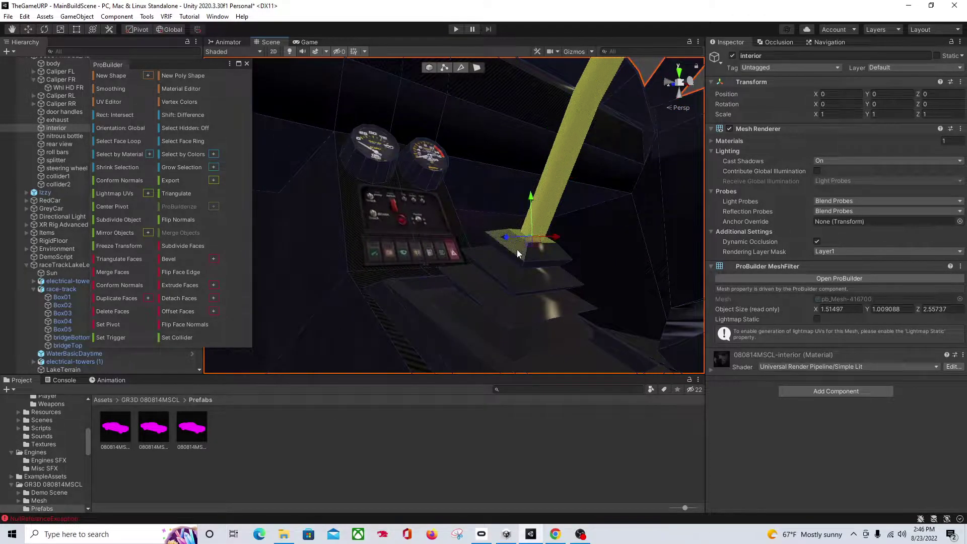
pyautogui.keyDown('shift'); pyautogui.click(527, 257); pyautogui.keyUp('shift')
pyautogui.moveTo(558, 257); pyautogui.dragTo(430, 240, button='right')
pyautogui.keyDown('shift'); pyautogui.click(430, 221); pyautogui.keyUp('shift')
pyautogui.keyDown('shift'); pyautogui.click(456, 239); pyautogui.keyUp('shift')
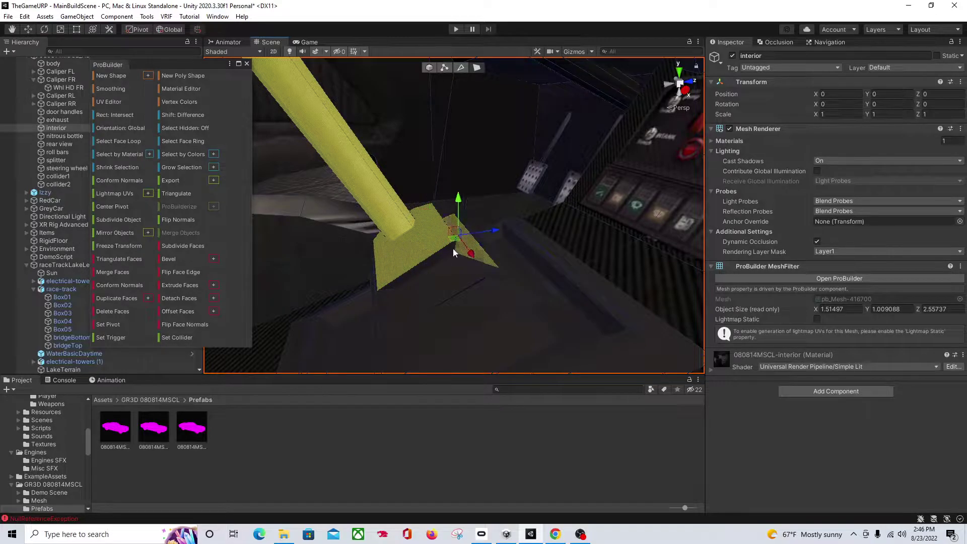
pyautogui.keyDown('shift'); pyautogui.click(444, 253); pyautogui.keyUp('shift')
pyautogui.keyDown('shift'); pyautogui.click(446, 270); pyautogui.keyUp('shift')
# Add the boot's second-fold faces and the underside above them, plus the adjoining third-fold face on the driver's side
pyautogui.moveTo(446, 274); pyautogui.dragTo(506, 301, button='right')
pyautogui.click(505, 301)
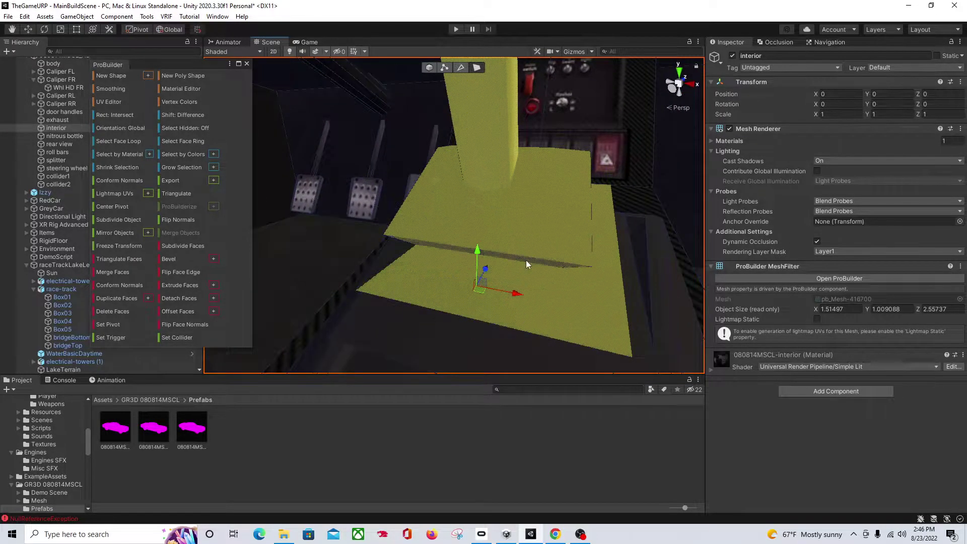
pyautogui.keyDown('shift'); pyautogui.click(526, 264); pyautogui.keyUp('shift')
pyautogui.moveTo(524, 264); pyautogui.dragTo(412, 182, button='right')
pyautogui.press('BackSpace')
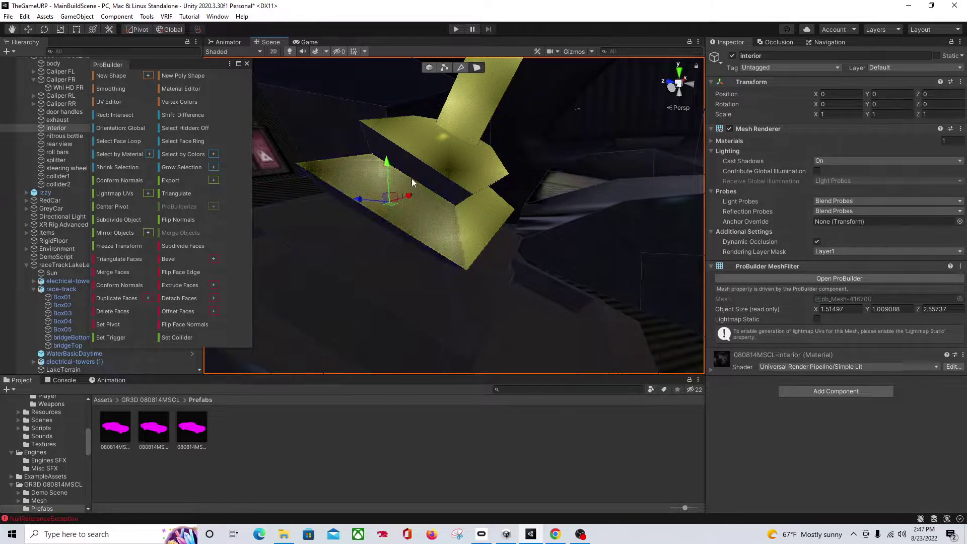
pyautogui.keyDown('shift'); pyautogui.click(413, 175); pyautogui.keyUp('shift')
pyautogui.keyDown('shift'); pyautogui.click(382, 271); pyautogui.keyUp('shift')
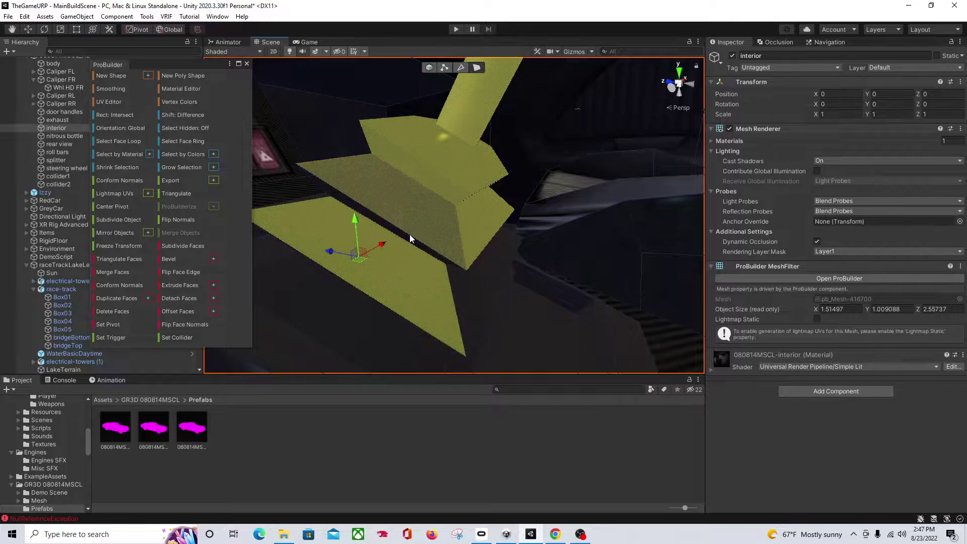
# Add the sloping faces of the boot's lower folds, around to the passenger side, to the selection
pyautogui.moveTo(409, 234); pyautogui.dragTo(389, 279, button='right')
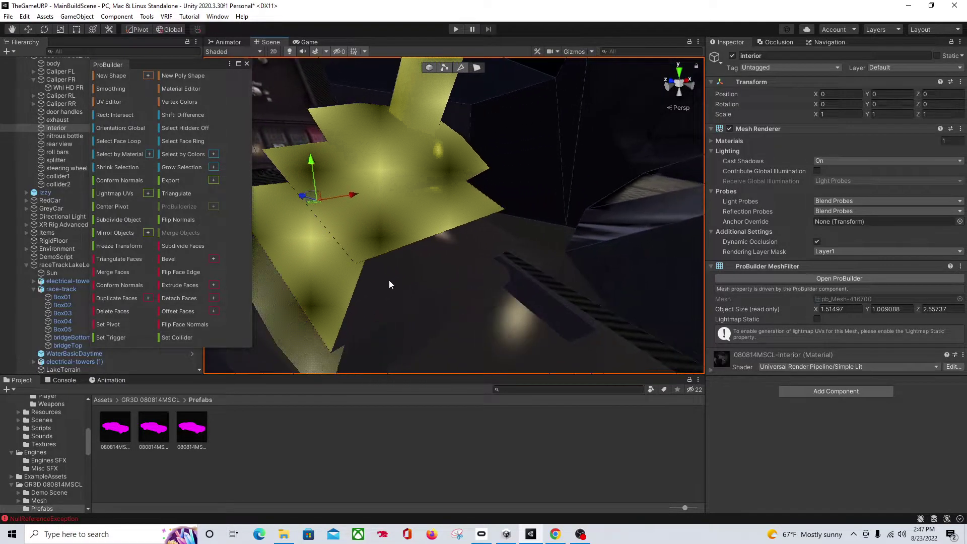
pyautogui.keyDown('shift'); pyautogui.click(394, 300); pyautogui.keyUp('shift')
pyautogui.moveTo(467, 267); pyautogui.dragTo(458, 248, button='right')
pyautogui.keyDown('shift'); pyautogui.click(454, 201); pyautogui.keyUp('shift')
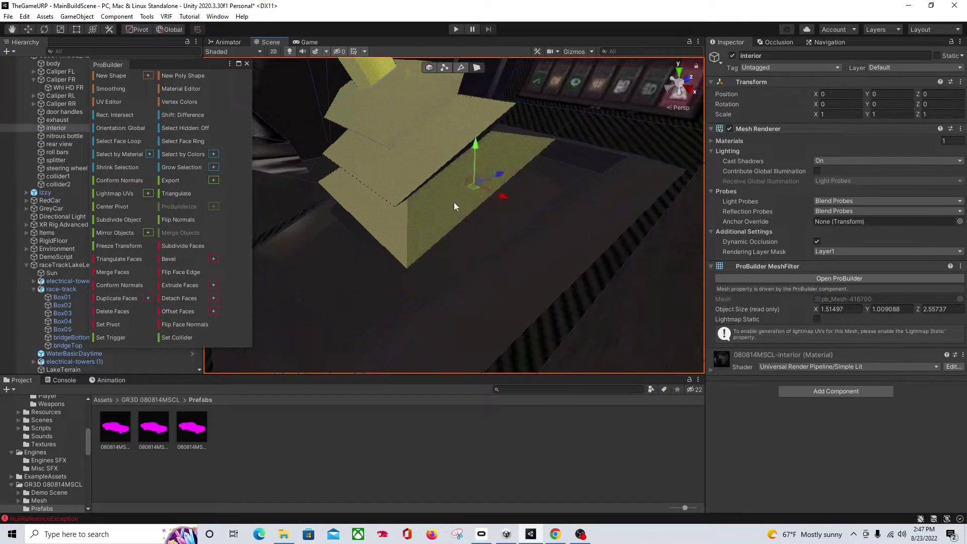
pyautogui.keyDown('shift'); pyautogui.click(461, 155); pyautogui.keyUp('shift')
# Add the lowest side face and the dark underside faces between the folds on the boot's passenger side
pyautogui.moveTo(527, 165); pyautogui.dragTo(468, 200, button='right')
pyautogui.moveTo(468, 200); pyautogui.dragTo(421, 215, button='middle')
pyautogui.keyDown('shift'); pyautogui.click(386, 186); pyautogui.keyUp('shift')
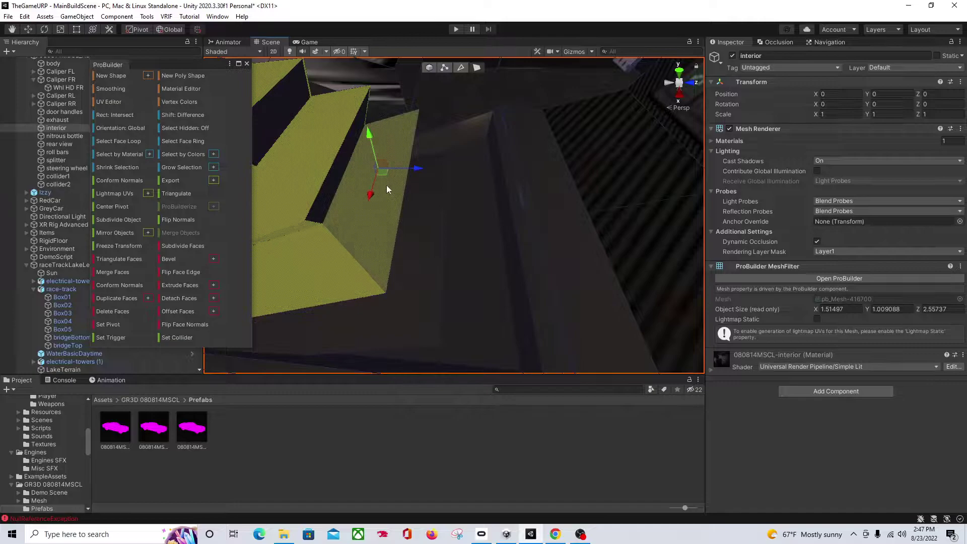
pyautogui.keyDown('shift'); pyautogui.click(340, 169); pyautogui.keyUp('shift')
pyautogui.keyDown('shift'); pyautogui.click(294, 110); pyautogui.keyUp('shift')
pyautogui.keyDown('shift'); pyautogui.click(426, 219); pyautogui.keyUp('shift')
# Add the missed faces around the boot's lower folds, including the bottom fold's seat-facing face
pyautogui.moveTo(427, 221); pyautogui.dragTo(455, 203, button='right')
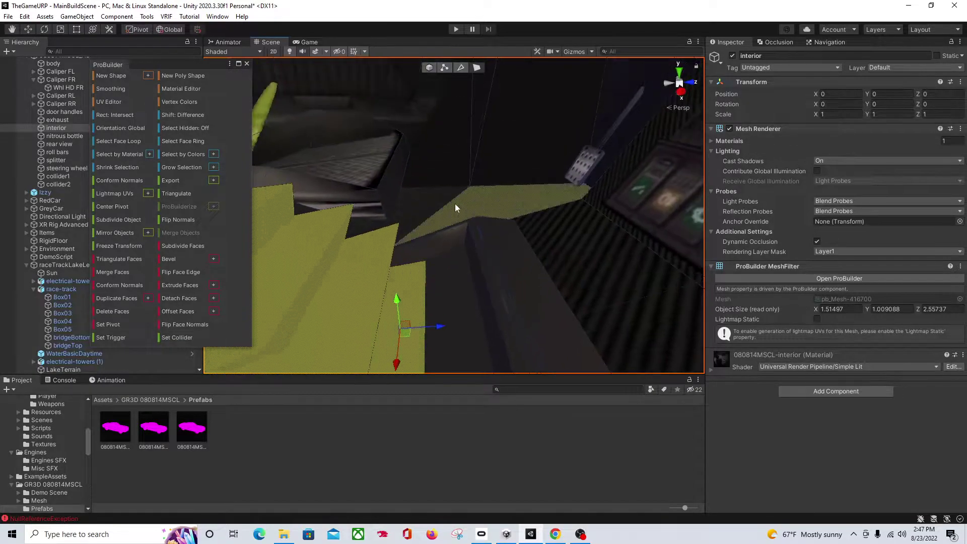
pyautogui.moveTo(454, 203); pyautogui.dragTo(430, 172, button='middle')
pyautogui.keyDown('shift'); pyautogui.click(431, 171); pyautogui.keyUp('shift')
pyautogui.keyDown('shift'); pyautogui.click(388, 161); pyautogui.keyUp('shift')
pyautogui.keyDown('shift'); pyautogui.click(361, 189); pyautogui.keyUp('shift')
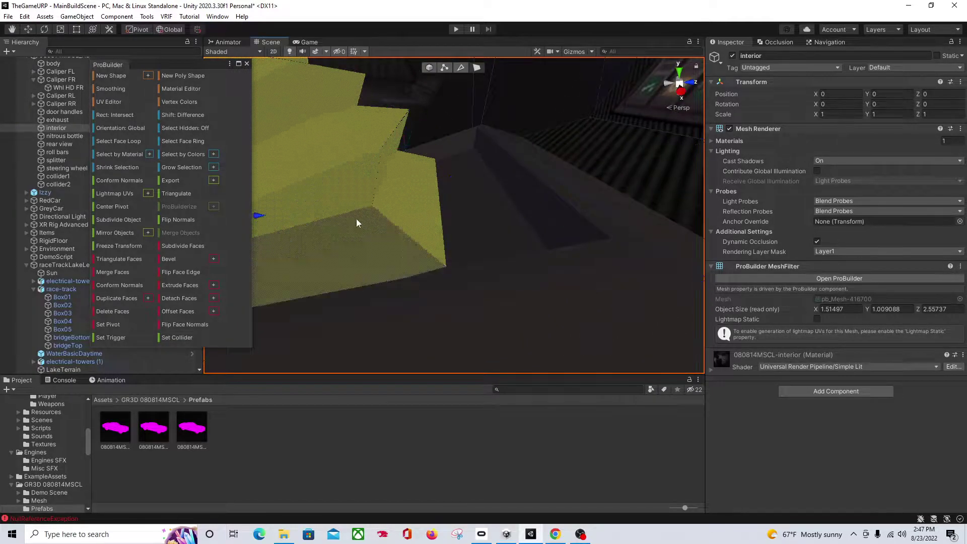
pyautogui.keyDown('shift'); pyautogui.click(353, 240); pyautogui.keyUp('shift')
# Add the underside faces between the folds on the boot's seat-facing side to complete the boot selection
pyautogui.moveTo(353, 240); pyautogui.dragTo(419, 235, button='right')
pyautogui.moveTo(419, 235); pyautogui.dragTo(442, 227, button='middle')
pyautogui.moveTo(442, 227); pyautogui.dragTo(466, 212, button='right')
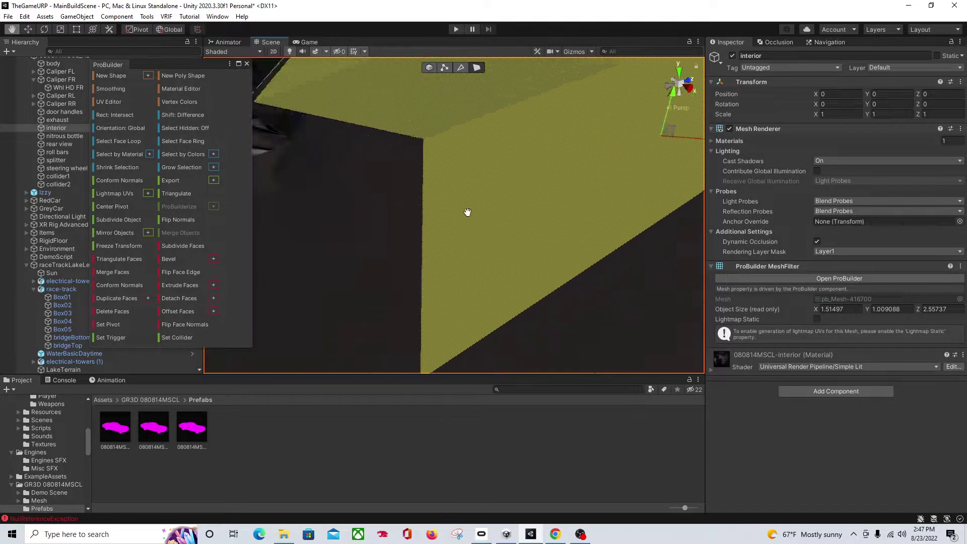
pyautogui.moveTo(466, 212); pyautogui.dragTo(478, 209, button='middle')
pyautogui.moveTo(479, 209); pyautogui.dragTo(367, 249, button='right')
pyautogui.keyDown('shift'); pyautogui.click(473, 185); pyautogui.keyUp('shift')
pyautogui.moveTo(368, 248); pyautogui.dragTo(393, 238, button='middle')
pyautogui.keyDown('shift'); pyautogui.click(422, 176); pyautogui.keyUp('shift')
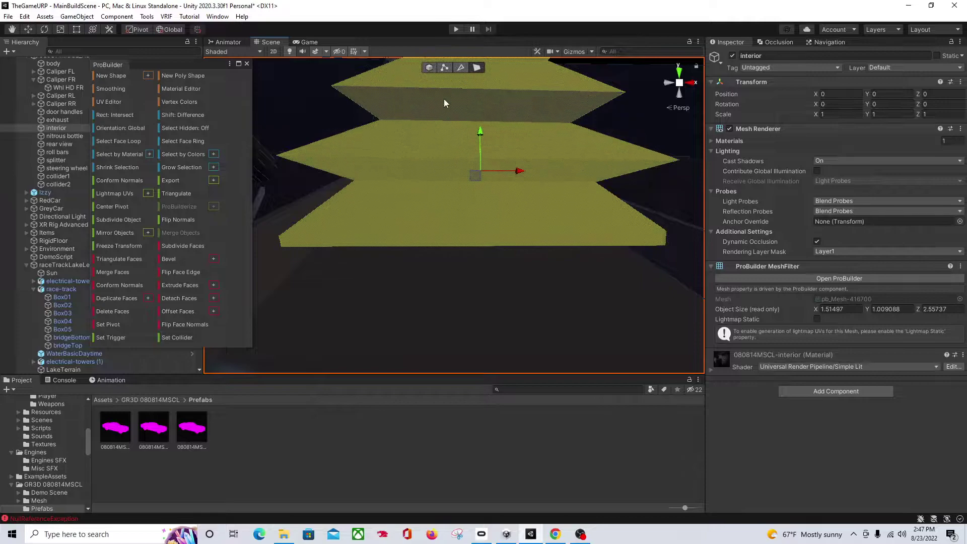
pyautogui.keyDown('shift'); pyautogui.click(443, 102); pyautogui.keyUp('shift')
# Inspect the boot, stem and knob from all sides for faces missing from the selection
pyautogui.moveTo(366, 156); pyautogui.dragTo(403, 187, button='right')
pyautogui.moveTo(402, 187); pyautogui.dragTo(416, 199, button='middle')
pyautogui.moveTo(415, 199); pyautogui.dragTo(615, 177, button='right')
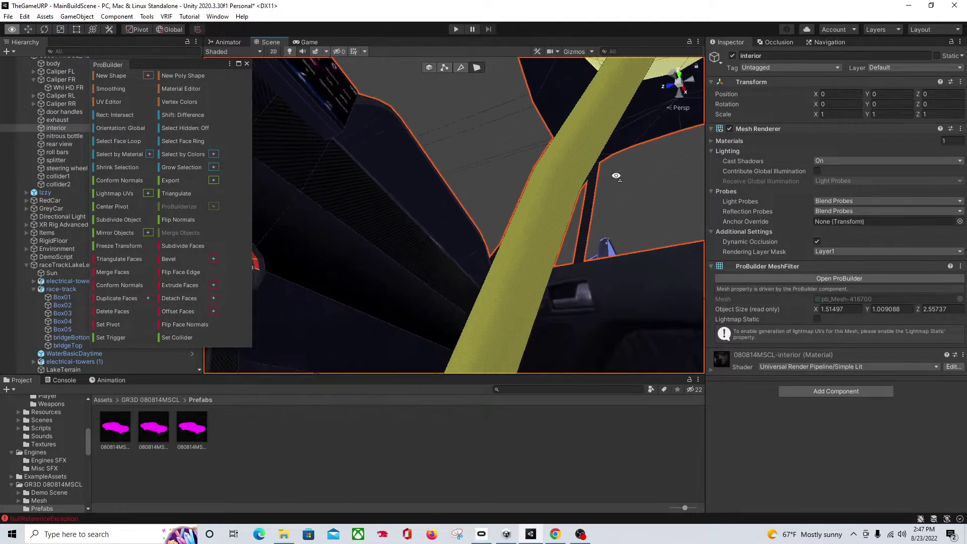
pyautogui.moveTo(521, 216); pyautogui.dragTo(556, 222, button='middle')
pyautogui.moveTo(556, 222); pyautogui.dragTo(541, 264, button='right')
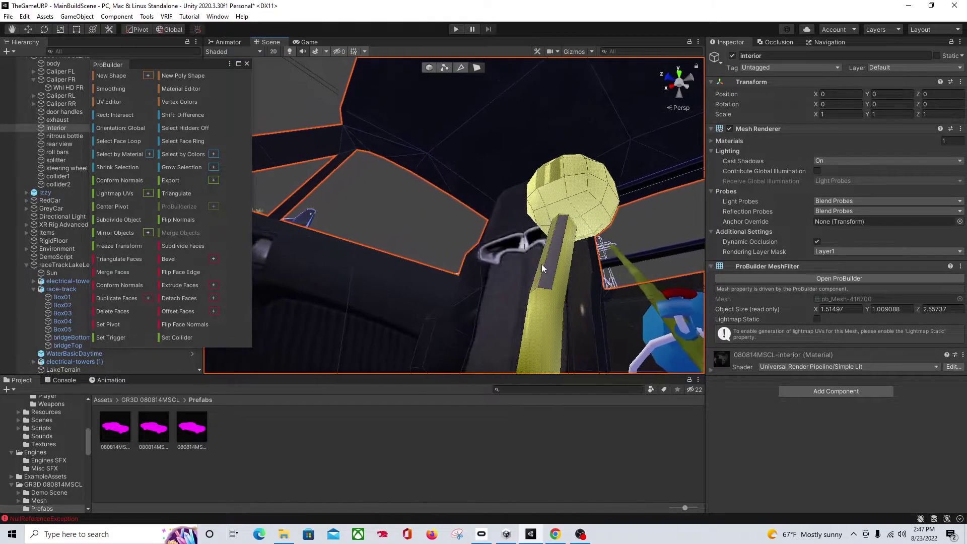
pyautogui.moveTo(583, 234); pyautogui.dragTo(290, 385, button='right')
pyautogui.moveTo(583, 317); pyautogui.dragTo(471, 189, button='right')
pyautogui.moveTo(487, 296); pyautogui.dragTo(439, 245, button='middle')
pyautogui.moveTo(439, 245); pyautogui.dragTo(538, 300, button='right')
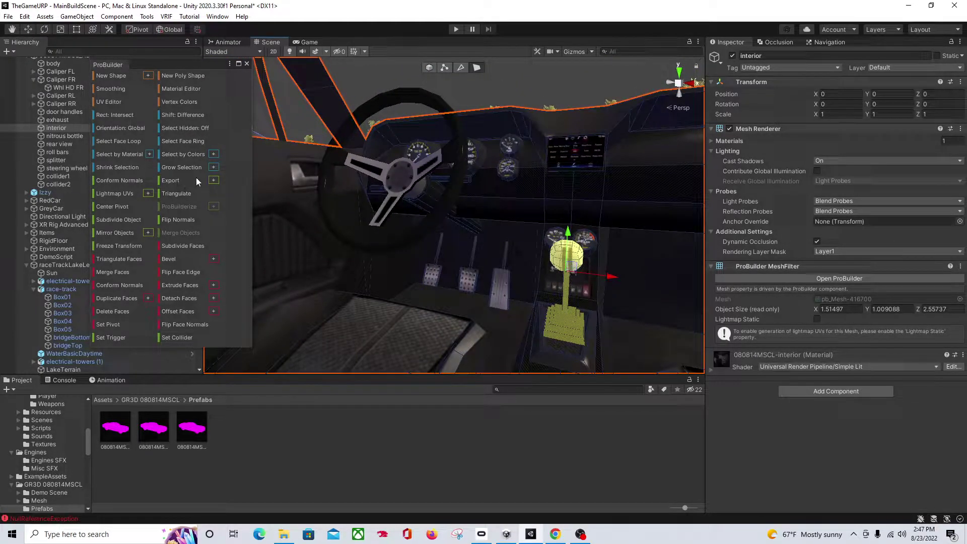
# Detach the selected shifter faces from the interior mesh into a separate Game Object and close the detach options
pyautogui.click(213, 298)
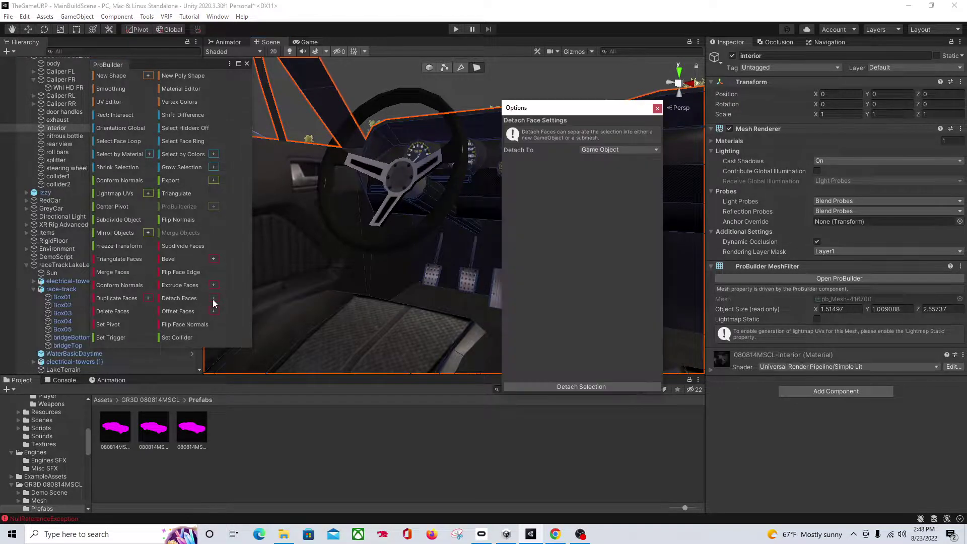
pyautogui.click(623, 386)
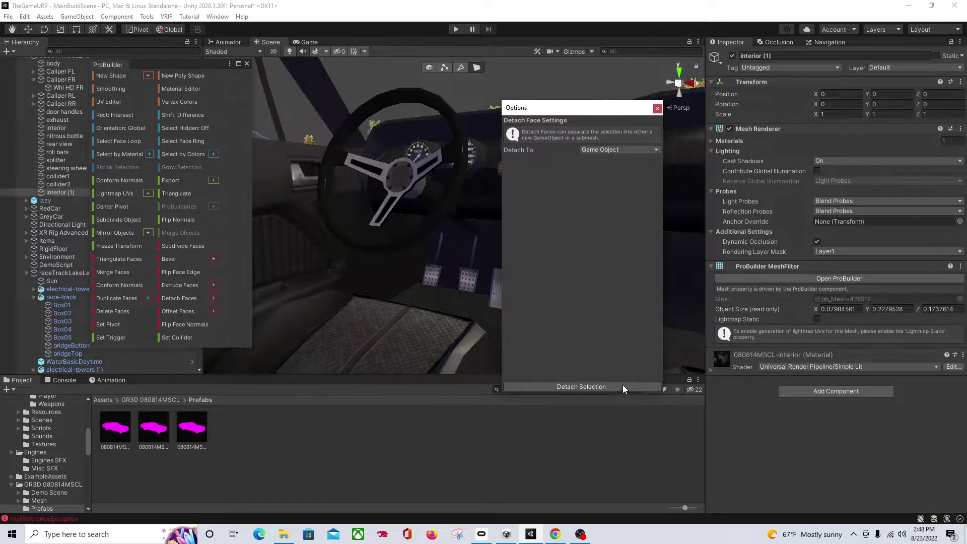
pyautogui.click(656, 109)
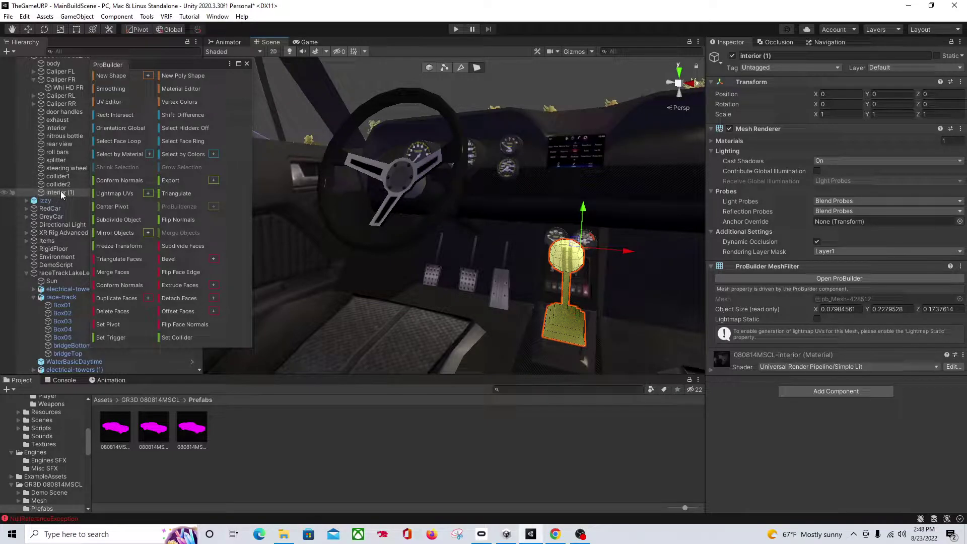
# Try moving the detached shifter sideways toward the pedals to test the separation, and undo the move
pyautogui.moveTo(629, 253); pyautogui.dragTo(513, 340)
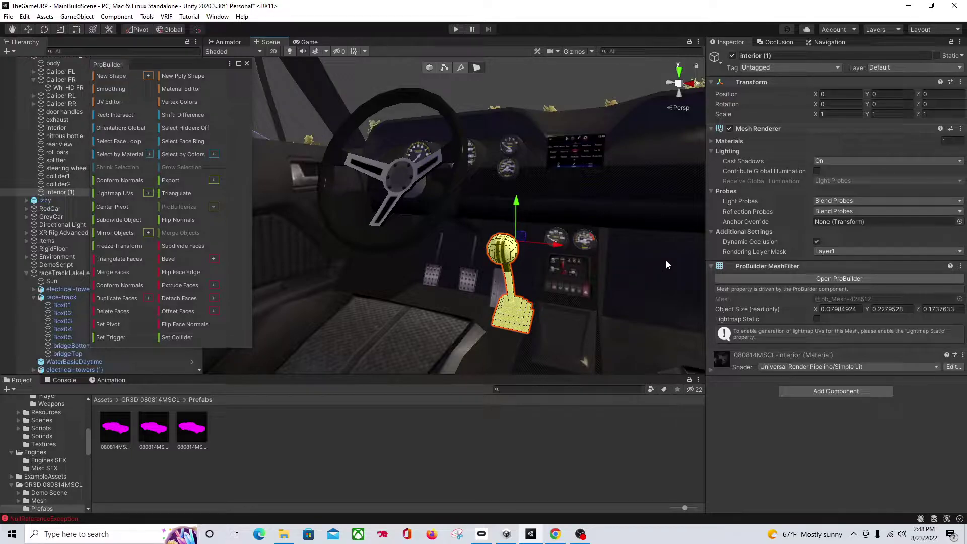
pyautogui.hotkey('ctrl', 'z')
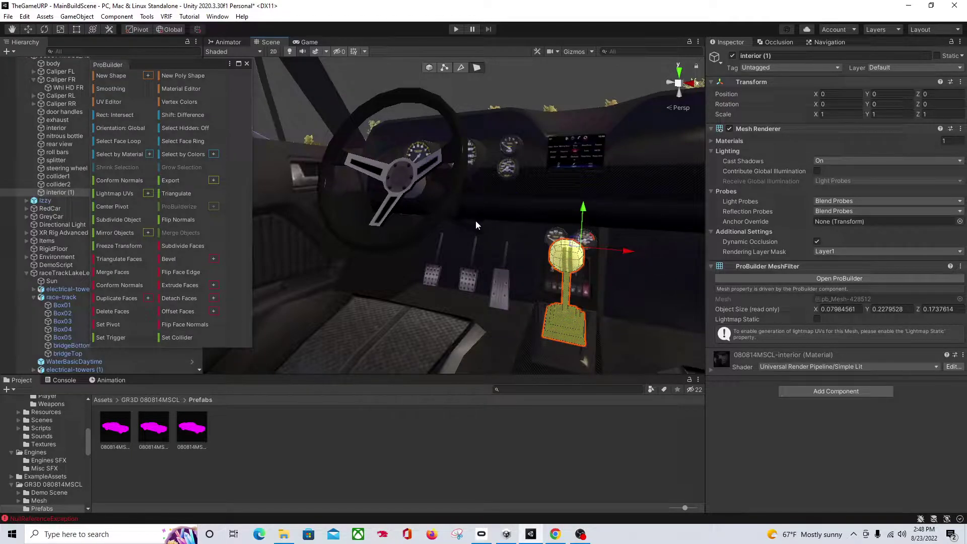
# Deselect the detached shifter and select the original interior object
pyautogui.keyDown('alt'); pyautogui.moveTo(475, 219); pyautogui.dragTo(444, 259); pyautogui.keyUp('alt')
pyautogui.scroll(3, 455, 291)
pyautogui.moveTo(584, 274); pyautogui.dragTo(543, 253, button='middle')
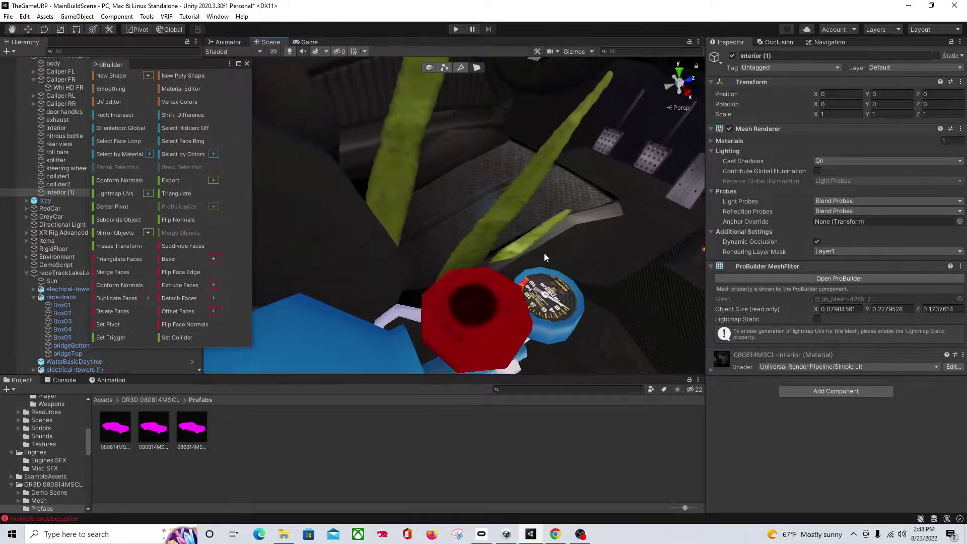
pyautogui.moveTo(544, 257); pyautogui.dragTo(502, 267, button='right')
pyautogui.click(506, 282)
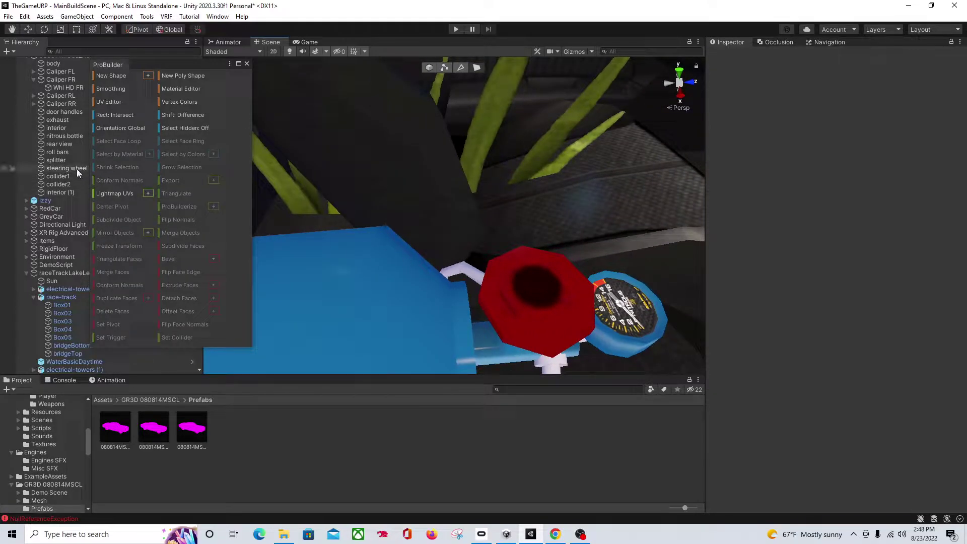
pyautogui.click(59, 130)
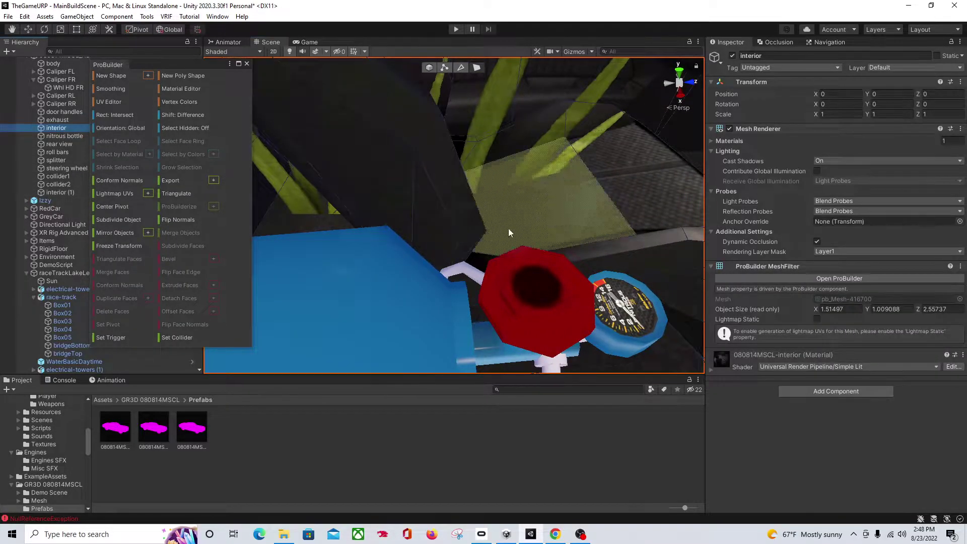
pyautogui.moveTo(554, 274); pyautogui.dragTo(502, 235, button='right')
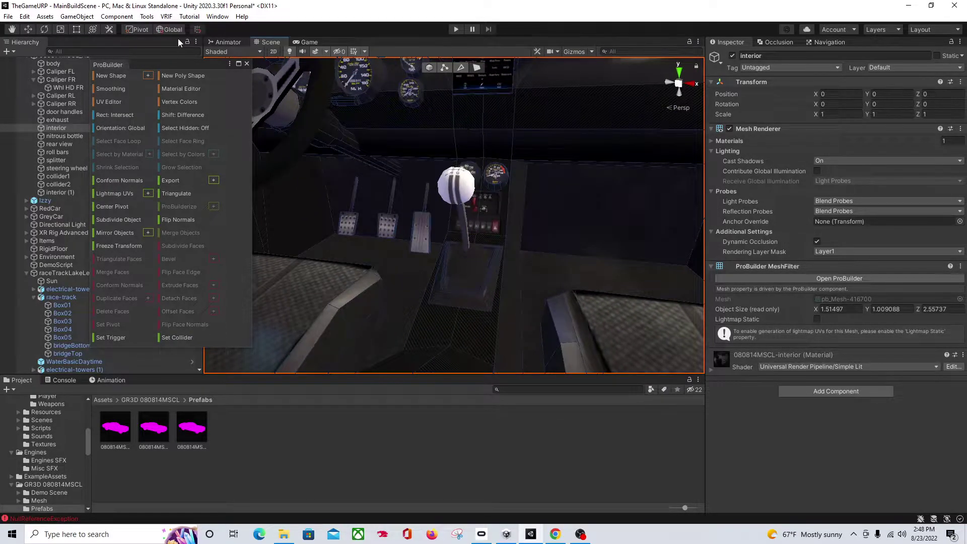
# Close the ProBuilder window and strip all ProBuilder scripts in the scene, confirming the removal
pyautogui.click(246, 63)
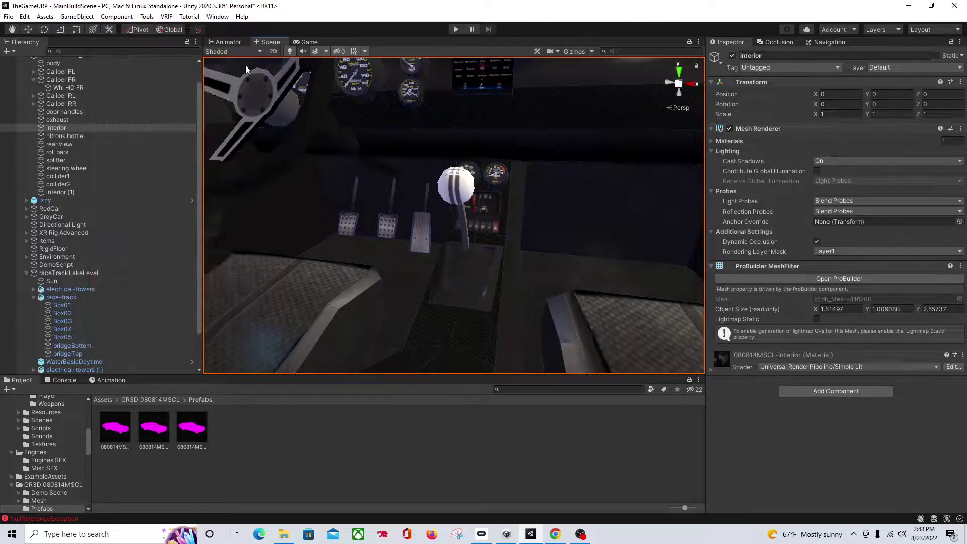
pyautogui.click(167, 16)
pyautogui.moveTo(152, 18)
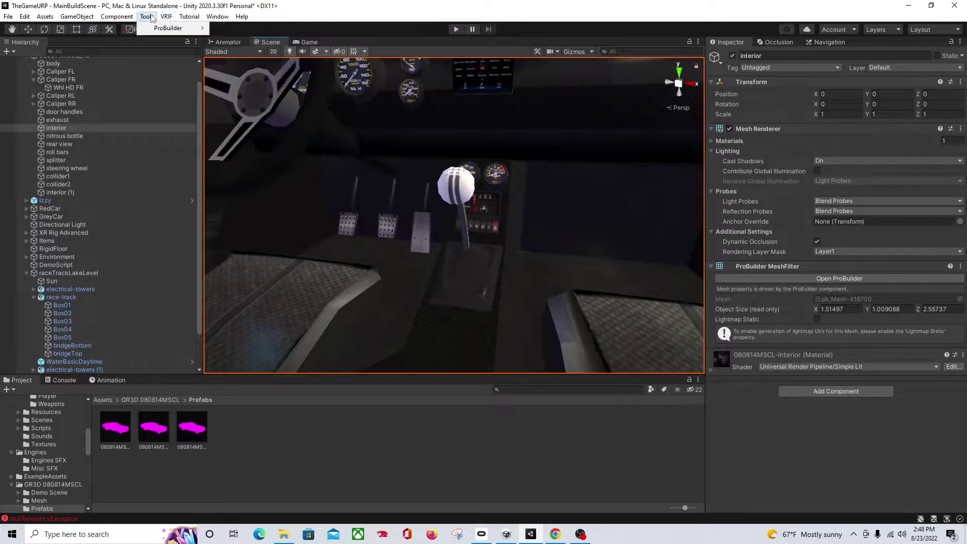
pyautogui.moveTo(244, 185)
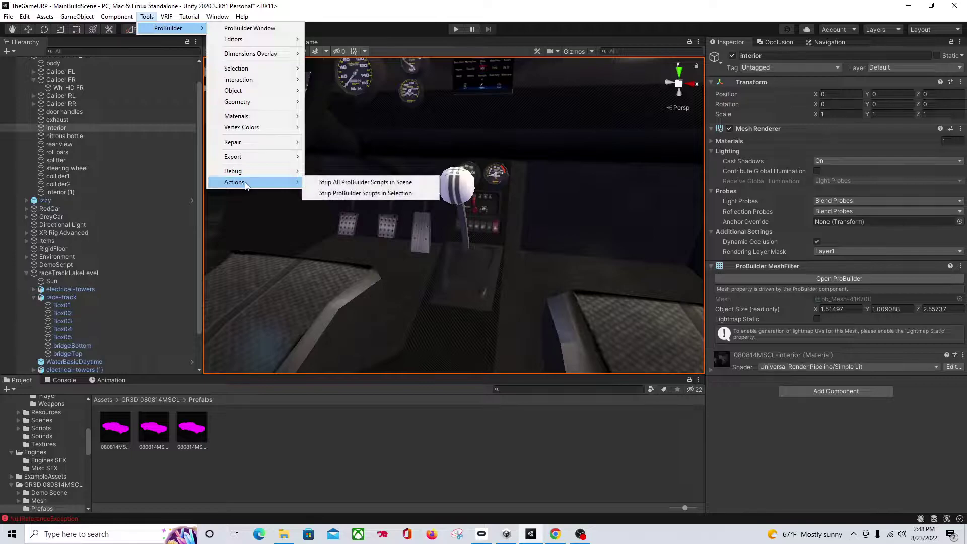
pyautogui.click(353, 182)
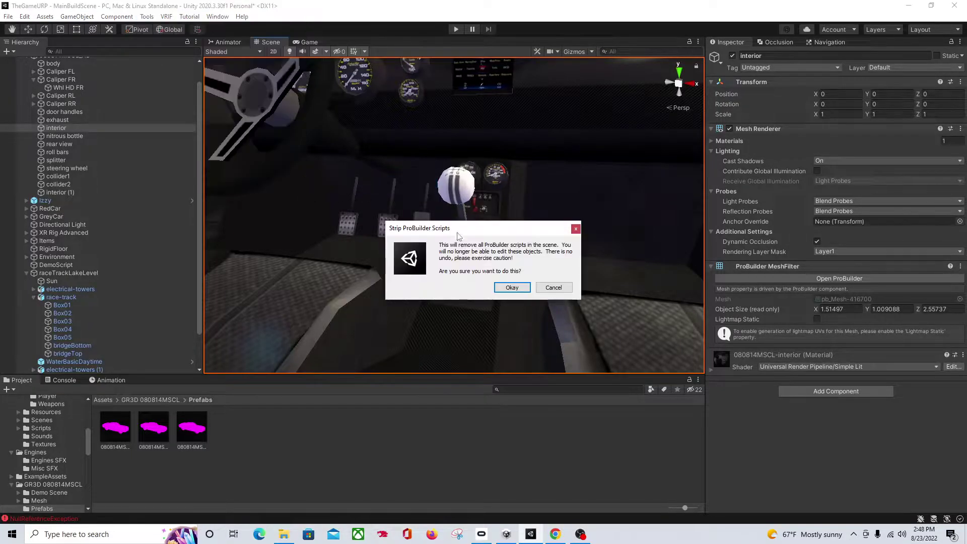
pyautogui.click(511, 288)
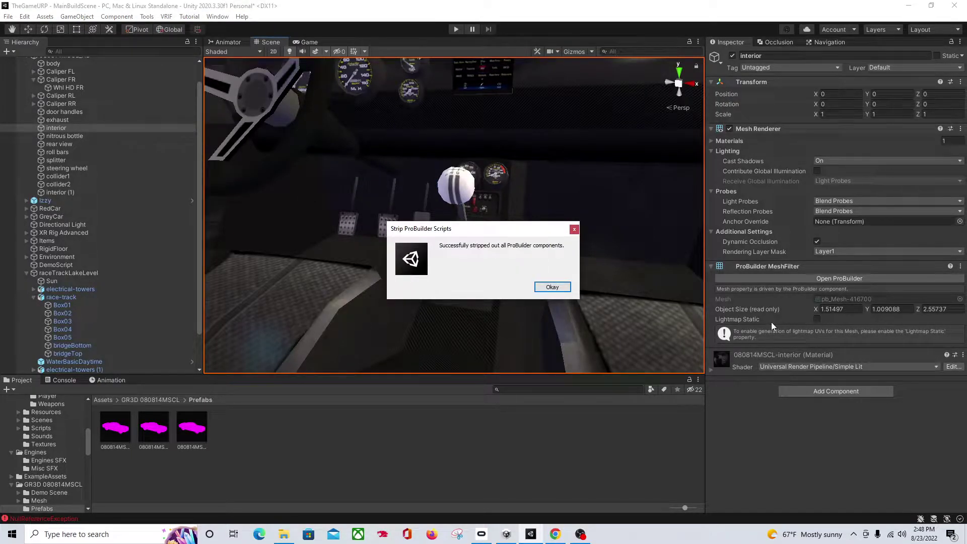
pyautogui.click(566, 289)
# Try moving the stripped shifter object about 0.1 along X to check its pivot, and undo the move
pyautogui.click(467, 239)
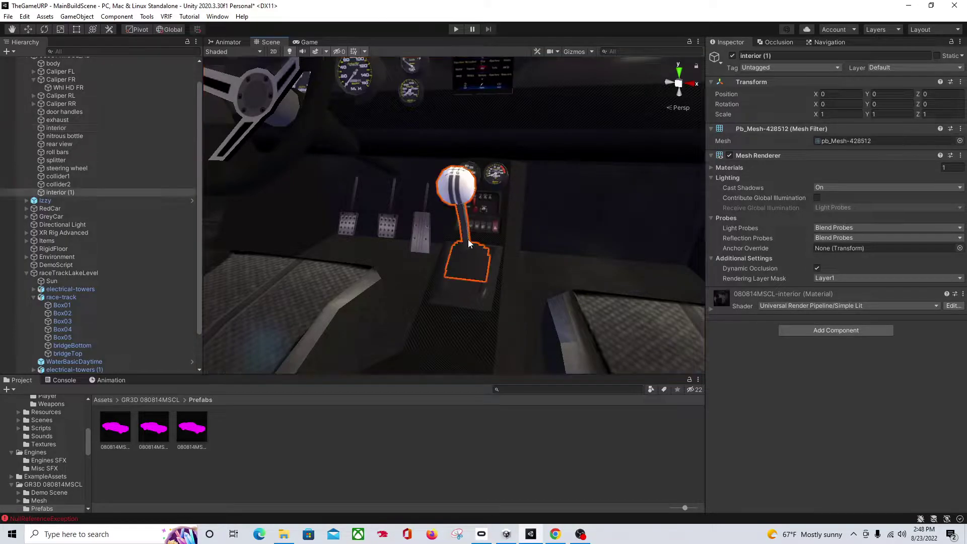
pyautogui.press('f')
pyautogui.scroll(-10, 456, 241)
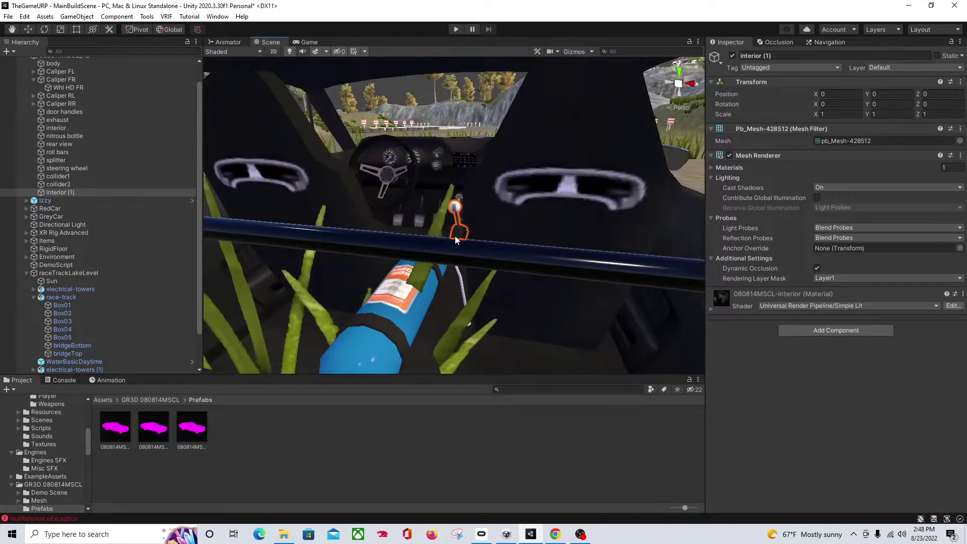
pyautogui.scroll(-4, 453, 233)
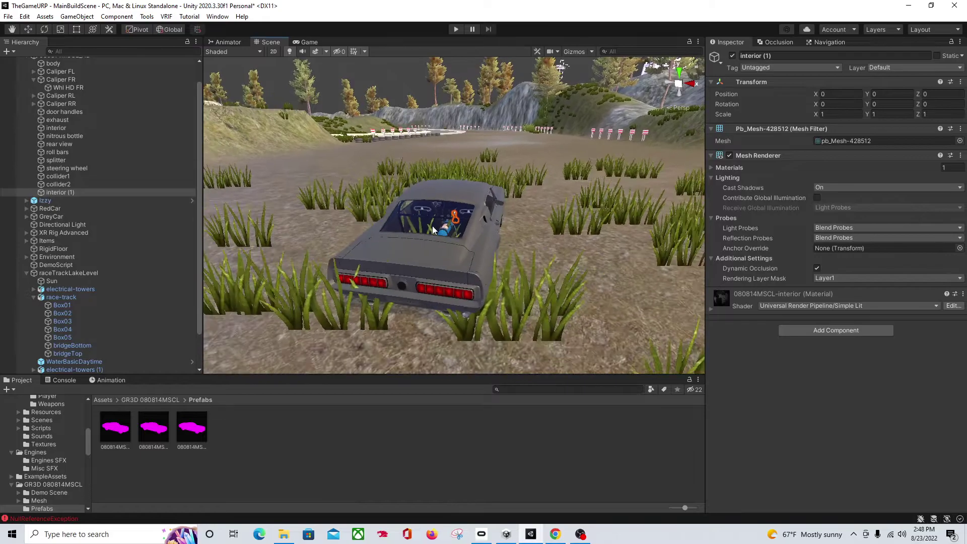
pyautogui.moveTo(393, 264); pyautogui.dragTo(447, 261, button='right')
pyautogui.scroll(4, 447, 261)
pyautogui.press('e')
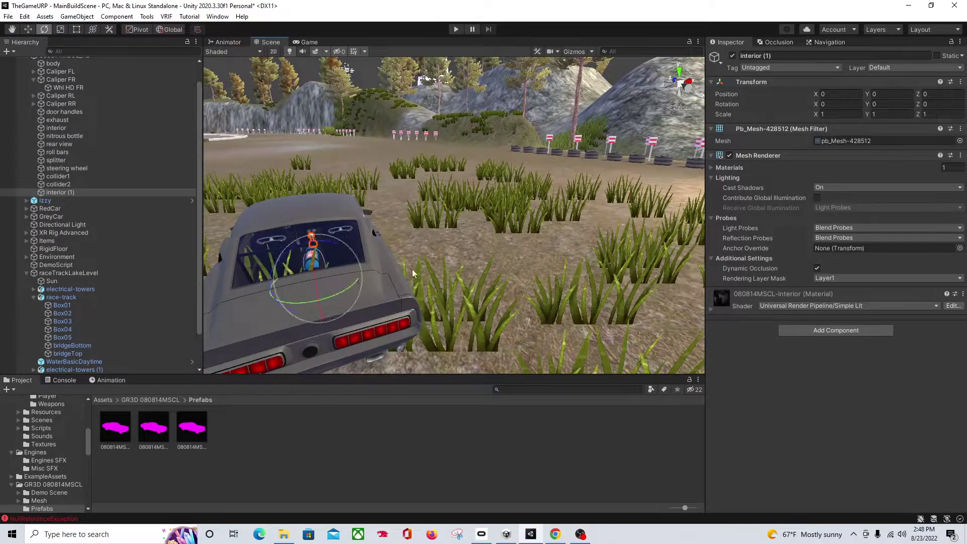
pyautogui.press('r')
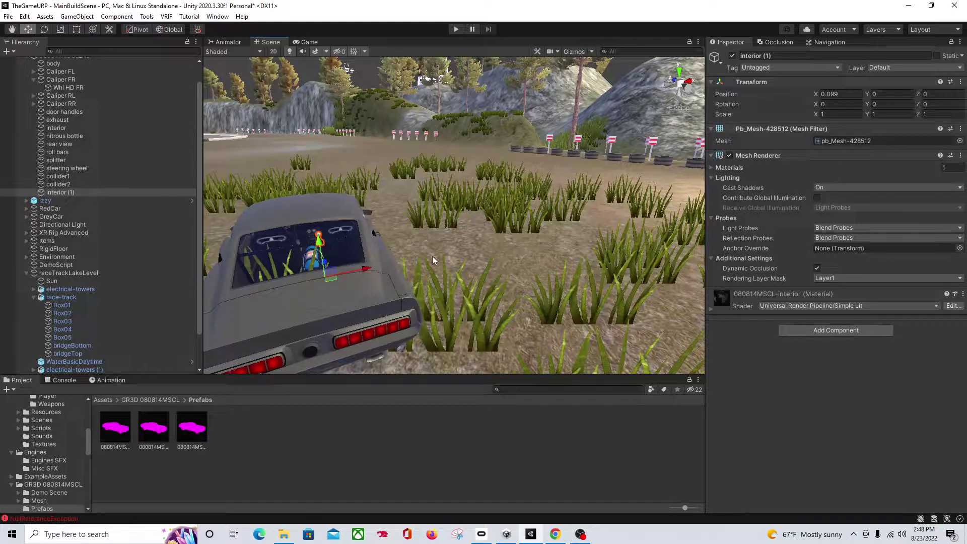
pyautogui.hotkey('ctrl', 'z')
# Select the blue nitrous bottle inside the car, behind the gear shifter
pyautogui.scroll(5, 408, 257)
pyautogui.moveTo(304, 249); pyautogui.dragTo(427, 233, button='middle')
pyautogui.scroll(5, 385, 252)
pyautogui.scroll(3, 424, 233)
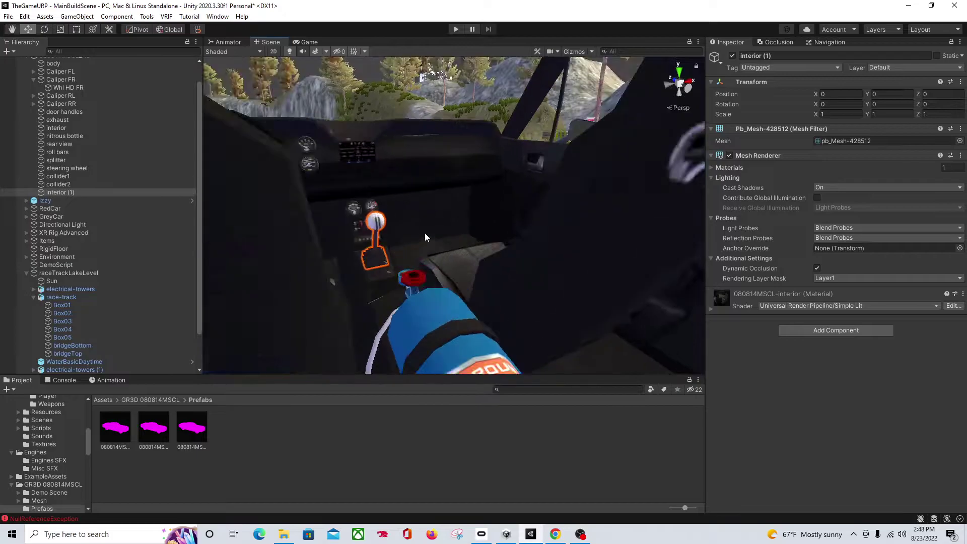
pyautogui.scroll(3, 425, 232)
pyautogui.moveTo(424, 233); pyautogui.dragTo(536, 252, button='right')
pyautogui.scroll(-4, 434, 238)
pyautogui.scroll(-3, 434, 239)
pyautogui.scroll(3, 423, 236)
pyautogui.moveTo(417, 252); pyautogui.dragTo(480, 254, button='middle')
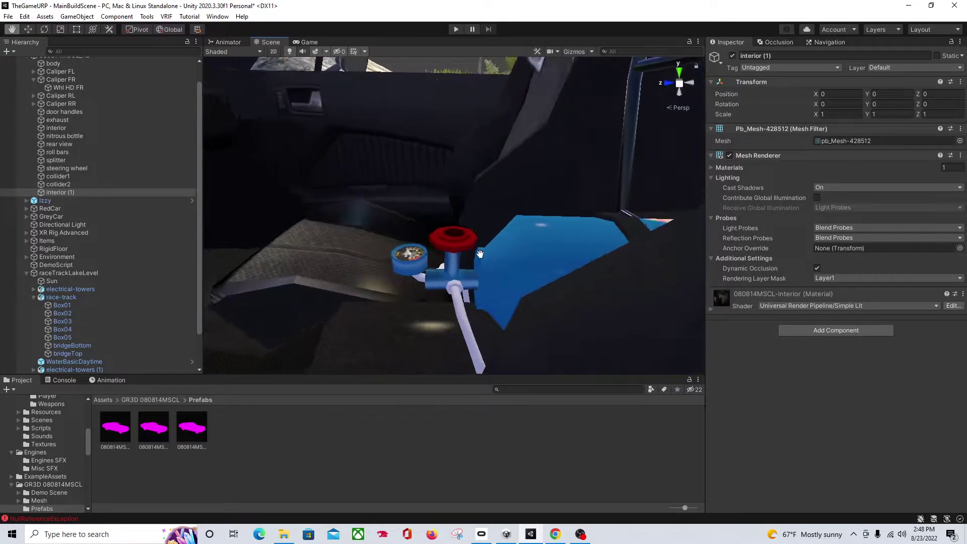
pyautogui.moveTo(480, 254); pyautogui.dragTo(475, 266, button='right')
pyautogui.click(517, 271)
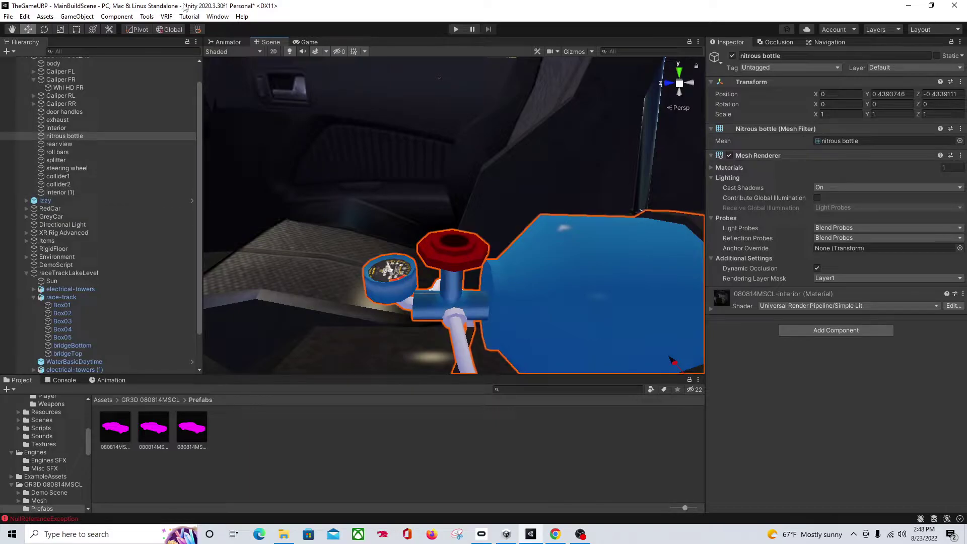
# Reopen the ProBuilder window, ProBuilderize the nitrous bottle with Import Quads and Import Smoothing enabled, and close the options
pyautogui.click(165, 17)
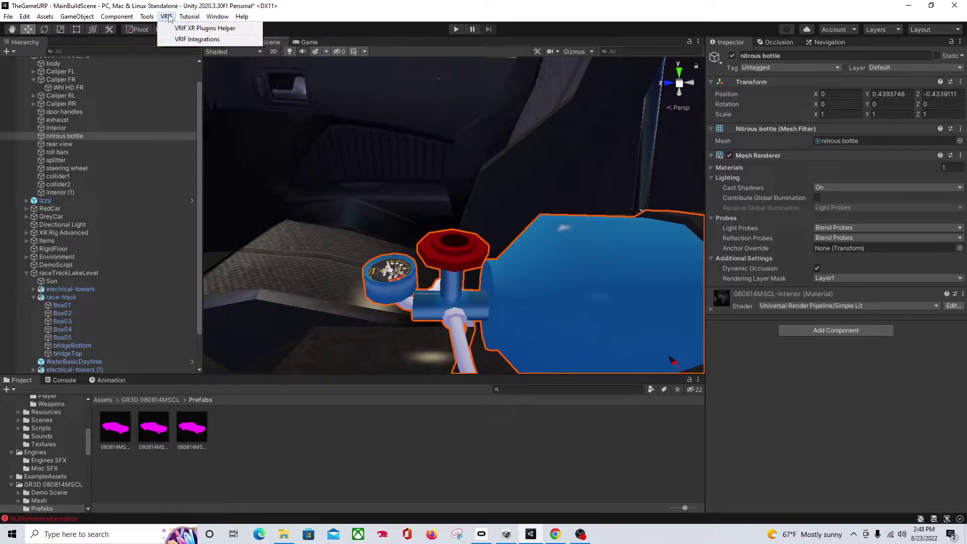
pyautogui.moveTo(147, 16)
pyautogui.moveTo(171, 27)
pyautogui.click(221, 28)
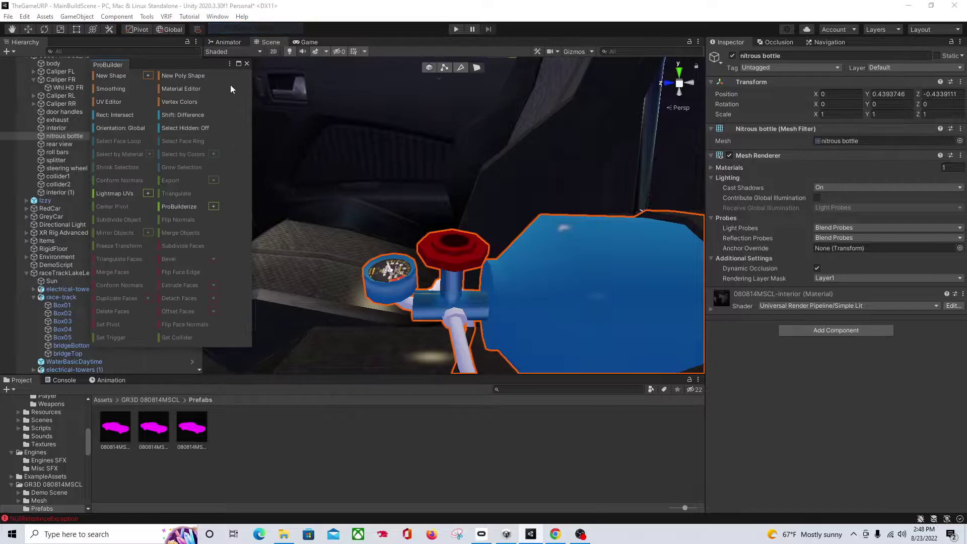
pyautogui.click(213, 206)
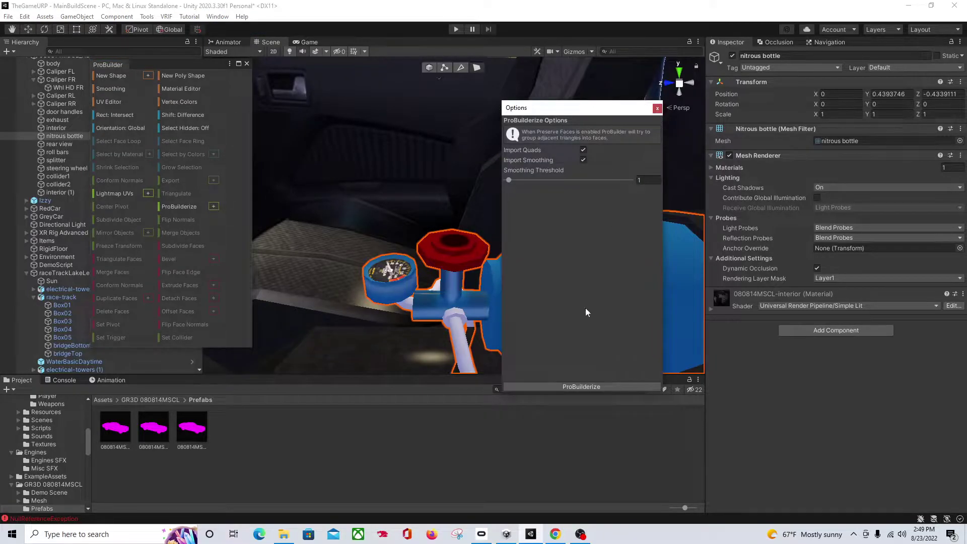
pyautogui.click(572, 386)
pyautogui.click(657, 108)
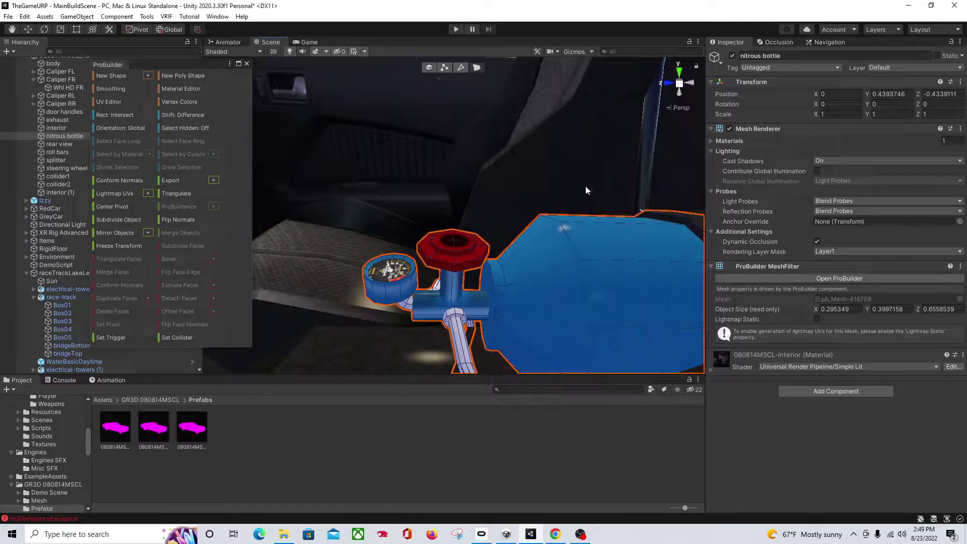
# Select the top and nearest side faces of the red valve handle on the nitrous bottle
pyautogui.click(472, 255)
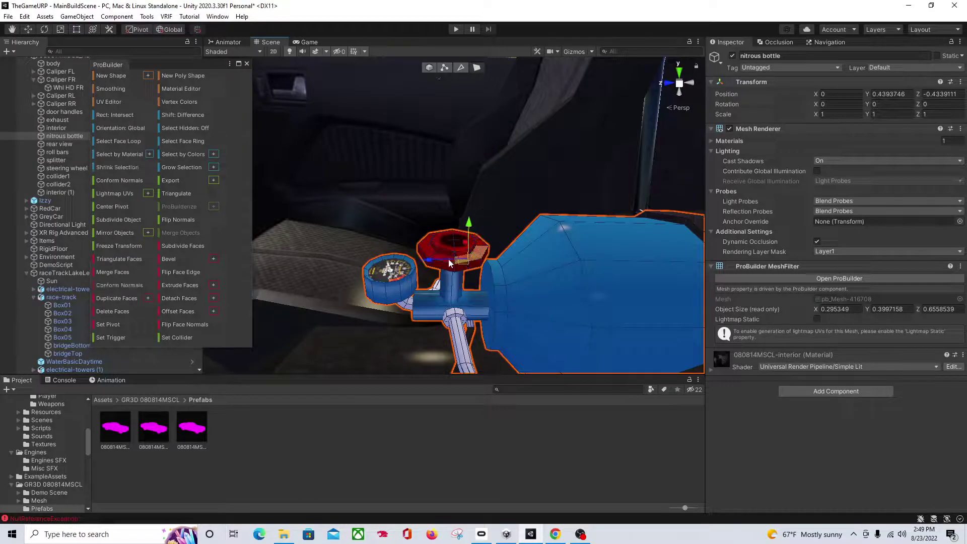
pyautogui.click(484, 253)
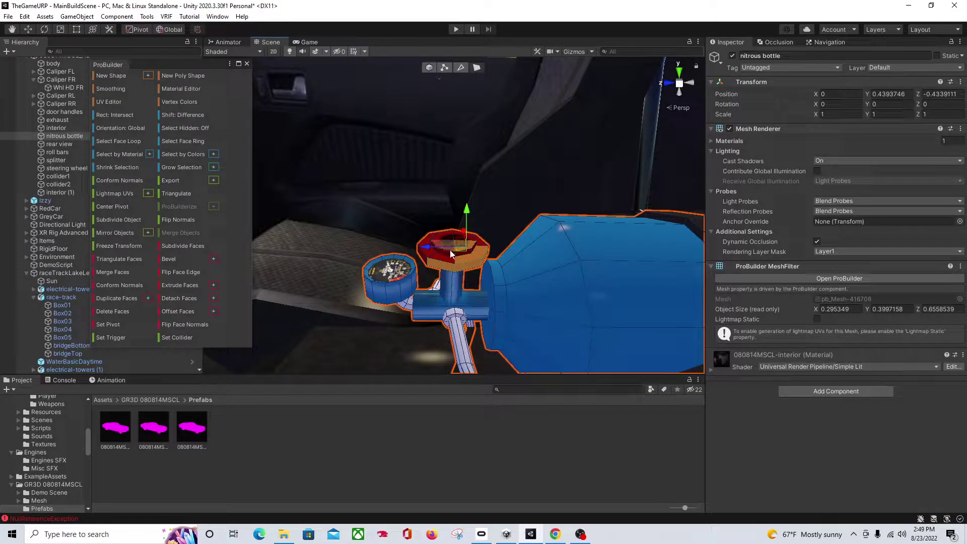
pyautogui.keyDown('shift'); pyautogui.click(449, 254); pyautogui.keyUp('shift')
pyautogui.keyDown('shift'); pyautogui.click(449, 253); pyautogui.keyUp('shift')
pyautogui.keyDown('shift'); pyautogui.click(462, 253); pyautogui.keyUp('shift')
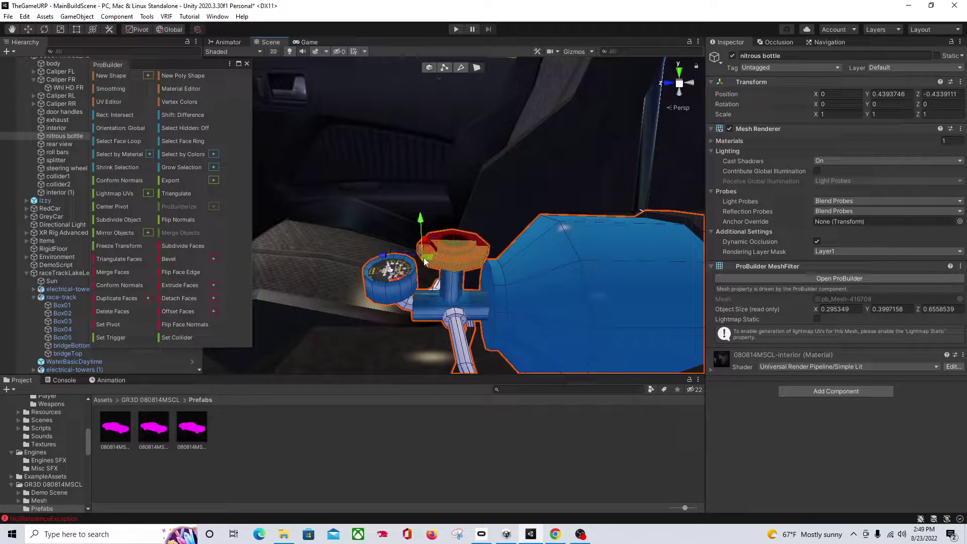
pyautogui.keyDown('alt'); pyautogui.moveTo(424, 260); pyautogui.dragTo(336, 273); pyautogui.keyUp('alt')
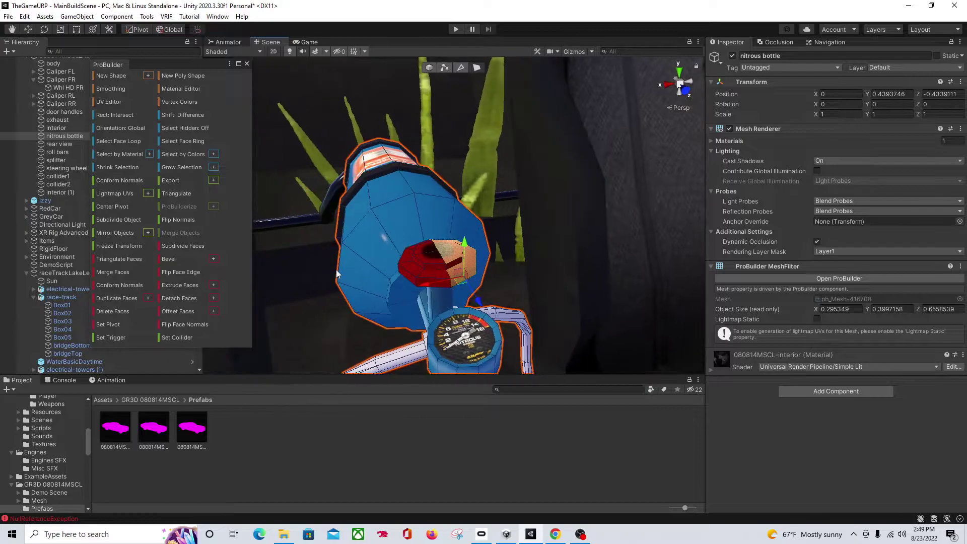
pyautogui.keyDown('shift'); pyautogui.click(440, 271); pyautogui.keyUp('shift')
pyautogui.keyDown('shift'); pyautogui.click(438, 261); pyautogui.keyUp('shift')
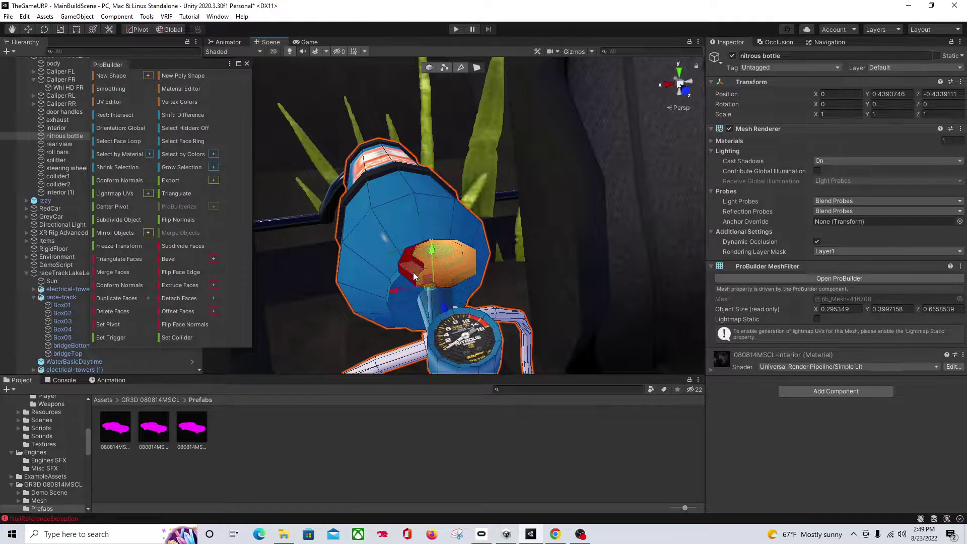
pyautogui.keyDown('shift'); pyautogui.click(416, 272); pyautogui.keyUp('shift')
# Add the red handle's remaining outer side faces to the selection and check its underside for missing faces
pyautogui.keyDown('alt'); pyautogui.moveTo(405, 270); pyautogui.dragTo(438, 311); pyautogui.keyUp('alt')
pyautogui.moveTo(437, 311); pyautogui.dragTo(455, 311, button='middle')
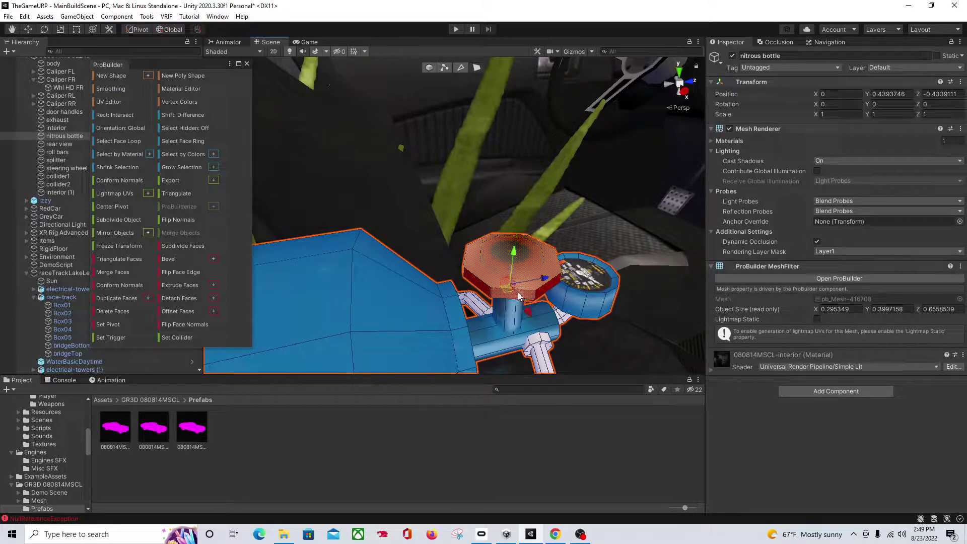
pyautogui.keyDown('shift'); pyautogui.click(503, 296); pyautogui.keyUp('shift')
pyautogui.keyDown('shift'); pyautogui.click(544, 291); pyautogui.keyUp('shift')
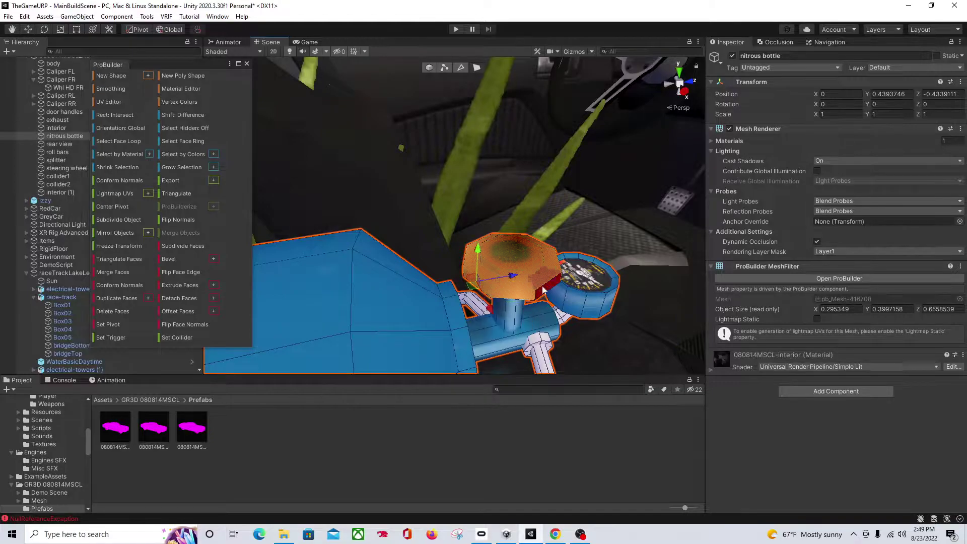
pyautogui.moveTo(554, 291); pyautogui.dragTo(582, 248, button='right')
pyautogui.moveTo(574, 342); pyautogui.dragTo(553, 314, button='middle')
pyautogui.moveTo(552, 314); pyautogui.dragTo(551, 264, button='right')
pyautogui.moveTo(551, 263)
pyautogui.mouseDown(button='middle')
pyautogui.moveTo(549, 244)
pyautogui.moveTo(550, 252)
pyautogui.mouseUp(button='middle')
pyautogui.scroll(2, 549, 253)
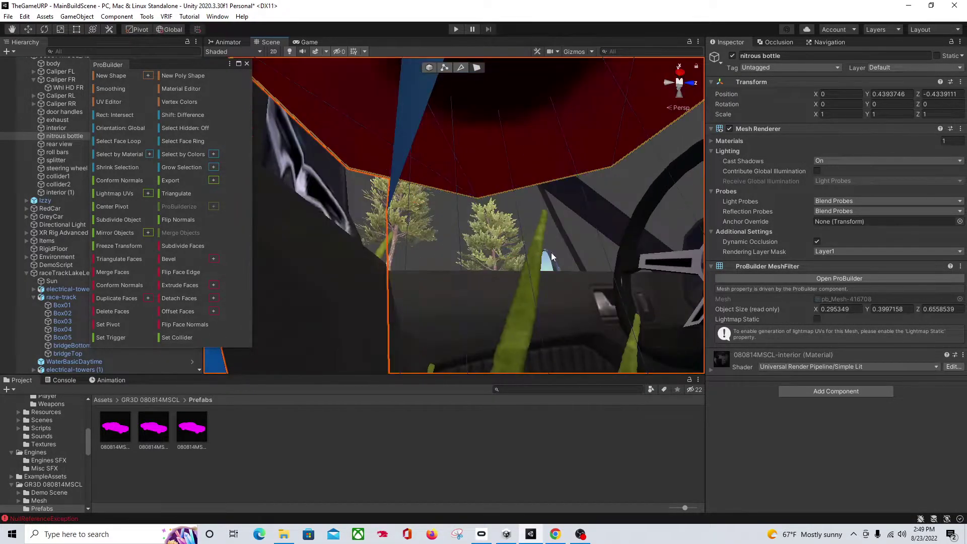
pyautogui.scroll(-5, 481, 147)
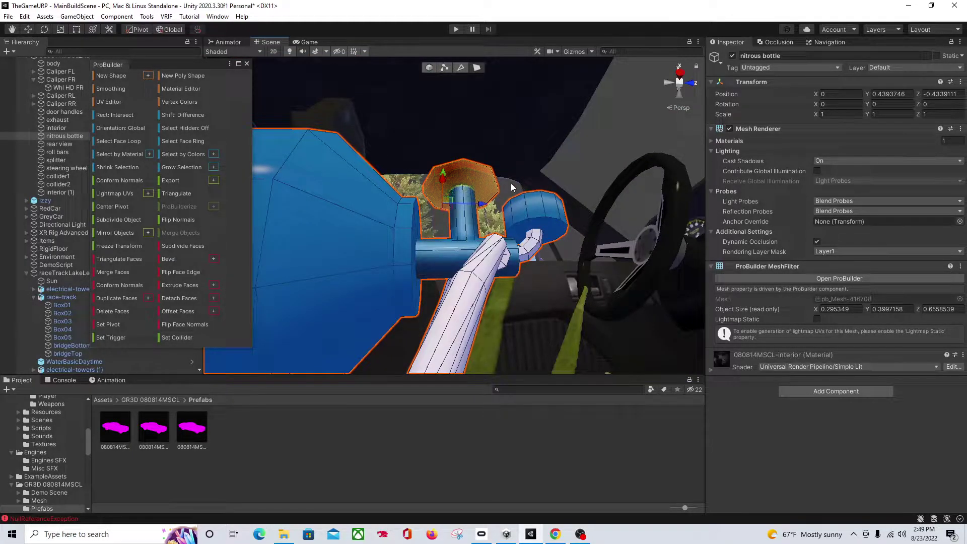
pyautogui.keyDown('alt'); pyautogui.moveTo(511, 183); pyautogui.dragTo(301, 252); pyautogui.keyUp('alt')
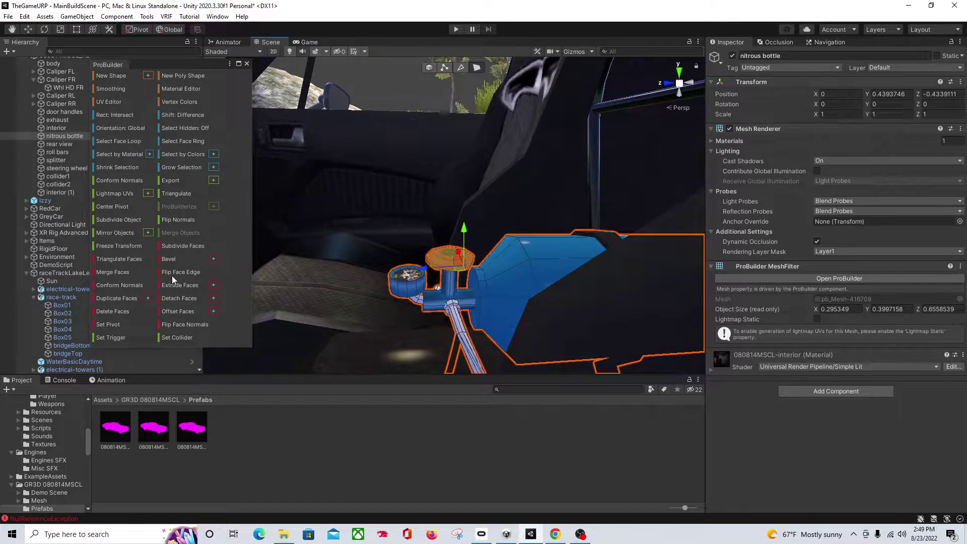
# Detach the selected valve handle faces into a separate Game Object and close the detach options
pyautogui.click(214, 298)
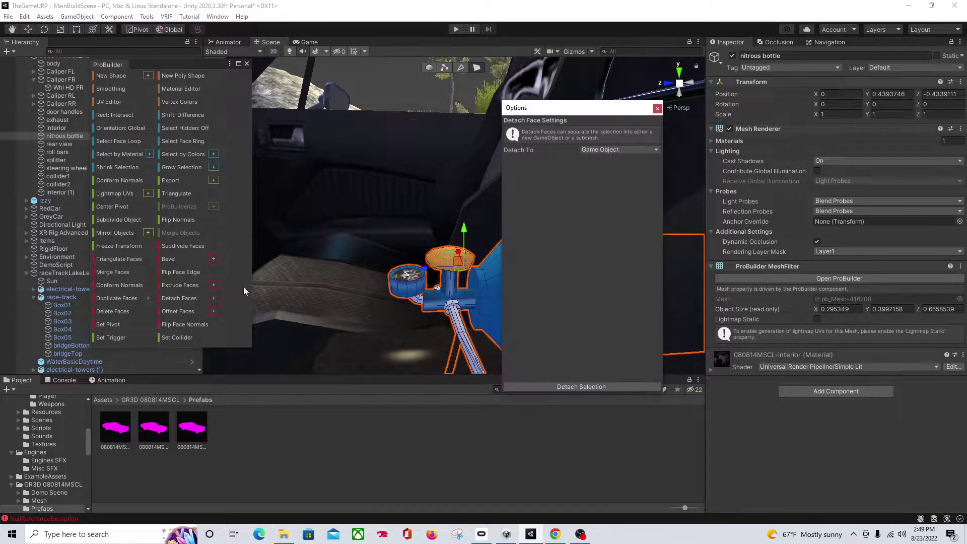
pyautogui.click(566, 386)
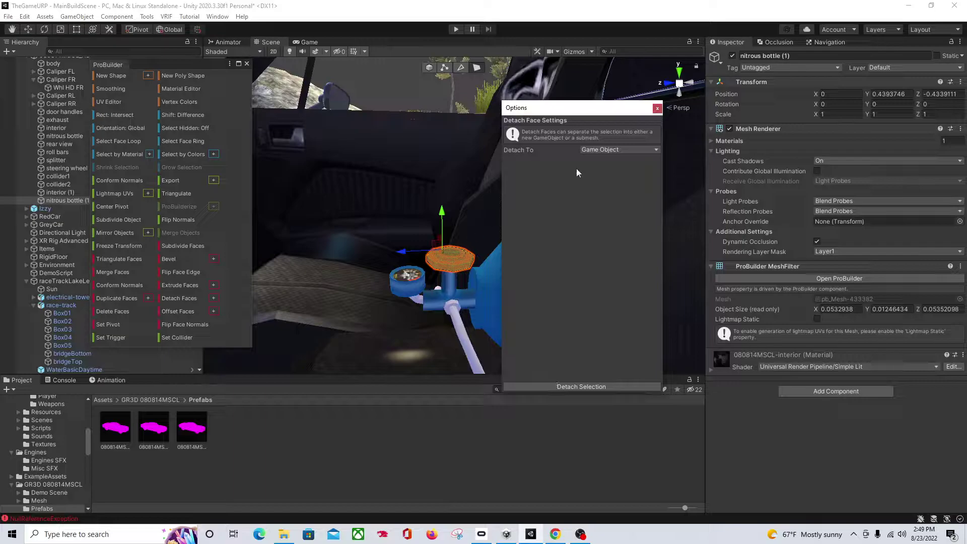
pyautogui.click(657, 108)
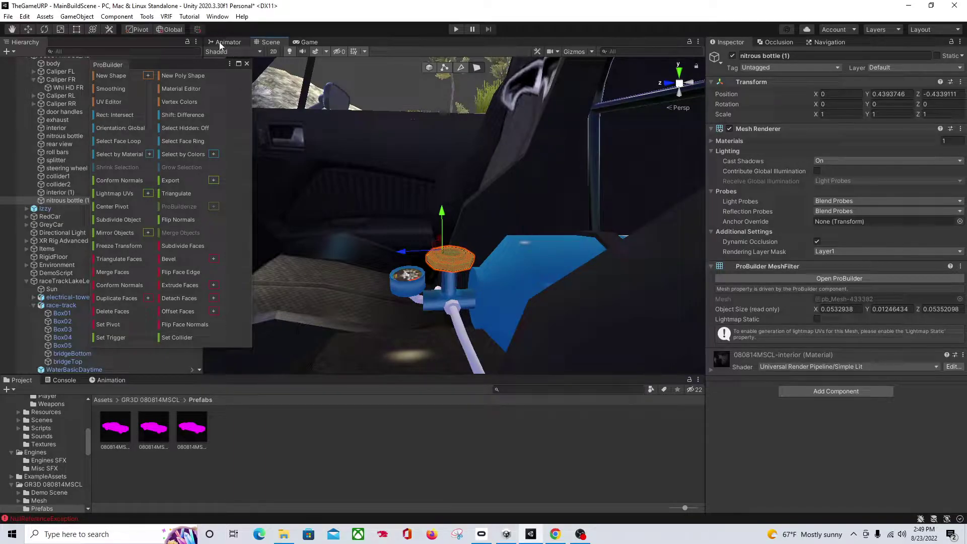
# Strip all ProBuilder scripts from the scene again with the valve handle detached, and close the ProBuilder window
pyautogui.click(151, 18)
pyautogui.moveTo(166, 28)
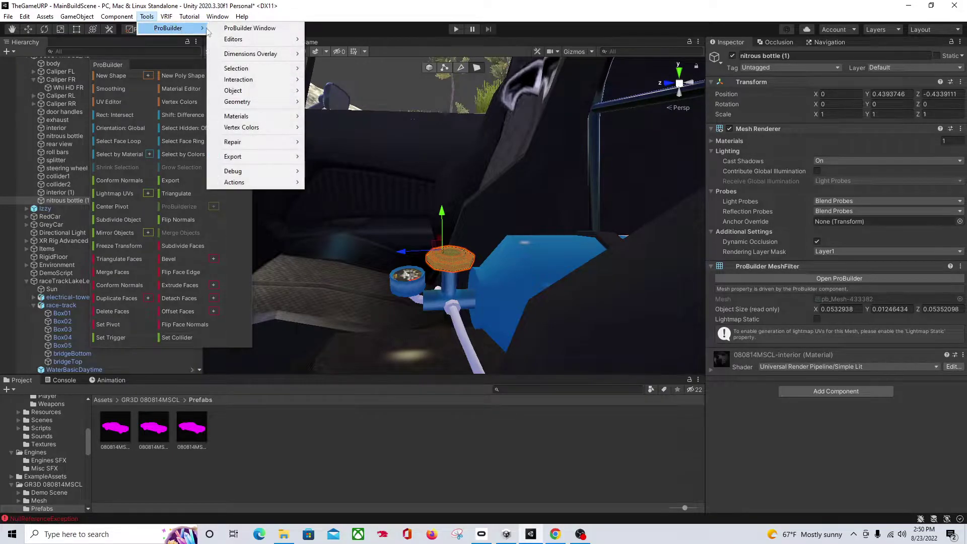
pyautogui.moveTo(271, 185)
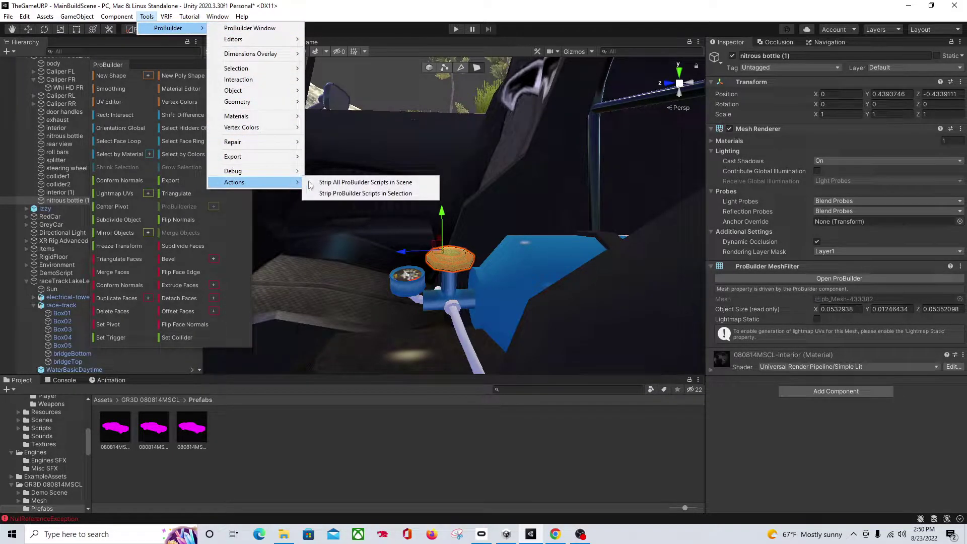
pyautogui.click(349, 183)
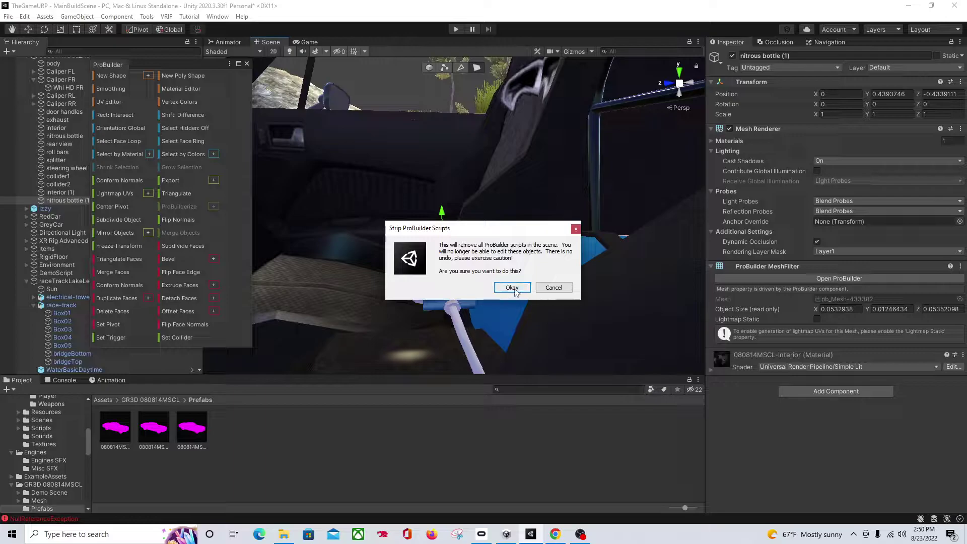
pyautogui.click(511, 288)
pyautogui.click(551, 287)
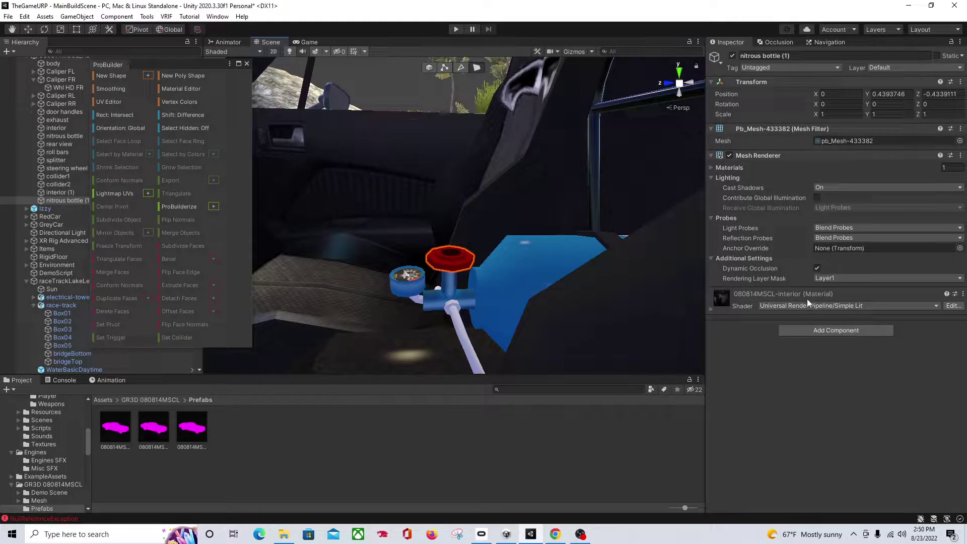
pyautogui.click(247, 63)
pyautogui.moveTo(443, 203); pyautogui.dragTo(286, 236, button='right')
pyautogui.moveTo(482, 231); pyautogui.dragTo(379, 252, button='right')
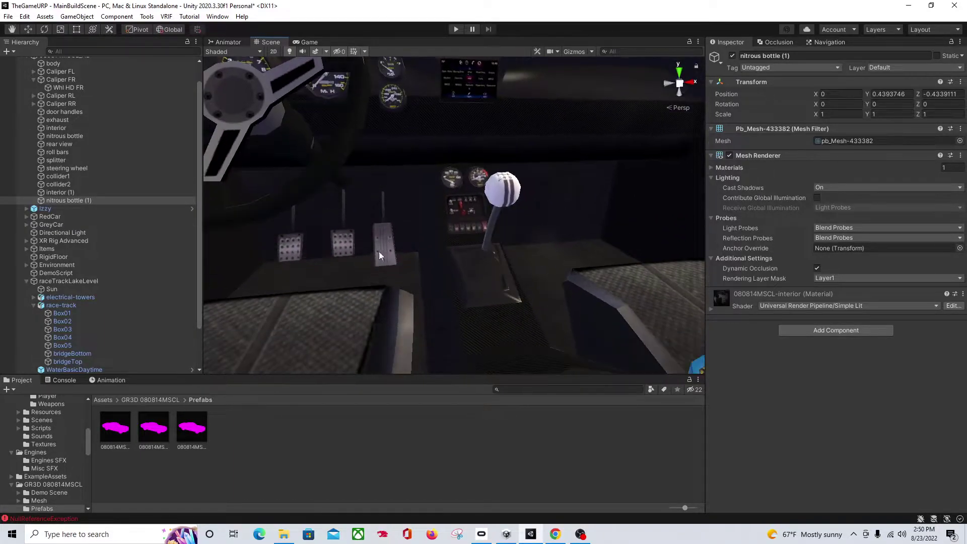
# Search the BNG Framework Prefabs folder for "joy" and place the JoystickVehicleControl prefab in the scene near the car's centre console
pyautogui.click(102, 400)
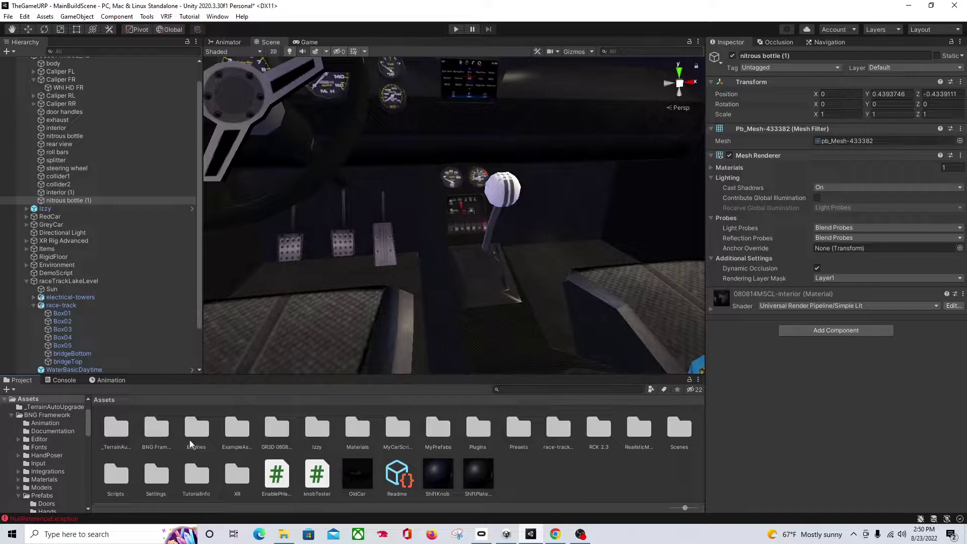
pyautogui.doubleClick(156, 428)
pyautogui.doubleClick(477, 429)
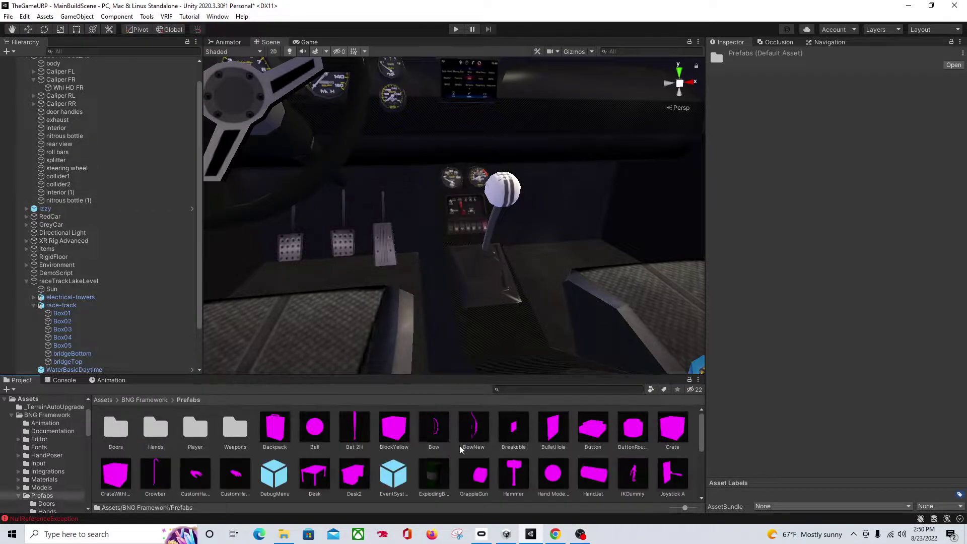
pyautogui.click(535, 389)
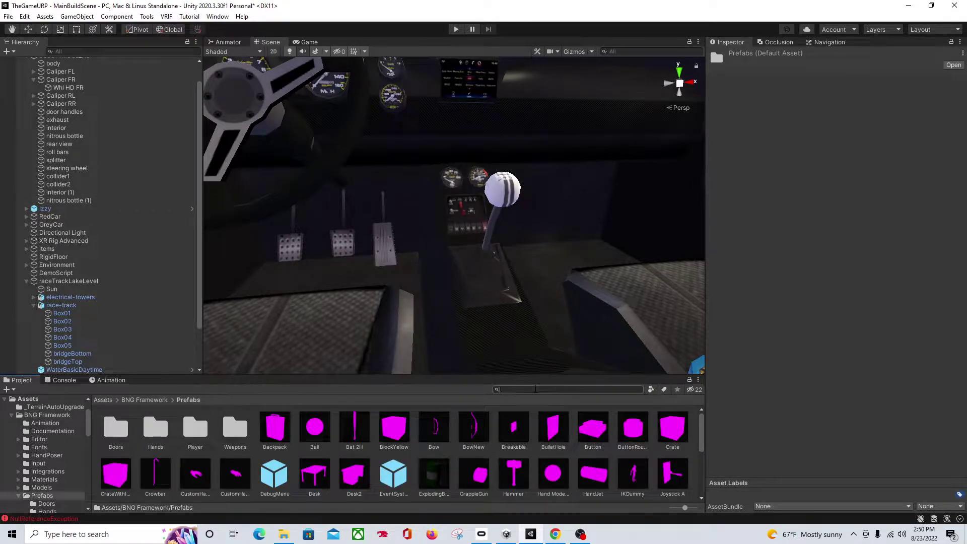
pyautogui.write('joy')
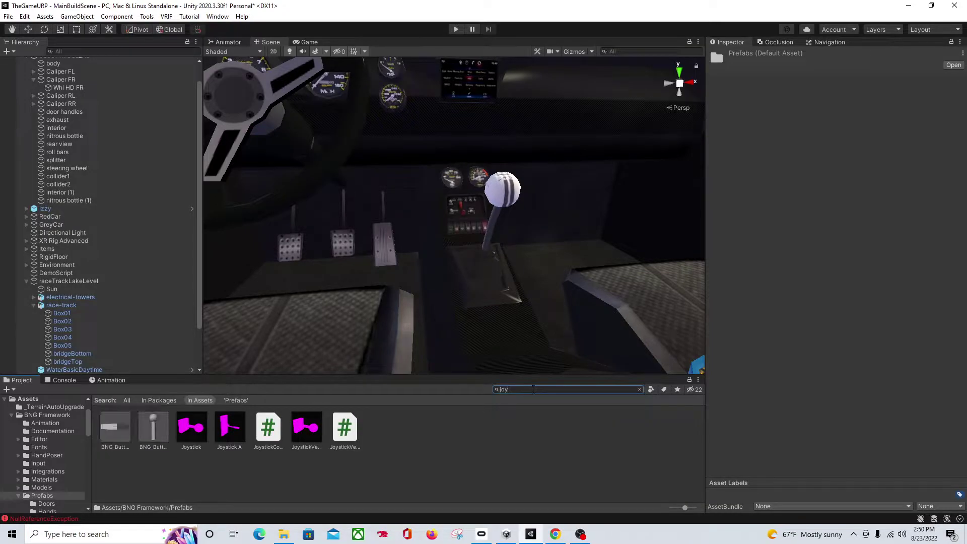
pyautogui.moveTo(302, 444); pyautogui.dragTo(425, 344)
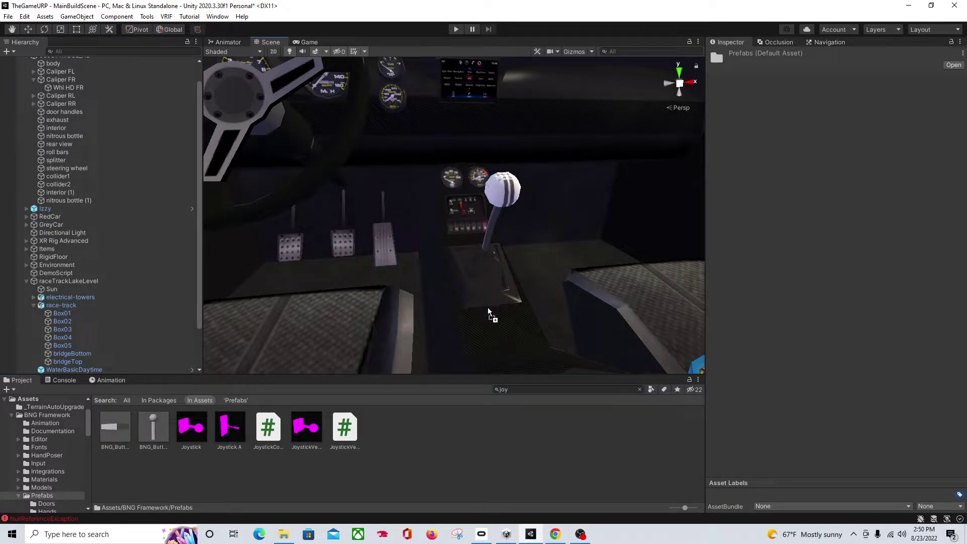
pyautogui.moveTo(473, 324); pyautogui.dragTo(473, 321)
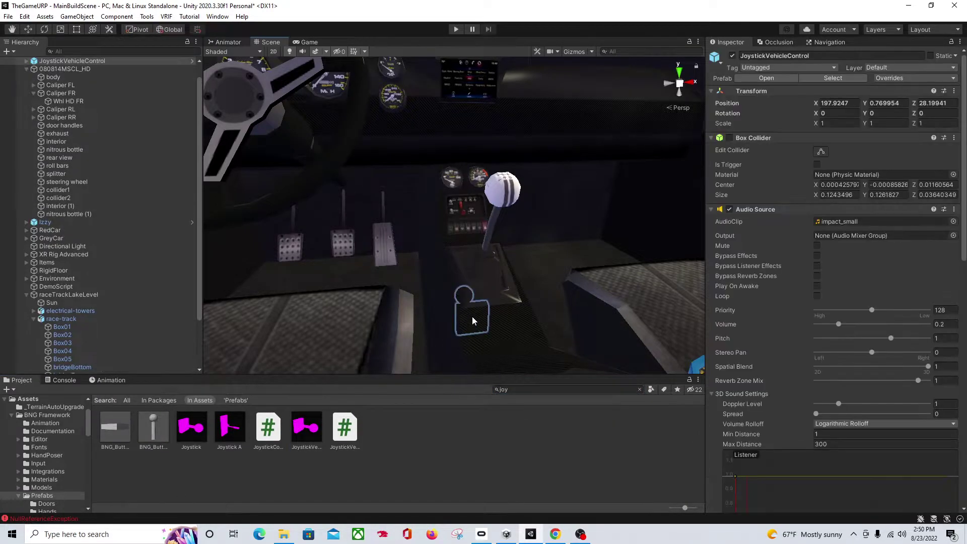
# Raise the joystick into the car interior to Y 1.209 and move it back along the console to Z 27.698
pyautogui.scroll(-8, 495, 313)
pyautogui.press('r')
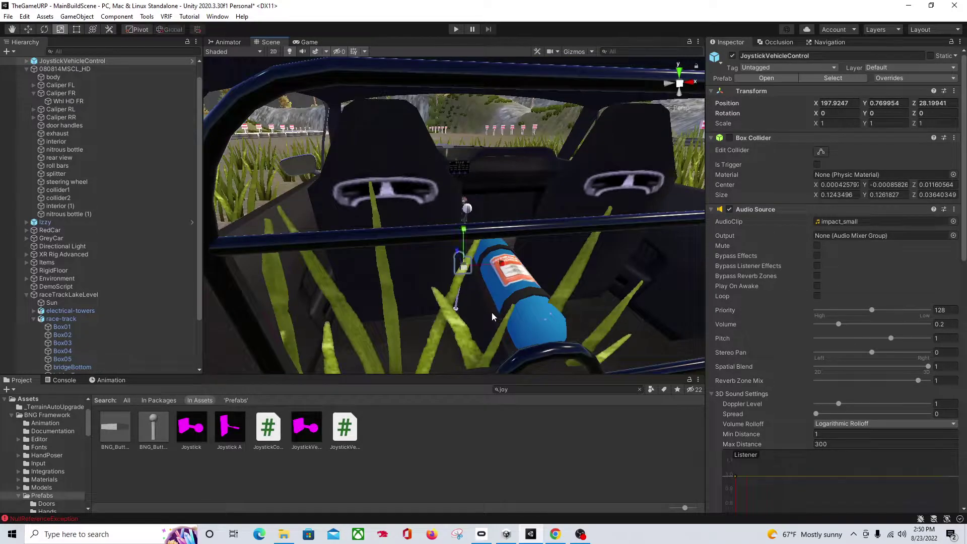
pyautogui.press('w')
pyautogui.moveTo(464, 233); pyautogui.dragTo(466, 179)
pyautogui.moveTo(368, 257); pyautogui.dragTo(609, 272, button='right')
pyautogui.moveTo(295, 310); pyautogui.dragTo(427, 285, button='middle')
pyautogui.scroll(3, 410, 282)
pyautogui.moveTo(427, 285); pyautogui.dragTo(427, 285, button='right')
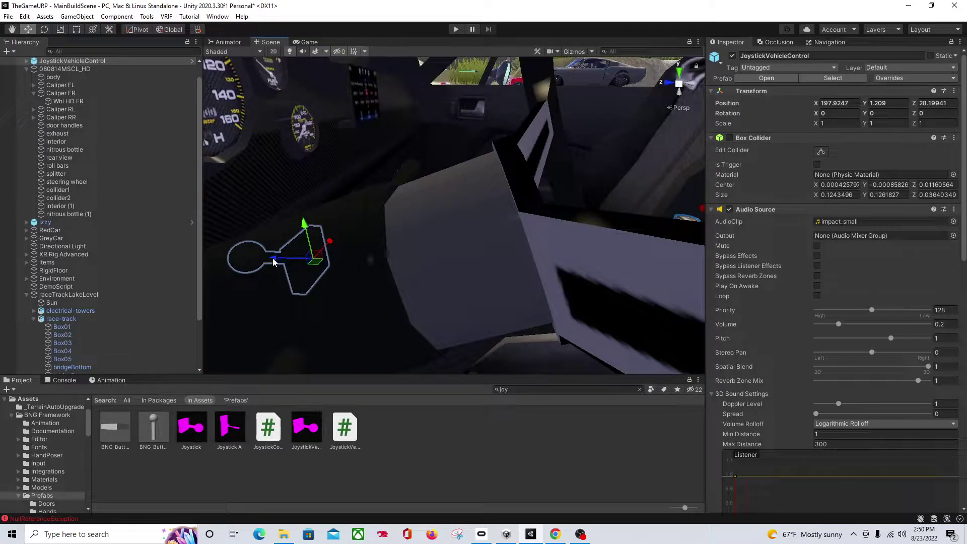
pyautogui.moveTo(273, 259); pyautogui.dragTo(475, 261)
pyautogui.moveTo(475, 257); pyautogui.dragTo(453, 267, button='middle')
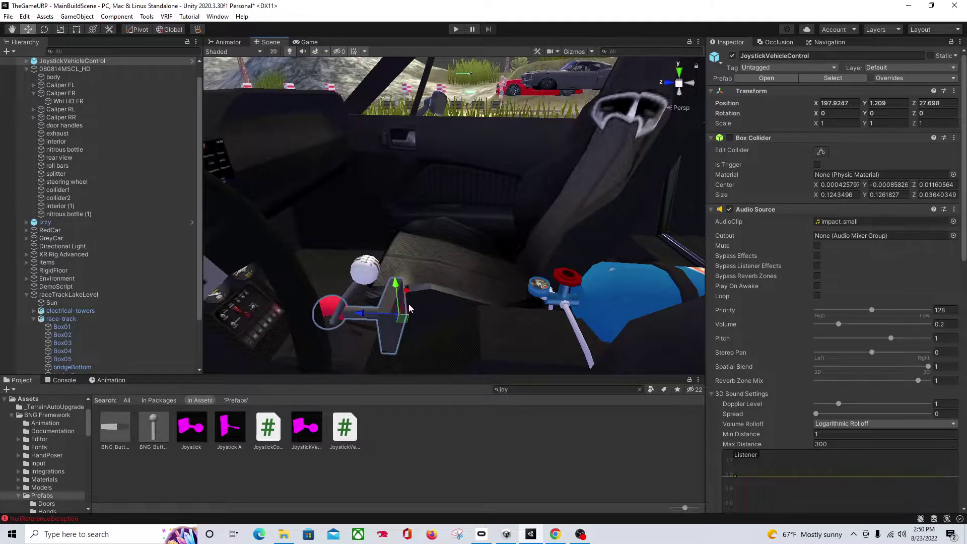
# Raise the joystick to Y 1.261 and shift it sideways to X 197.857 beside the car's gear shifter
pyautogui.moveTo(396, 297); pyautogui.dragTo(396, 277)
pyautogui.moveTo(451, 267); pyautogui.dragTo(371, 307, button='right')
pyautogui.moveTo(372, 305); pyautogui.dragTo(342, 313, button='middle')
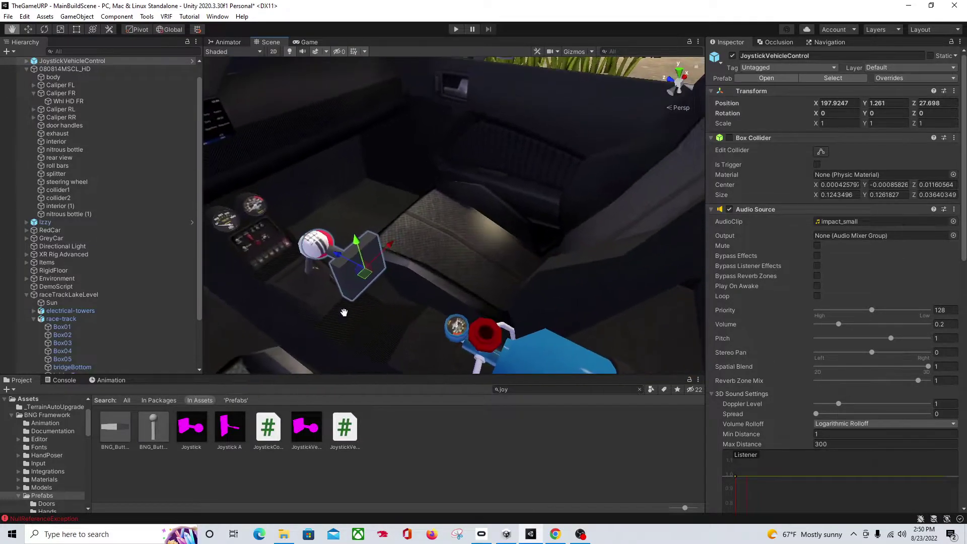
pyautogui.moveTo(397, 254); pyautogui.dragTo(362, 316)
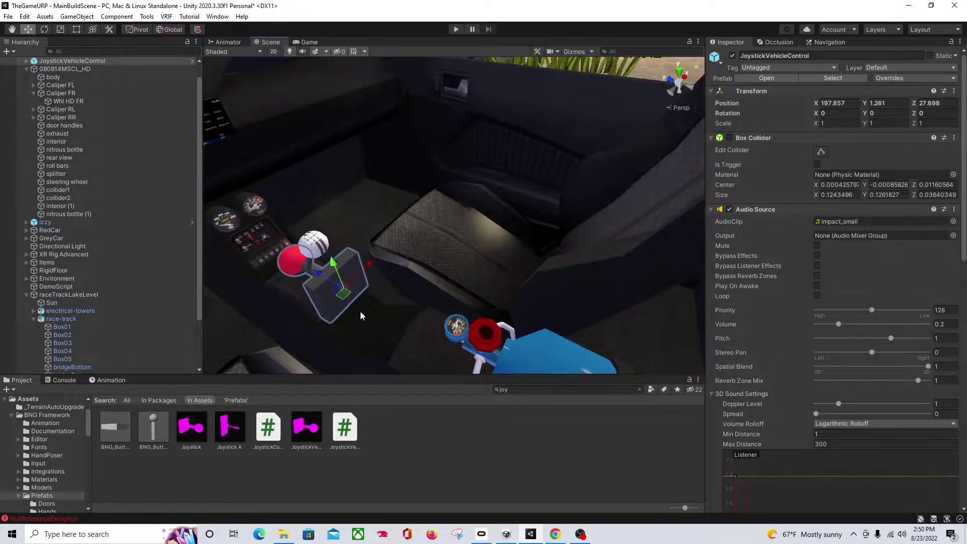
pyautogui.scroll(3, 361, 318)
pyautogui.moveTo(360, 325); pyautogui.dragTo(471, 295, button='right')
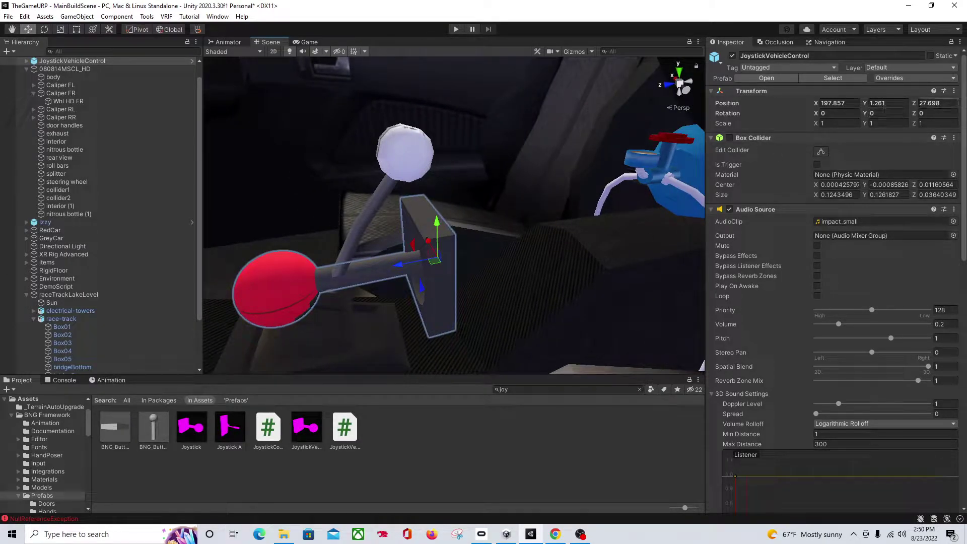
# Stand the joystick upright with an X rotation of -90 and reposition it to about X 197.789, Y 1.210, Z 27.820
pyautogui.click(832, 114)
pyautogui.write('-90')
pyautogui.moveTo(431, 230); pyautogui.dragTo(331, 343)
pyautogui.moveTo(338, 305); pyautogui.dragTo(265, 352, button='right')
pyautogui.moveTo(333, 275); pyautogui.dragTo(300, 280, button='middle')
pyautogui.press('f')
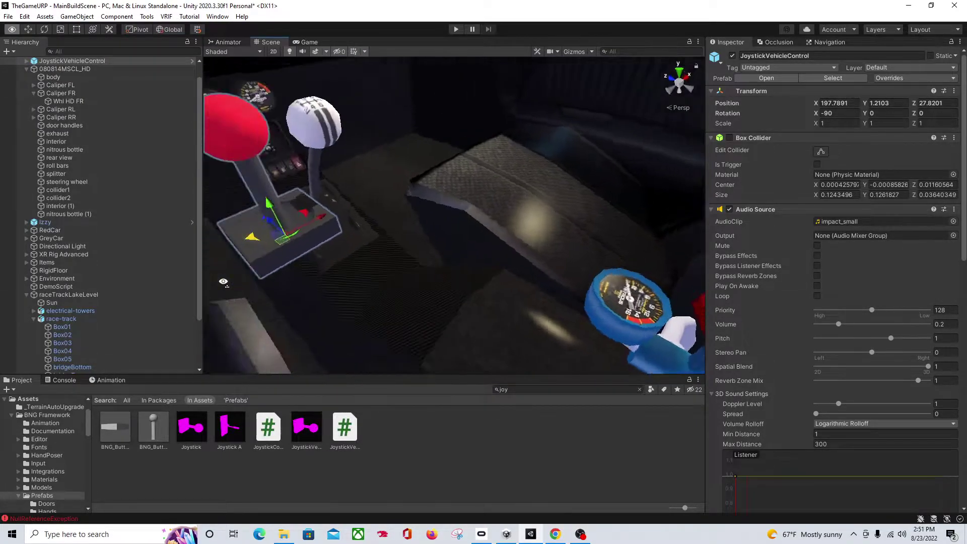
# Align the joystick base with the shifter plate at X 197.8529, Y 1.1737, Z 27.8332
pyautogui.moveTo(453, 204); pyautogui.dragTo(487, 206)
pyautogui.moveTo(482, 206); pyautogui.dragTo(388, 254, button='right')
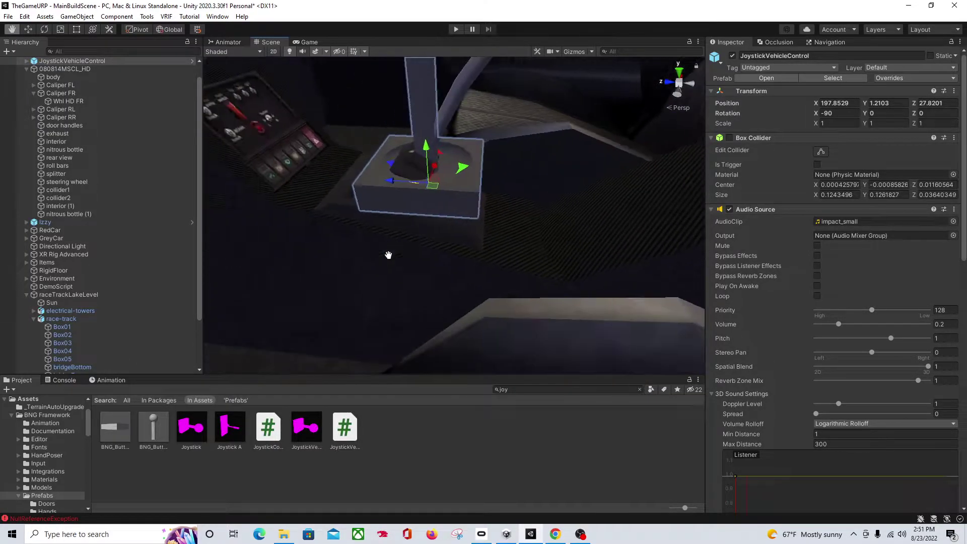
pyautogui.moveTo(429, 152); pyautogui.dragTo(428, 181)
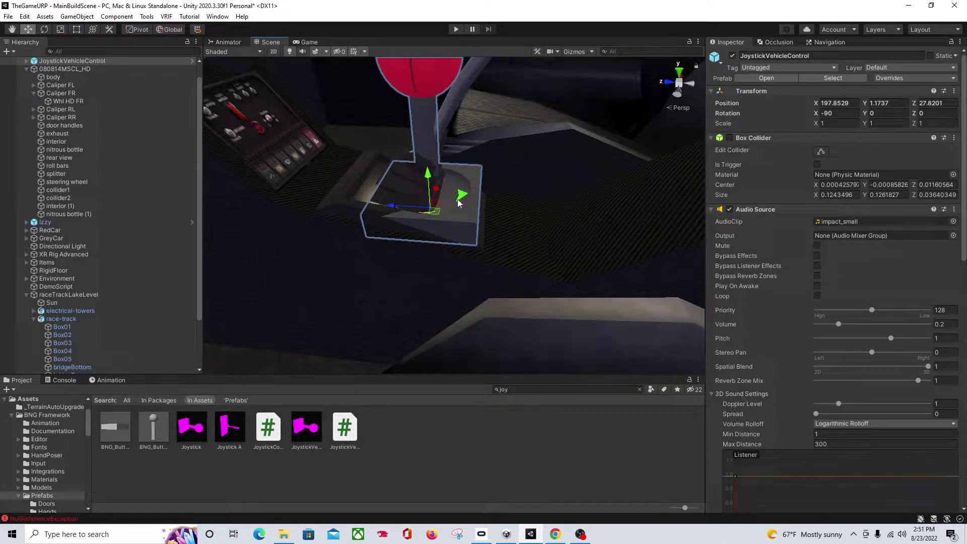
pyautogui.moveTo(395, 209); pyautogui.dragTo(384, 210)
pyautogui.scroll(-5, 383, 209)
pyautogui.scroll(5, 382, 209)
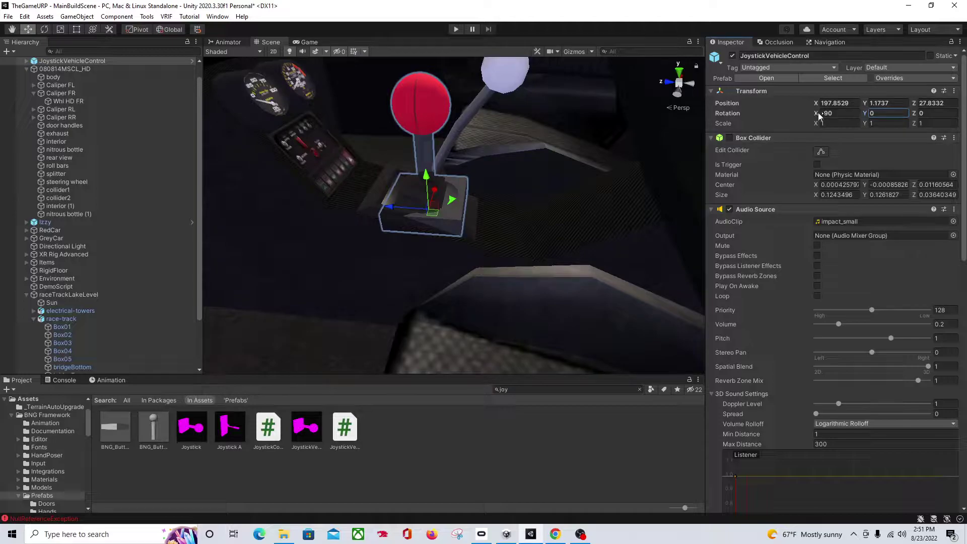
# Tilt the joystick to an X rotation of -119.23 and move it forward to Z 27.8636 to follow the console slope
pyautogui.moveTo(816, 115); pyautogui.dragTo(334, 122)
pyautogui.moveTo(387, 212); pyautogui.dragTo(373, 209)
pyautogui.moveTo(482, 156); pyautogui.dragTo(526, 149, button='right')
pyautogui.scroll(3, 527, 149)
pyautogui.scroll(-4, 460, 188)
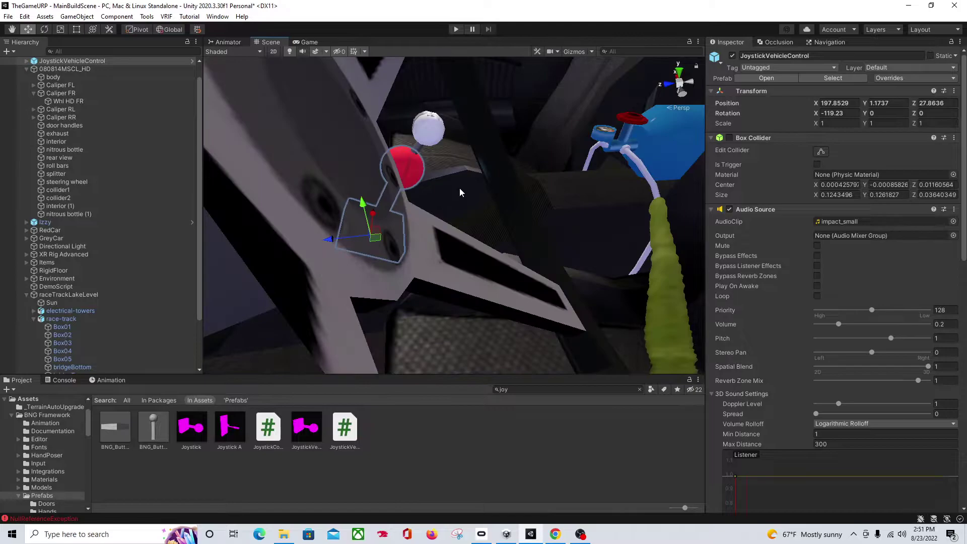
pyautogui.moveTo(459, 189); pyautogui.dragTo(464, 183, button='middle')
pyautogui.scroll(4, 463, 183)
pyautogui.scroll(-3, 464, 184)
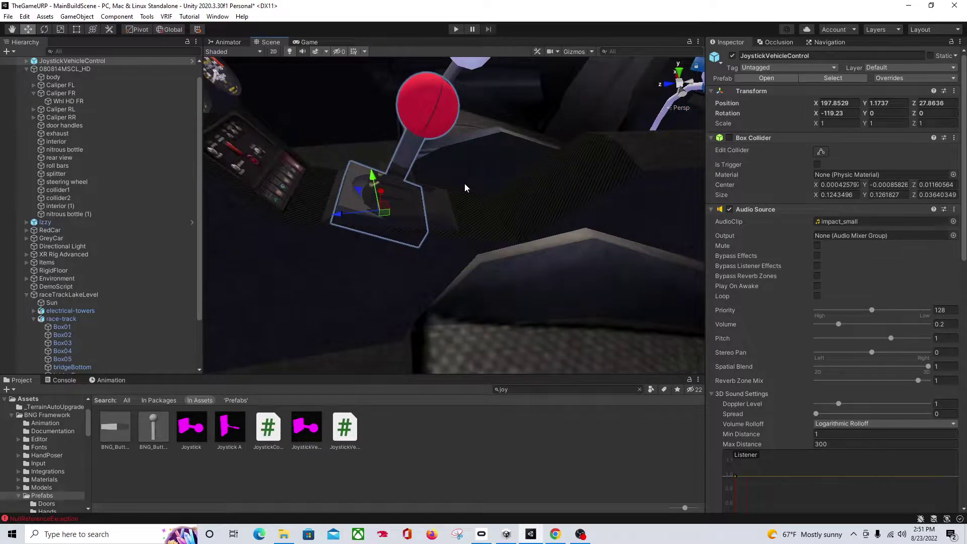
pyautogui.moveTo(463, 185); pyautogui.dragTo(487, 137, button='right')
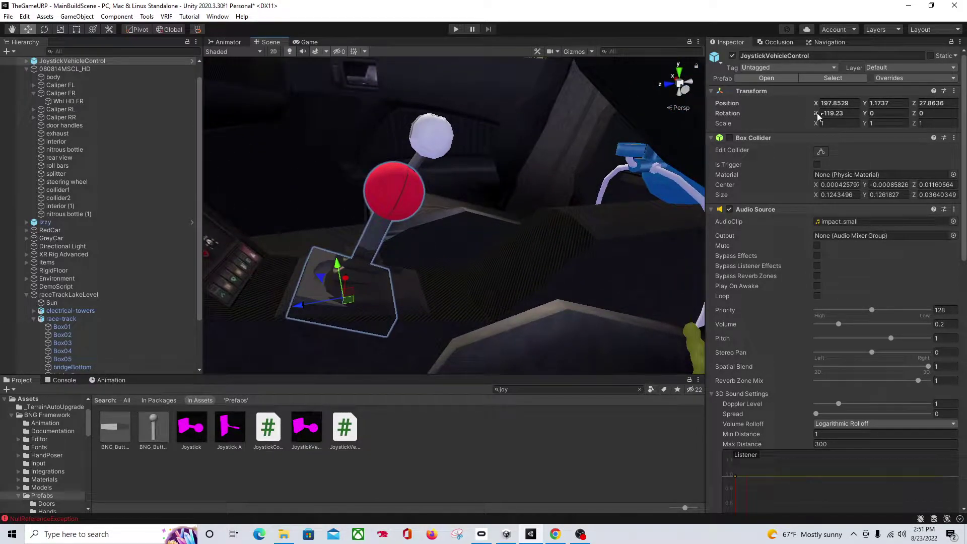
# Refine the joystick's X rotation to -120.7 and nudge it sideways to X 197.853 in line with the shifter
pyautogui.moveTo(818, 116); pyautogui.dragTo(818, 114)
pyautogui.moveTo(476, 230); pyautogui.dragTo(354, 312, button='right')
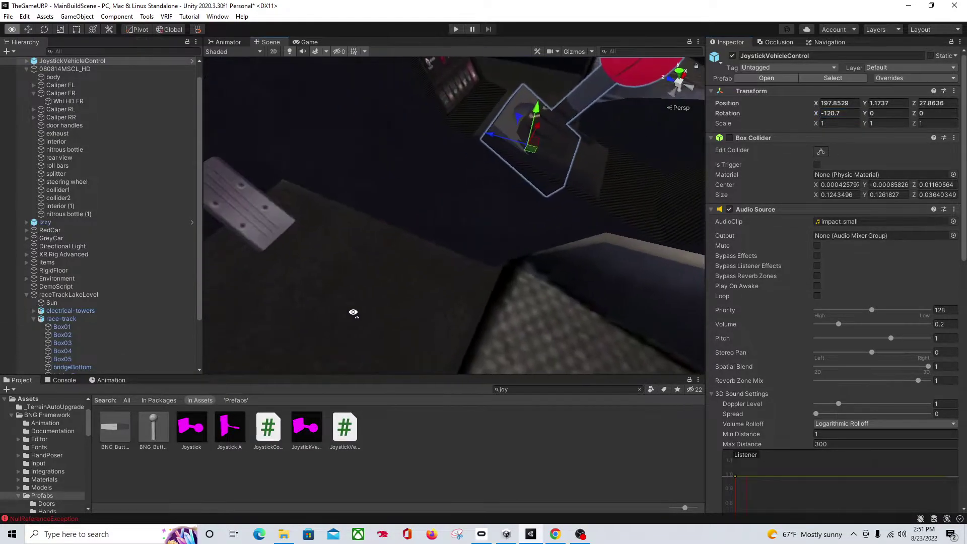
pyautogui.moveTo(363, 293); pyautogui.dragTo(337, 229, button='middle')
pyautogui.moveTo(337, 229); pyautogui.dragTo(247, 187, button='right')
pyautogui.scroll(4, 456, 183)
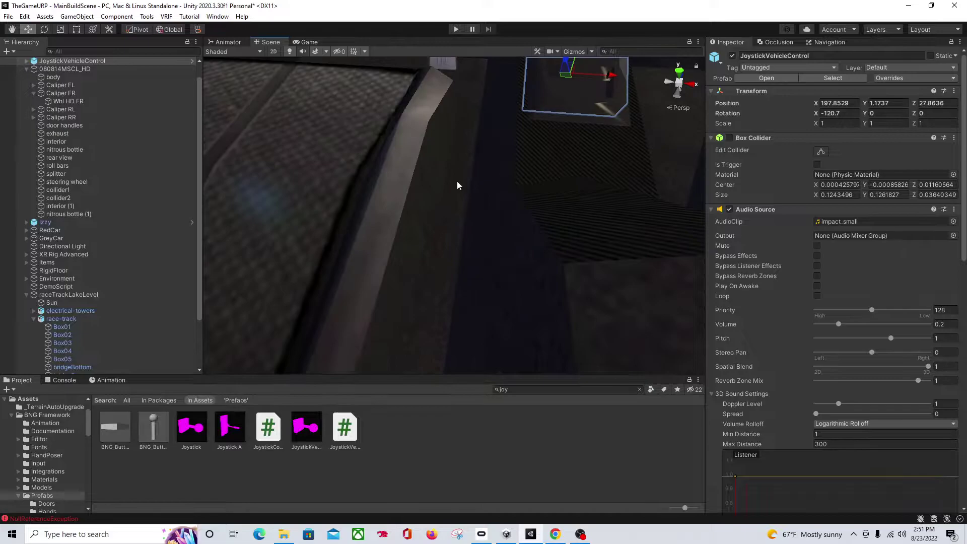
pyautogui.moveTo(467, 246); pyautogui.dragTo(476, 90, button='right')
pyautogui.moveTo(545, 280); pyautogui.dragTo(536, 280, button='middle')
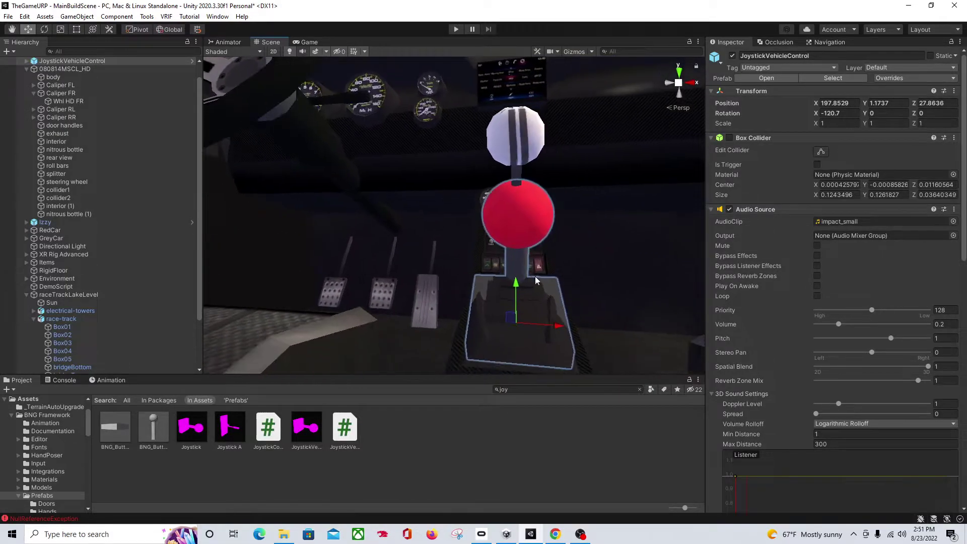
pyautogui.moveTo(562, 328); pyautogui.dragTo(563, 327)
# Scale the joystick to 1.5 on the X, Y and Z axes
pyautogui.moveTo(441, 300); pyautogui.dragTo(568, 300, button='right')
pyautogui.moveTo(568, 300); pyautogui.dragTo(598, 298, button='middle')
pyautogui.moveTo(525, 302); pyautogui.dragTo(601, 293, button='right')
pyautogui.press('f')
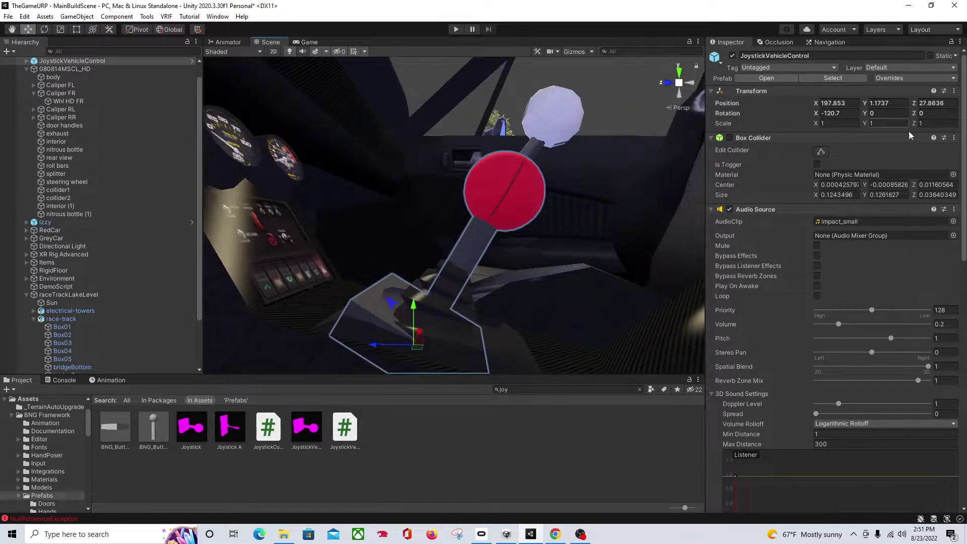
pyautogui.write('1.5')
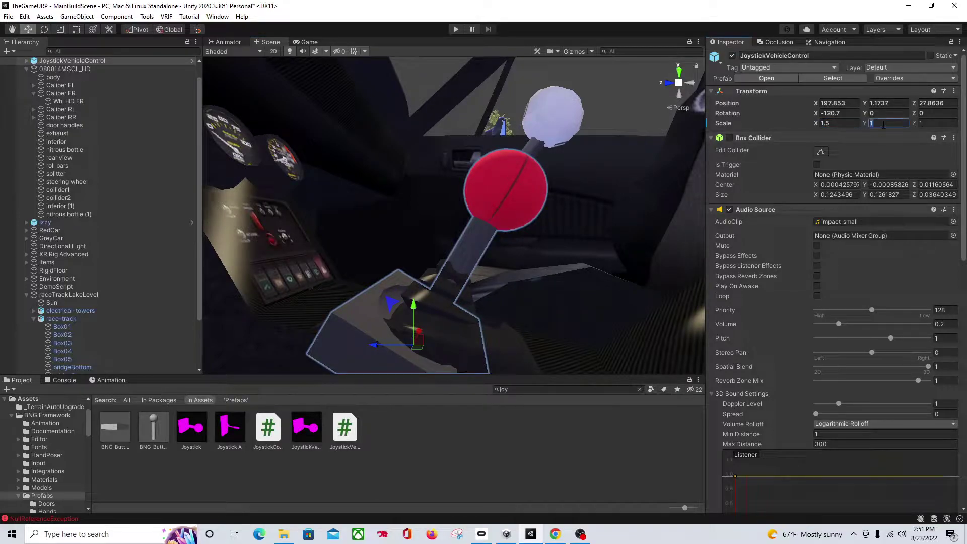
pyautogui.write('1.5')
pyautogui.click(927, 122)
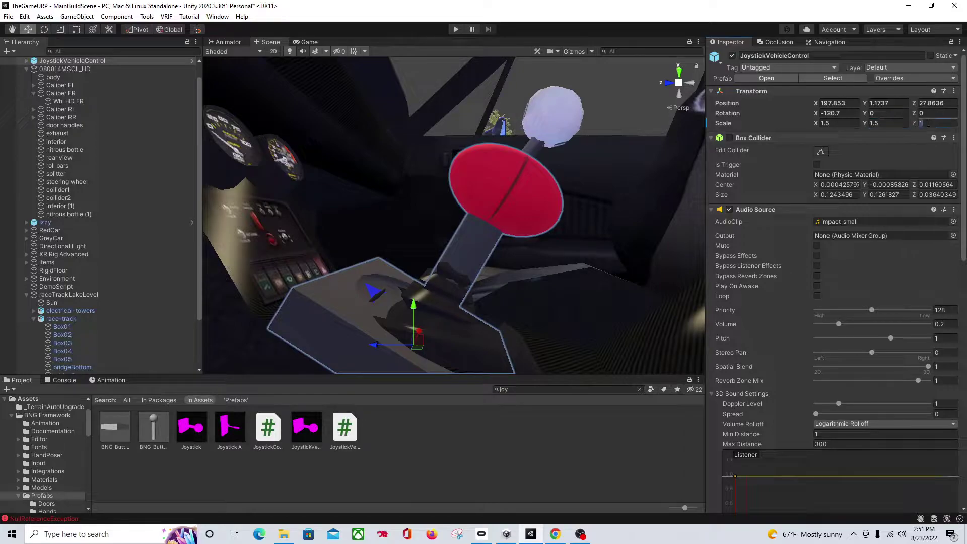
pyautogui.write('1.5')
# Raise the enlarged joystick slightly to Y 1.1801 over the shifter plate
pyautogui.moveTo(682, 163); pyautogui.dragTo(653, 198, button='right')
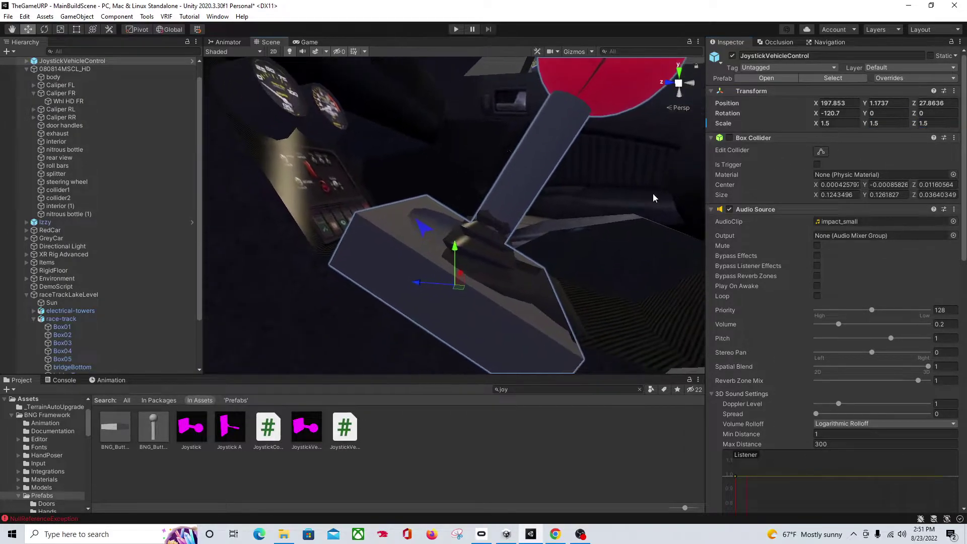
pyautogui.moveTo(448, 255)
pyautogui.mouseDown()
pyautogui.moveTo(451, 307)
pyautogui.moveTo(449, 249)
pyautogui.moveTo(439, 246)
pyautogui.mouseUp()
pyautogui.moveTo(475, 236); pyautogui.dragTo(554, 247, button='middle')
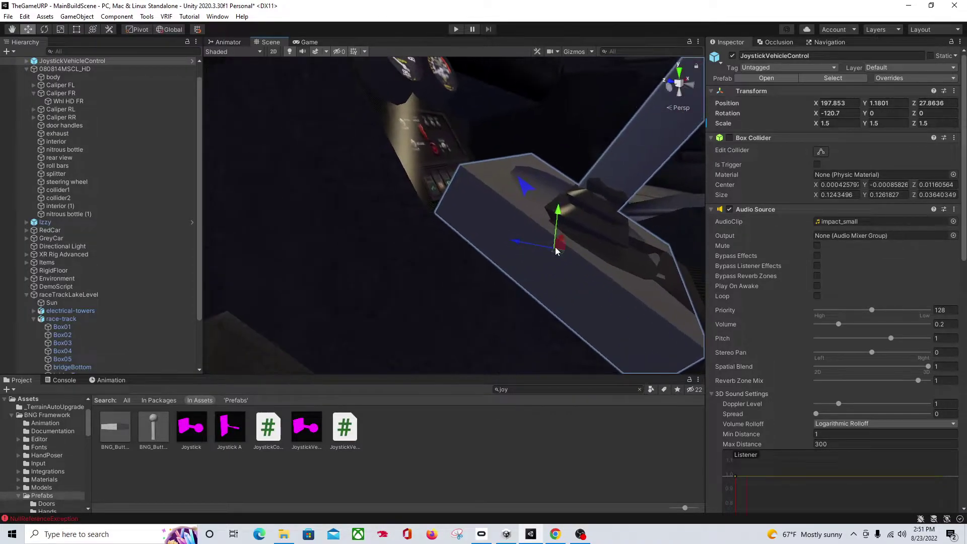
# Select the joystick's red HandleGFX sphere and deactivate it to expose the car's own shift knob
pyautogui.scroll(-4, 559, 242)
pyautogui.moveTo(572, 222); pyautogui.dragTo(528, 224, button='right')
pyautogui.moveTo(529, 224)
pyautogui.mouseDown(button='middle')
pyautogui.moveTo(551, 233)
pyautogui.moveTo(529, 235)
pyautogui.mouseUp(button='middle')
pyautogui.moveTo(528, 236); pyautogui.dragTo(410, 270, button='right')
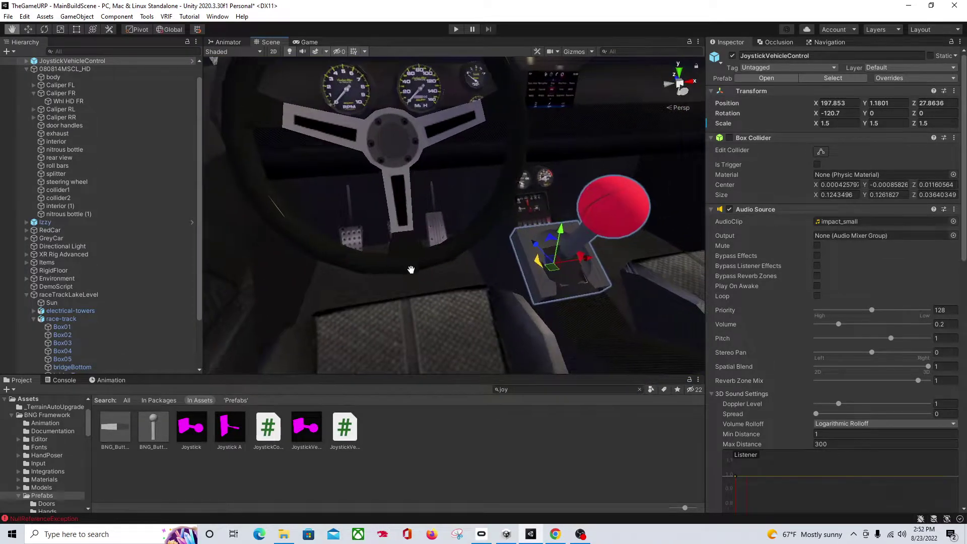
pyautogui.scroll(-1, 409, 270)
pyautogui.moveTo(410, 270); pyautogui.dragTo(400, 268, button='middle')
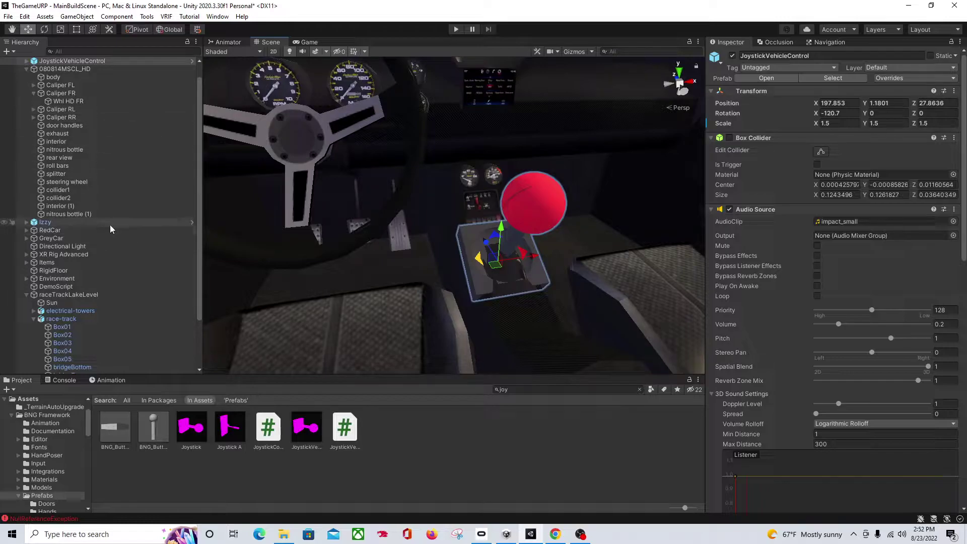
pyautogui.click(523, 201)
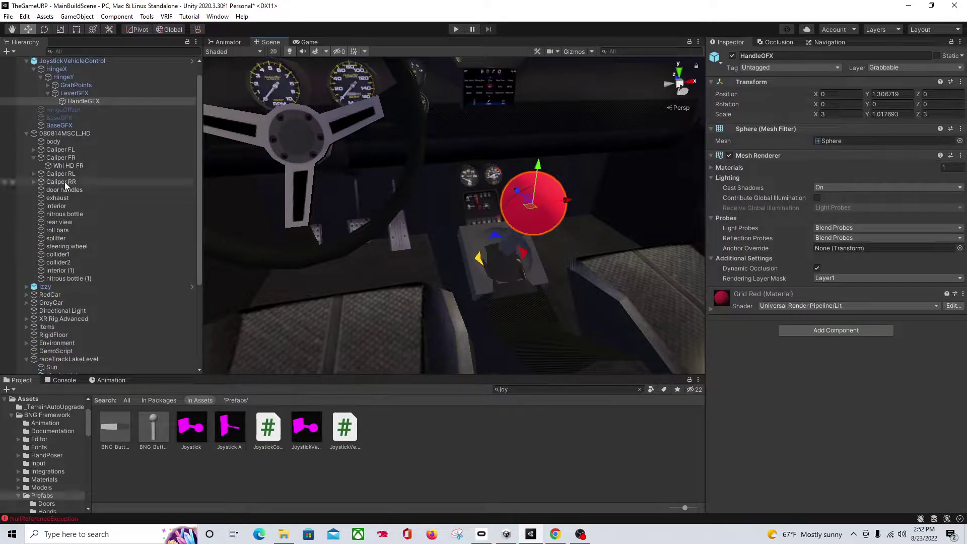
pyautogui.click(733, 56)
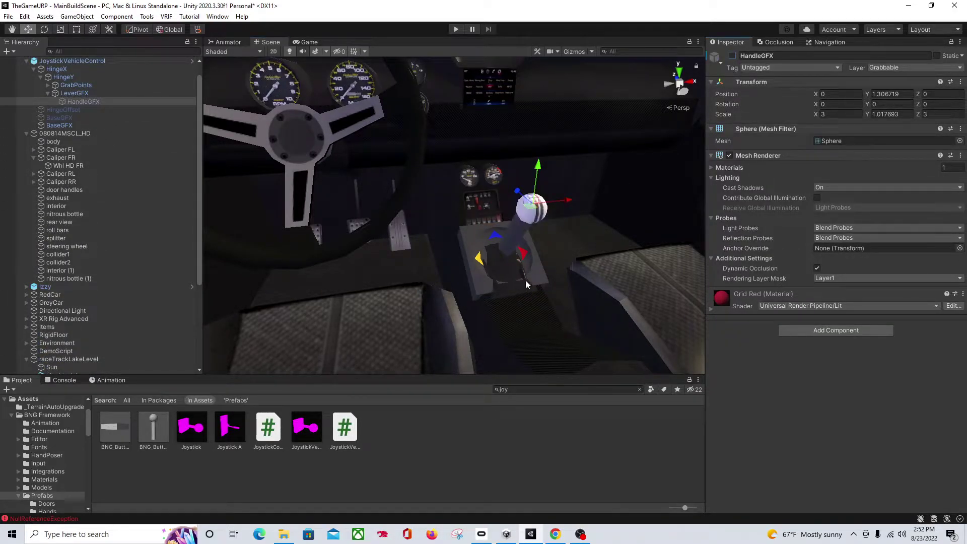
pyautogui.moveTo(525, 279); pyautogui.dragTo(492, 196, button='right')
pyautogui.moveTo(476, 168); pyautogui.dragTo(476, 170)
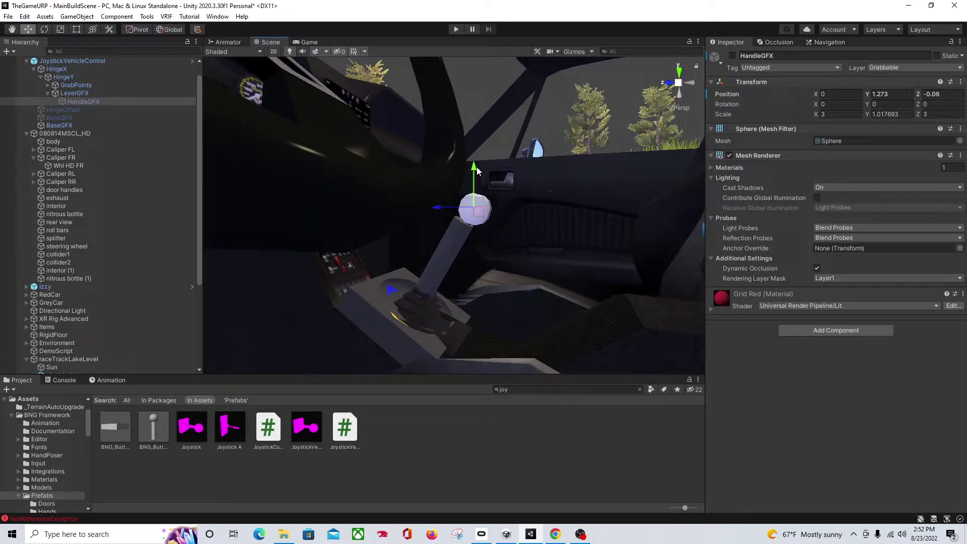
pyautogui.hotkey('ctrl', 'z')
# Reposition the whole JoystickVehicleControl to Y 1.1754 and Z 27.8583 so its lever lines up with the shift knob
pyautogui.click(368, 311)
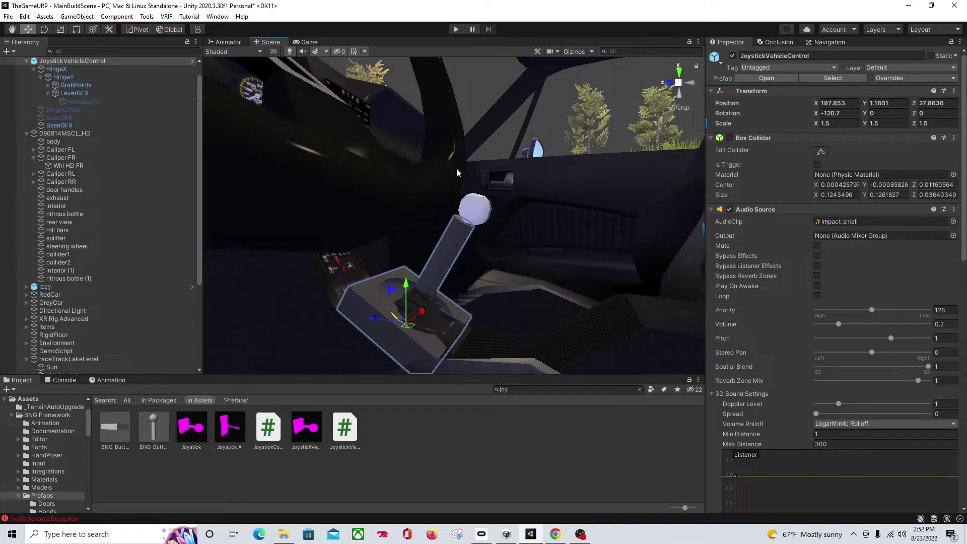
pyautogui.moveTo(407, 288); pyautogui.dragTo(407, 291)
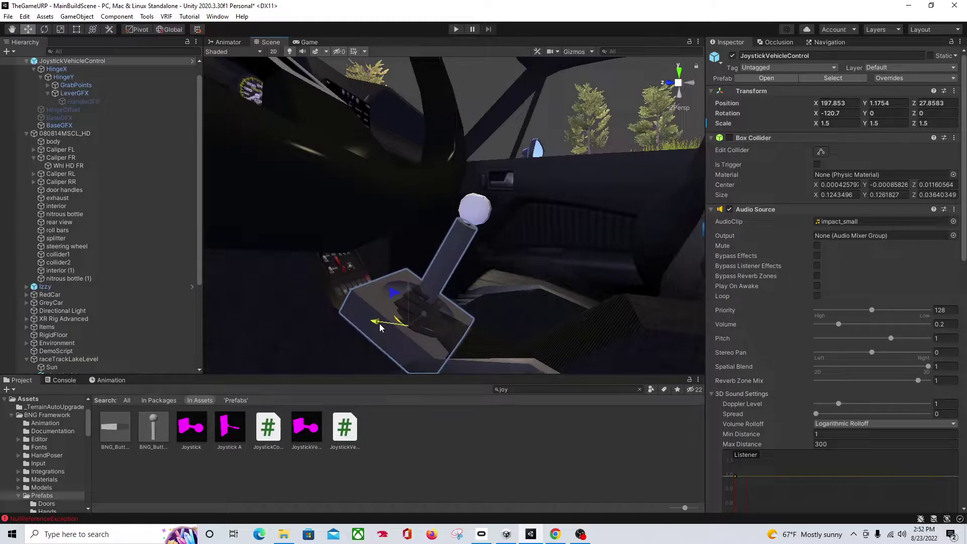
pyautogui.keyDown('alt'); pyautogui.moveTo(380, 325); pyautogui.dragTo(343, 292); pyautogui.keyUp('alt')
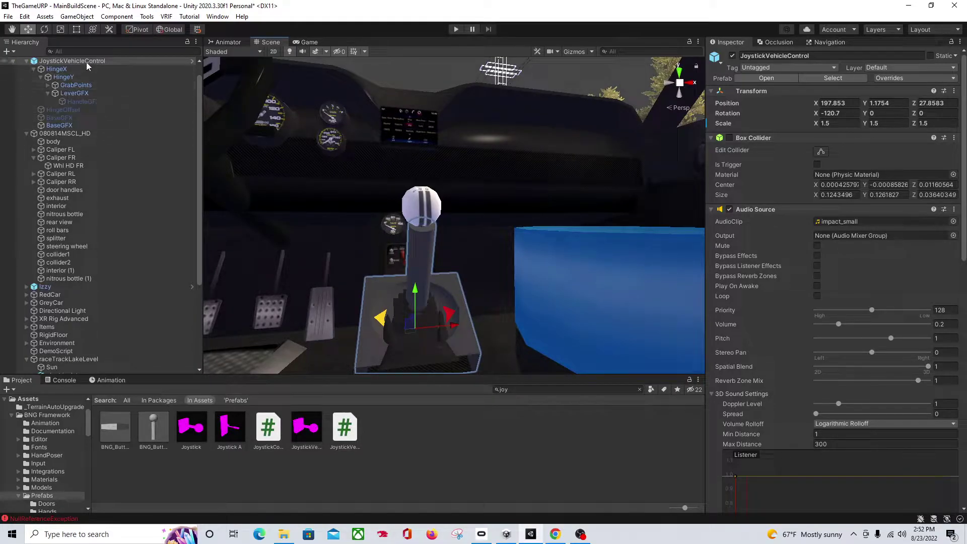
# Parent the car's own shift lever mesh, interior (1), under HingeY of the JoystickVehicleControl
pyautogui.click(433, 207)
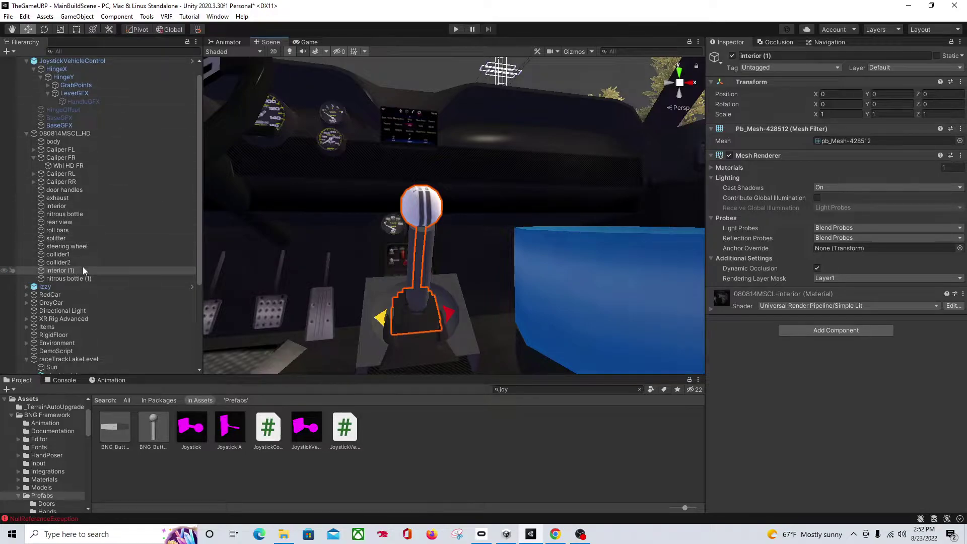
pyautogui.moveTo(80, 272); pyautogui.dragTo(70, 79)
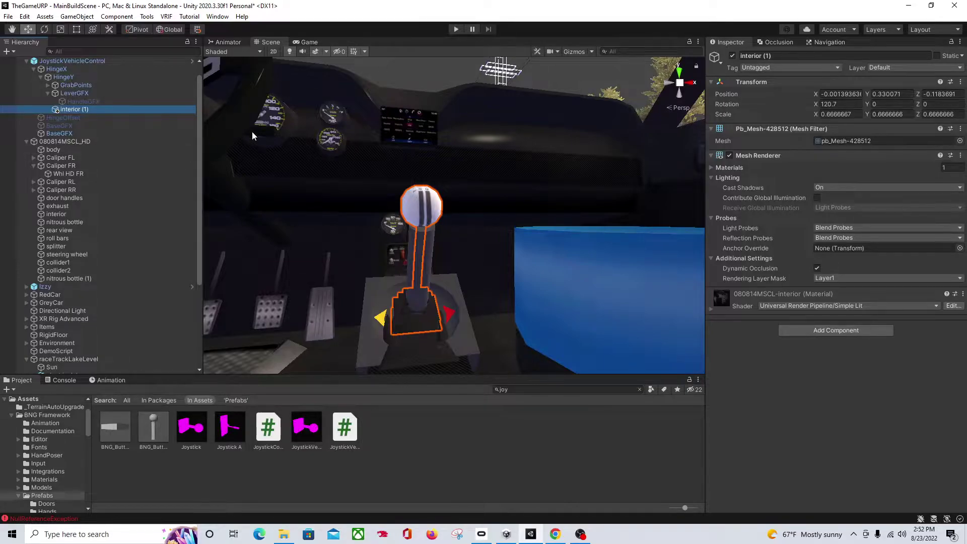
pyautogui.moveTo(253, 132); pyautogui.dragTo(301, 198, button='right')
pyautogui.moveTo(290, 194); pyautogui.dragTo(311, 198, button='middle')
pyautogui.moveTo(310, 198); pyautogui.dragTo(421, 202, button='right')
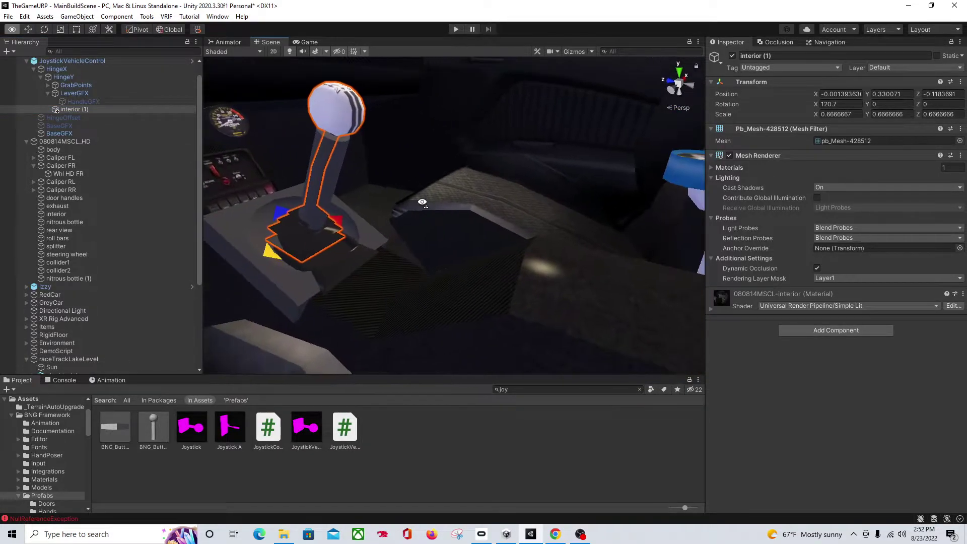
# Turn off the Mesh Renderers of the joystick's LeverGFX and BaseGFX so only the car's own shifter shows
pyautogui.click(87, 94)
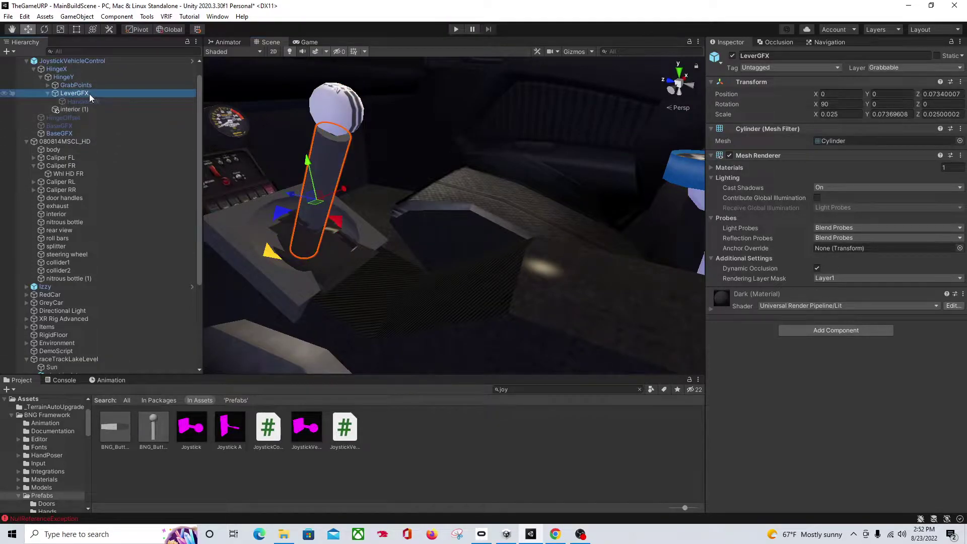
pyautogui.click(729, 155)
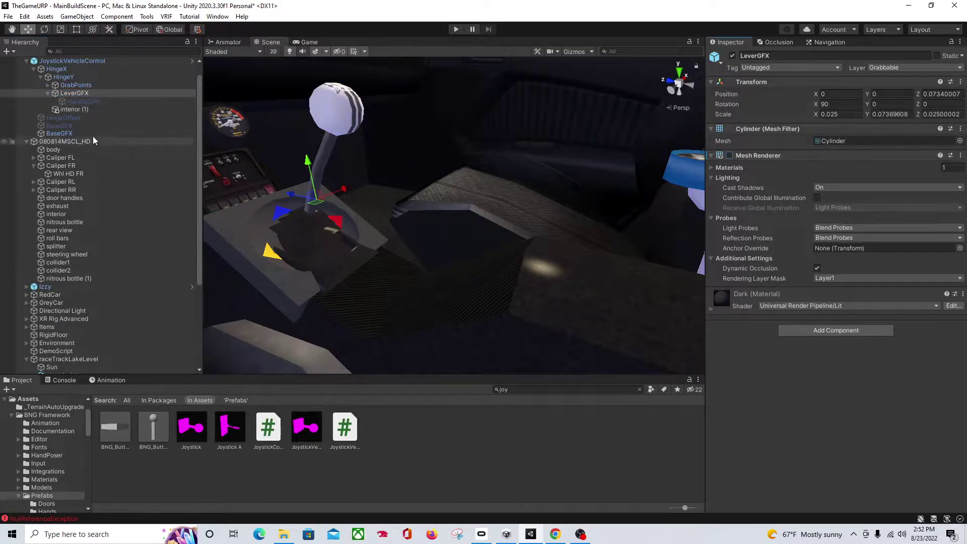
pyautogui.click(48, 85)
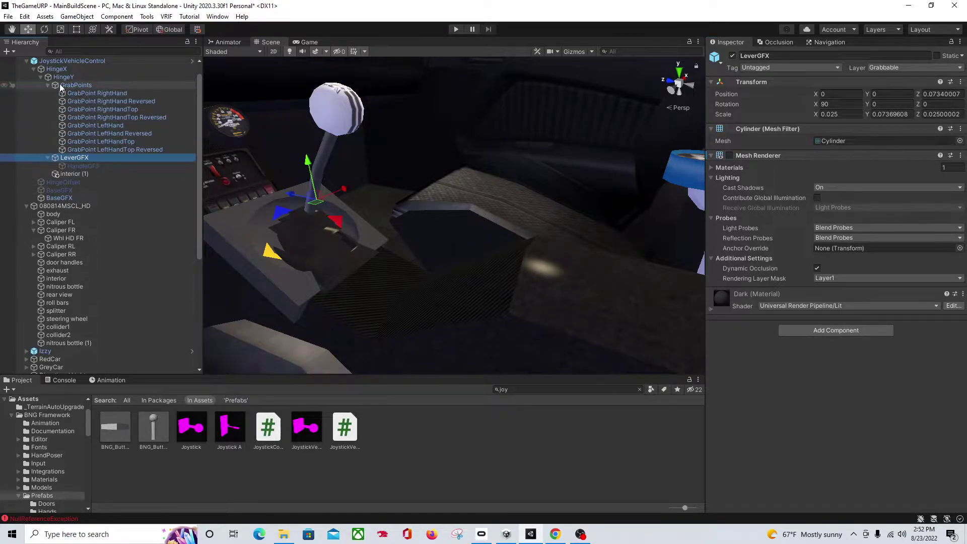
pyautogui.click(47, 85)
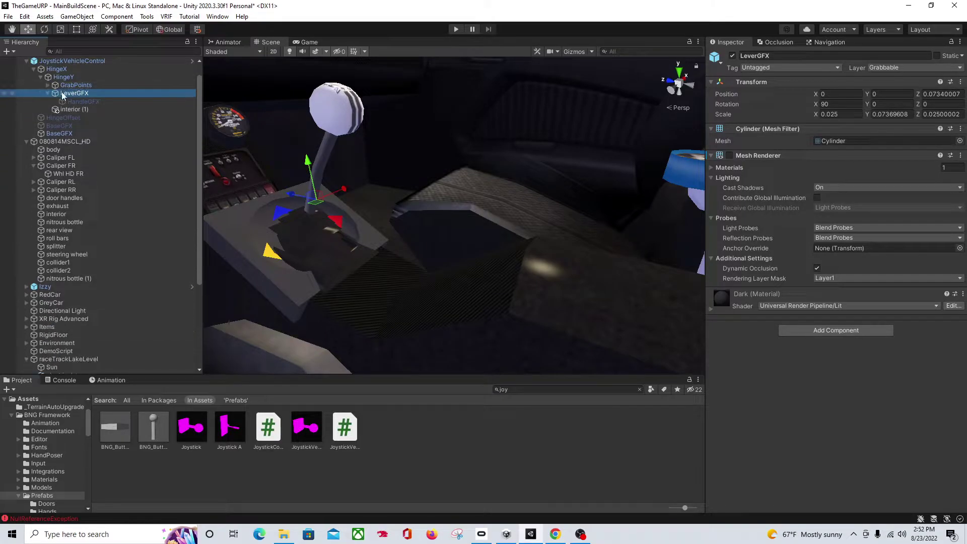
pyautogui.click(50, 133)
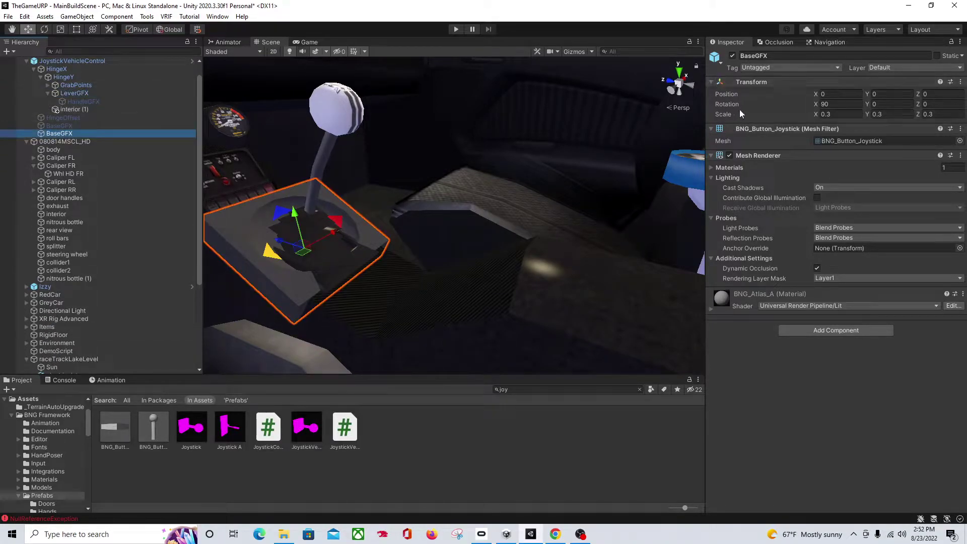
pyautogui.click(730, 155)
# Inspect the nitrous bottle's red valve behind the seats and search the project assets for "knob"
pyautogui.keyDown('alt'); pyautogui.moveTo(470, 217); pyautogui.dragTo(447, 218); pyautogui.keyUp('alt')
pyautogui.moveTo(448, 218); pyautogui.dragTo(451, 220, button='right')
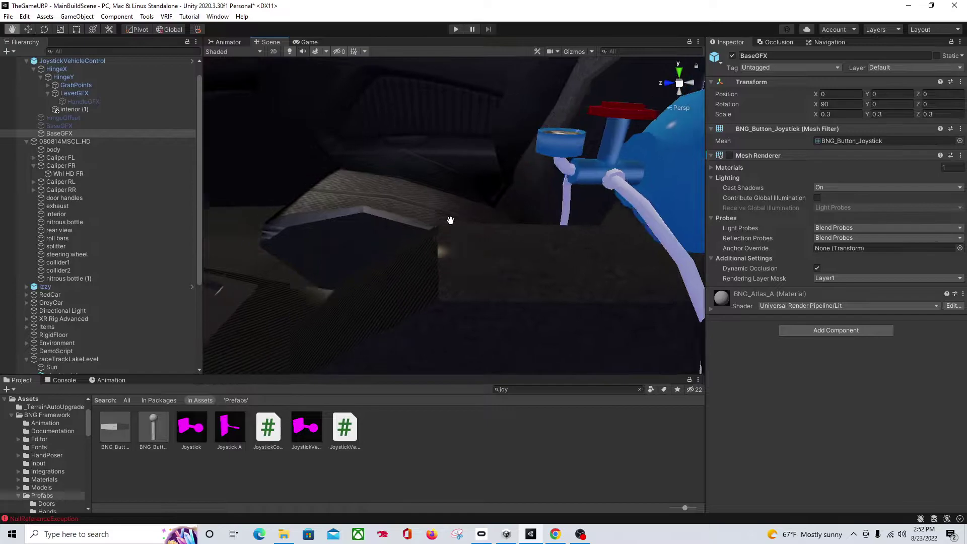
pyautogui.moveTo(452, 220)
pyautogui.mouseDown(button='middle')
pyautogui.moveTo(475, 215)
pyautogui.moveTo(464, 225)
pyautogui.mouseUp(button='middle')
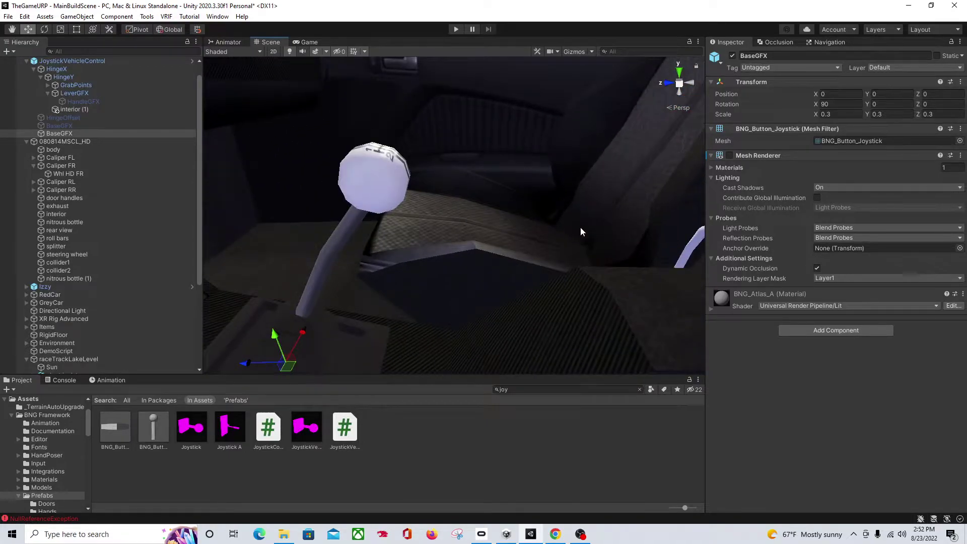
pyautogui.moveTo(580, 228); pyautogui.dragTo(636, 221, button='right')
pyautogui.moveTo(635, 221); pyautogui.dragTo(624, 220, button='middle')
pyautogui.scroll(5, 606, 220)
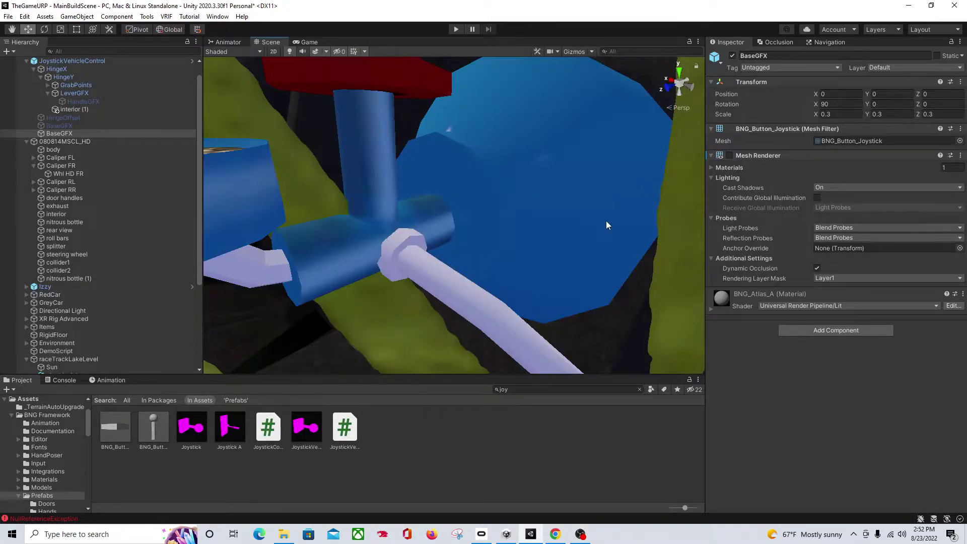
pyautogui.moveTo(485, 223); pyautogui.dragTo(488, 217, button='middle')
pyautogui.scroll(-5, 488, 217)
pyautogui.moveTo(500, 185); pyautogui.dragTo(502, 190, button='middle')
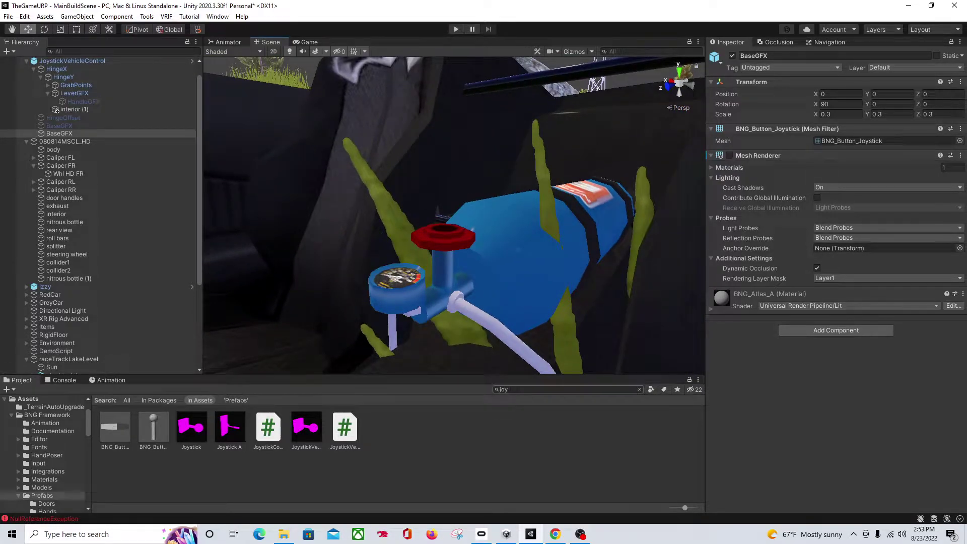
pyautogui.write('g')
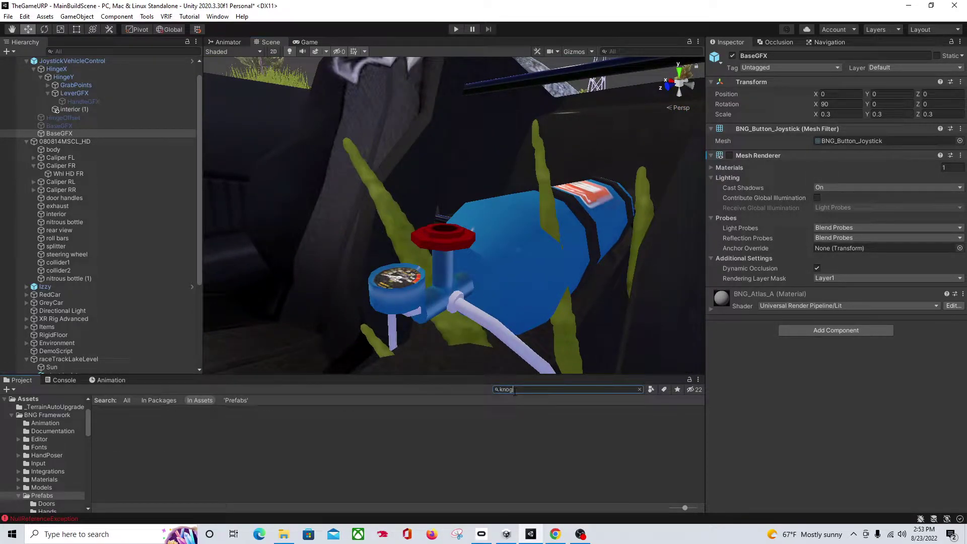
pyautogui.press('BackSpace')
pyautogui.write('b')
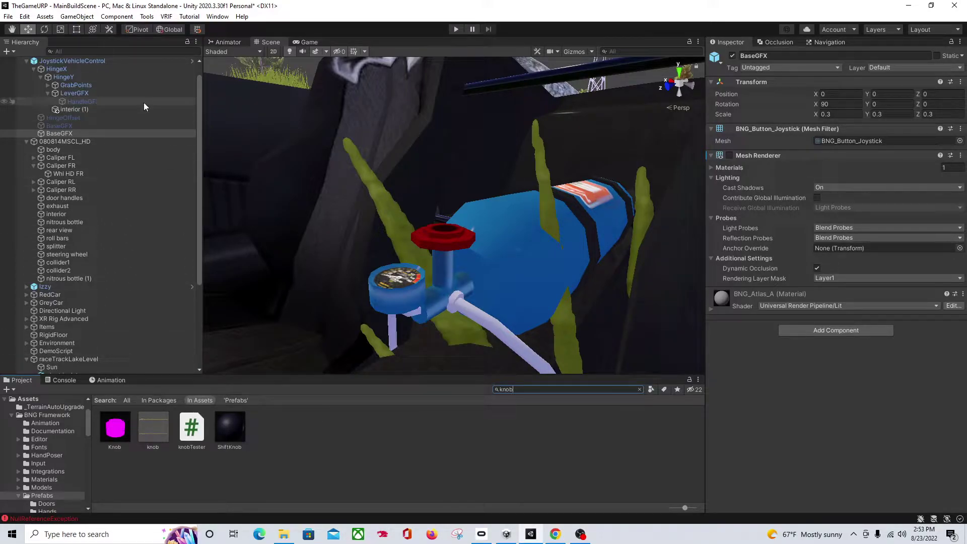
# Make JoystickVehicleControl a child of 080814MSCL_HD and place the Knob prefab in the scene near the nitrous bottle
pyautogui.moveTo(84, 59); pyautogui.dragTo(81, 142)
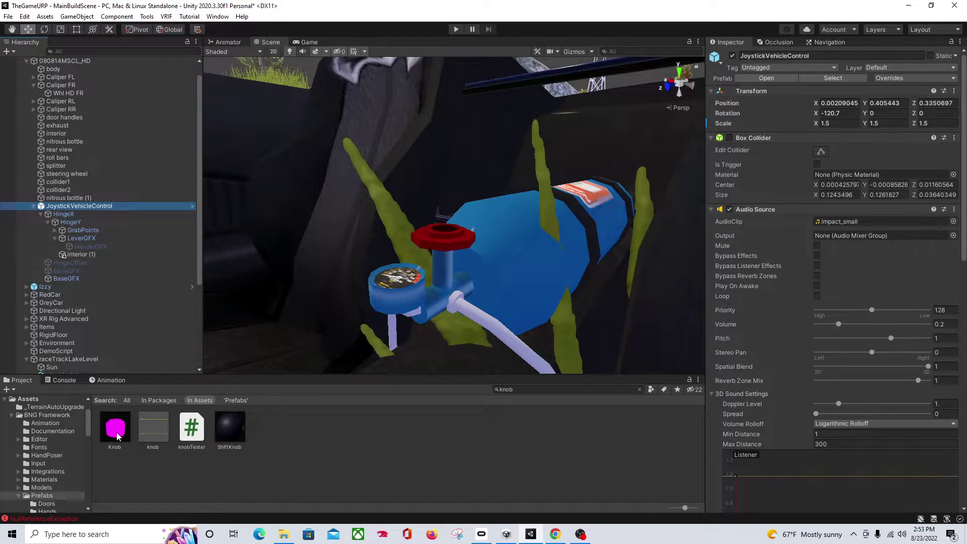
pyautogui.moveTo(117, 436); pyautogui.dragTo(402, 366)
pyautogui.scroll(-3, 438, 331)
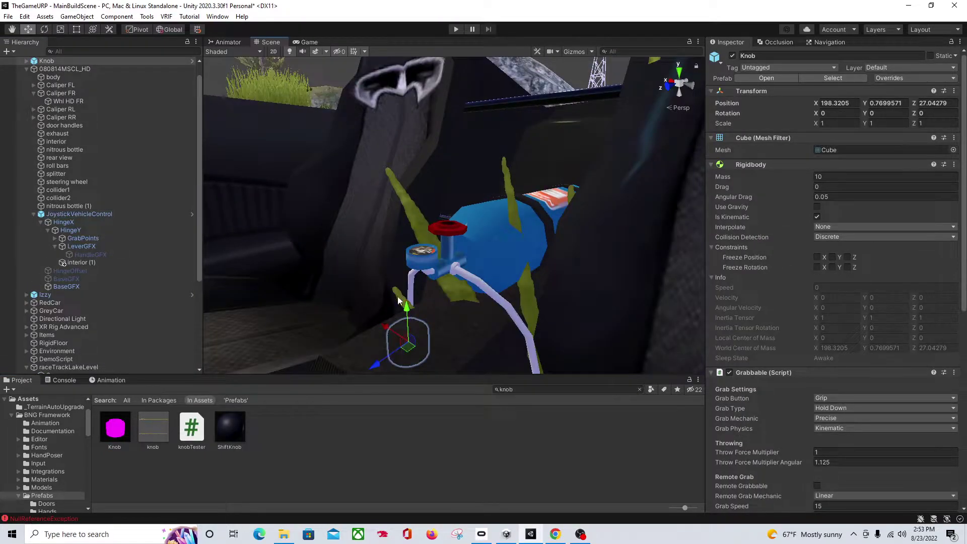
# Raise the Knob to Y 1.3099 and bring it to the nitrous bottle's valve at X 197.8913, Z 27.2995
pyautogui.moveTo(400, 302); pyautogui.dragTo(331, 337)
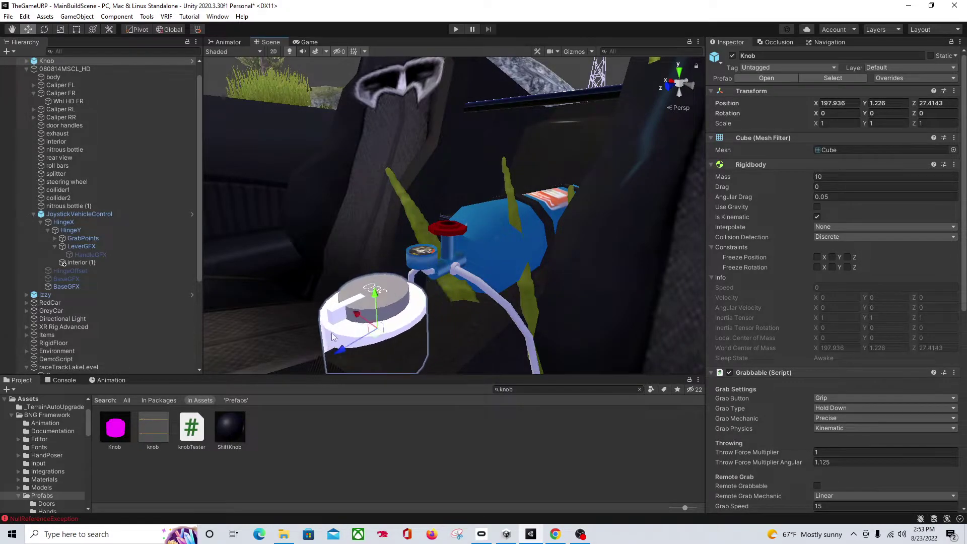
pyautogui.click(373, 297)
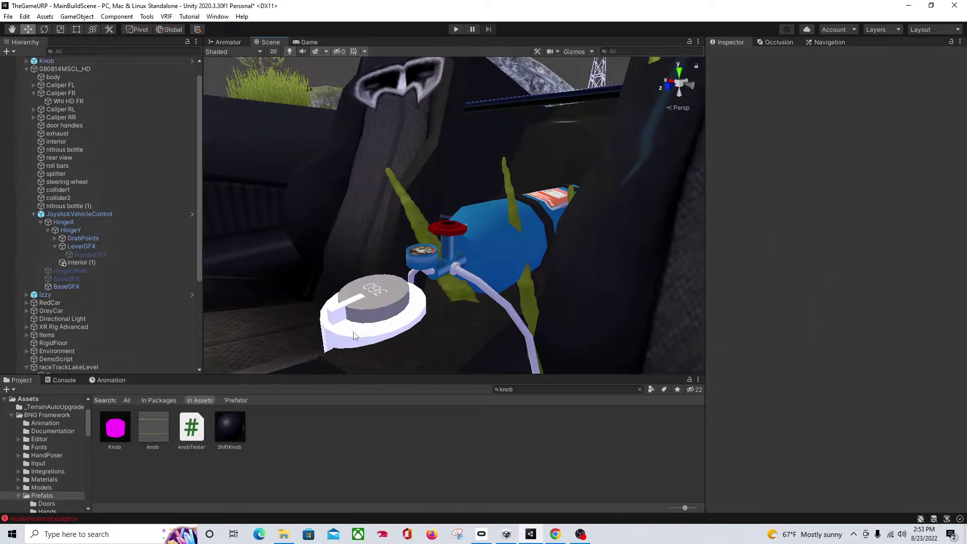
pyautogui.click(99, 61)
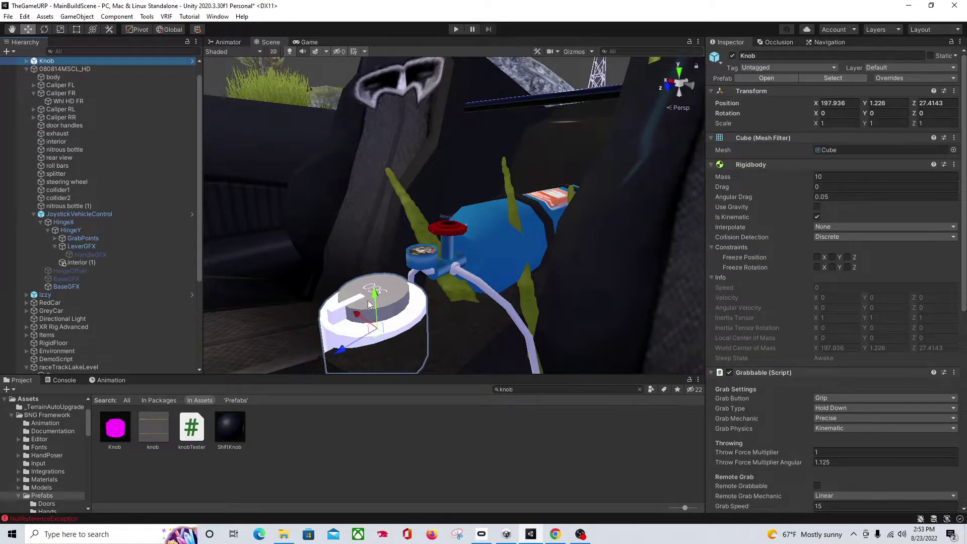
pyautogui.moveTo(369, 304); pyautogui.dragTo(397, 296)
pyautogui.moveTo(403, 254); pyautogui.dragTo(503, 241)
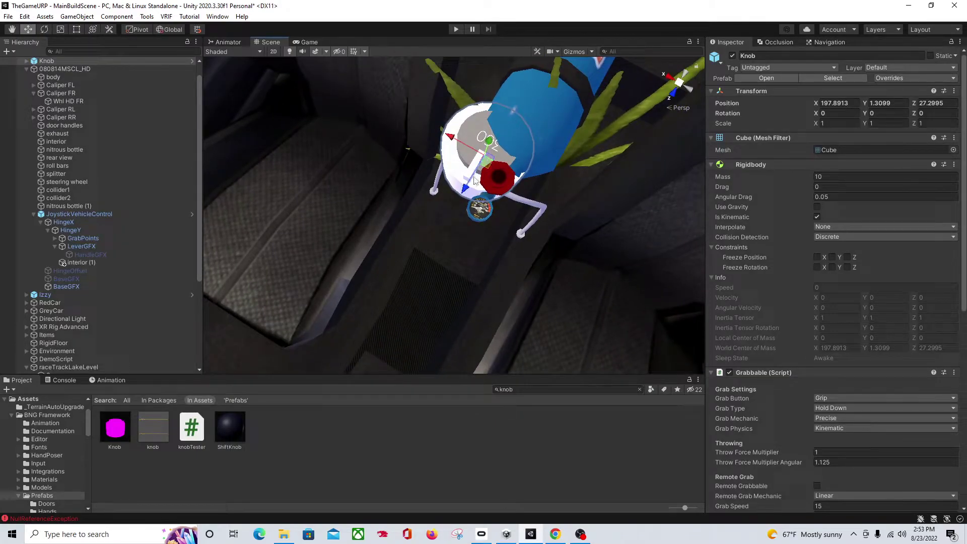
# Align the Knob with the bottle's red valve from above at X 197.8465, Z 27.3377
pyautogui.moveTo(464, 190); pyautogui.dragTo(447, 180)
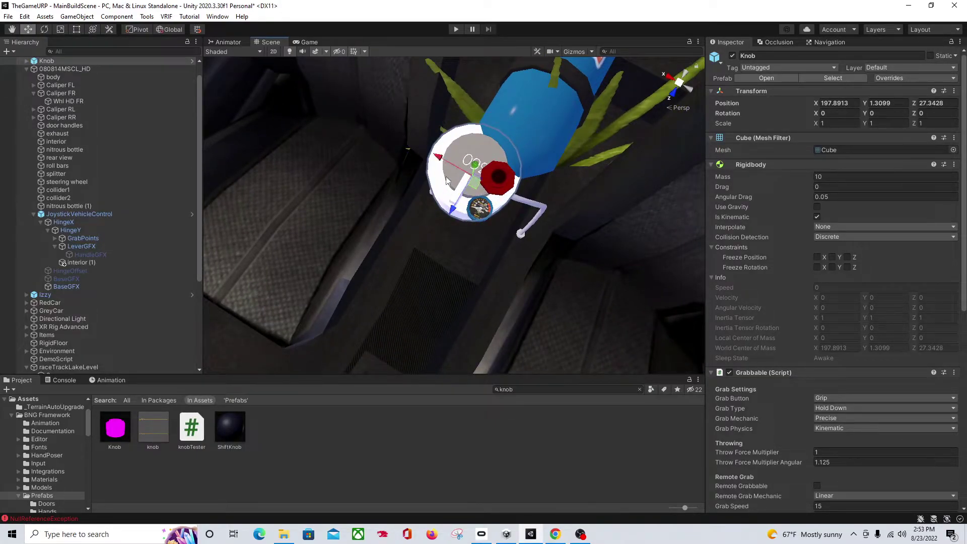
pyautogui.moveTo(449, 162); pyautogui.dragTo(464, 167)
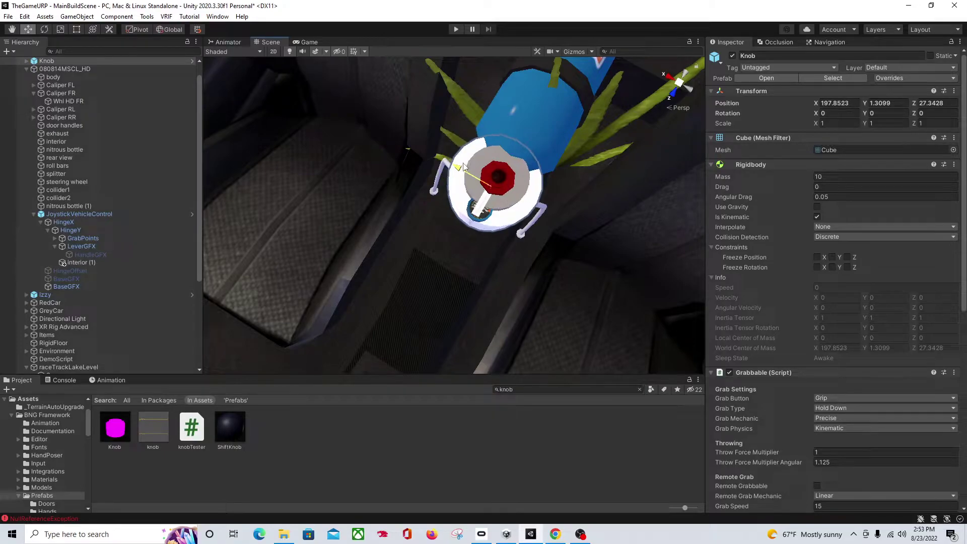
pyautogui.moveTo(474, 225); pyautogui.dragTo(481, 216)
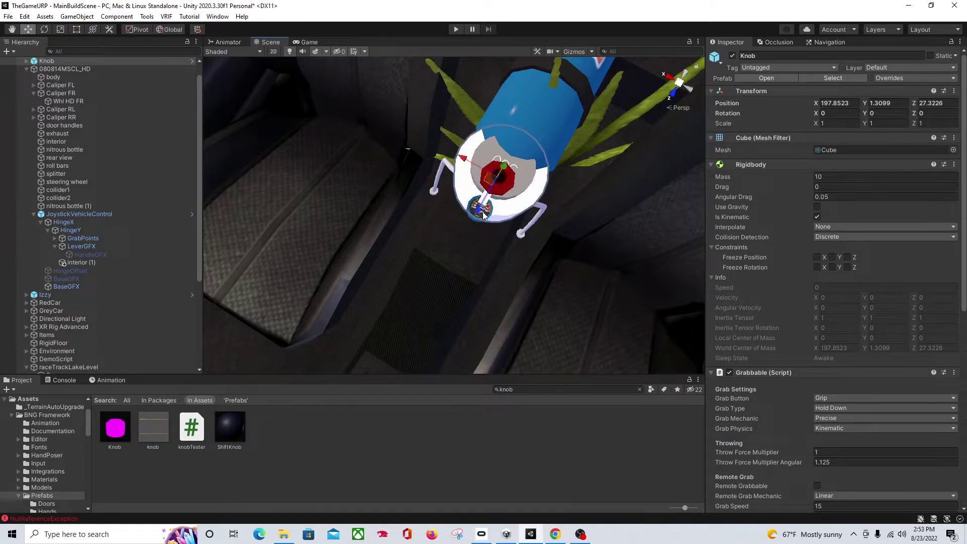
pyautogui.keyDown('alt'); pyautogui.moveTo(472, 248); pyautogui.dragTo(536, 223); pyautogui.keyUp('alt')
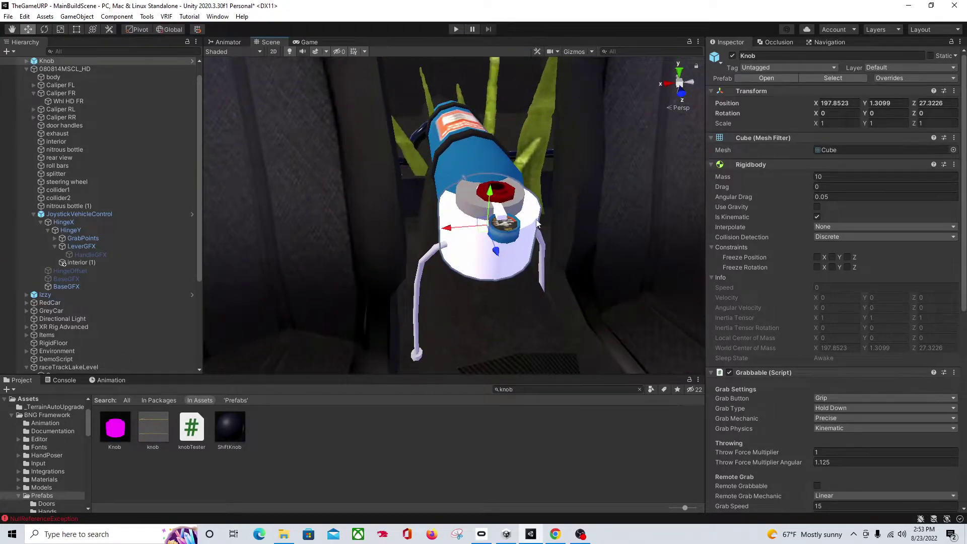
pyautogui.moveTo(499, 250); pyautogui.dragTo(502, 255)
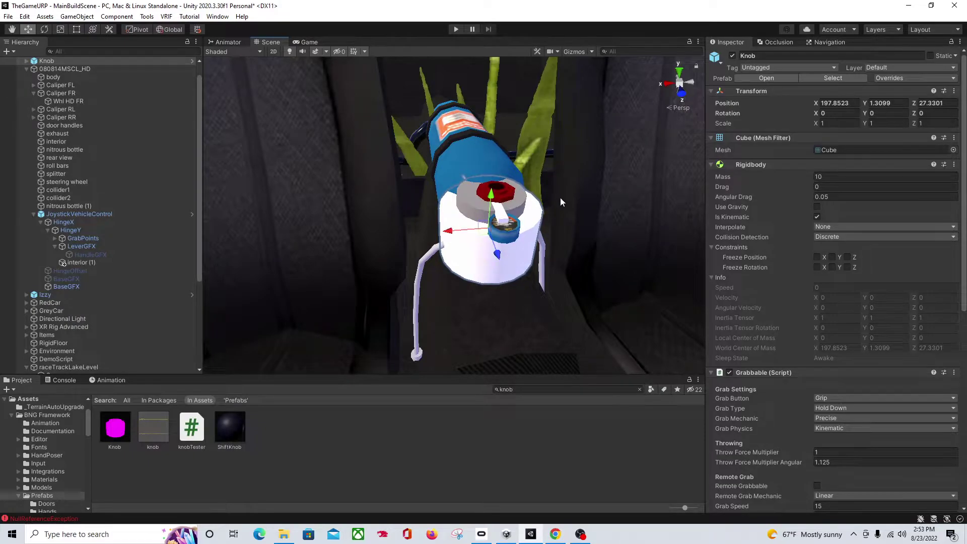
pyautogui.moveTo(564, 151); pyautogui.dragTo(561, 198, button='middle')
pyautogui.moveTo(444, 275); pyautogui.dragTo(448, 277)
pyautogui.moveTo(610, 126); pyautogui.dragTo(604, 177, button='middle')
pyautogui.moveTo(604, 177); pyautogui.dragTo(545, 237, button='right')
pyautogui.moveTo(479, 250); pyautogui.dragTo(480, 252)
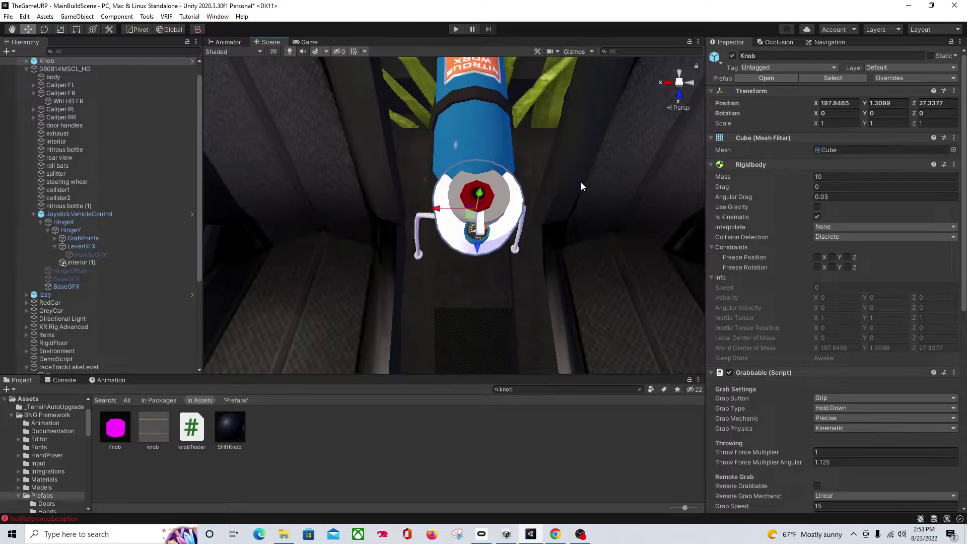
# Scale the Knob uniformly down to 0.54107 and shift it to Z 27.3281
pyautogui.press('r')
pyautogui.moveTo(476, 208); pyautogui.dragTo(479, 241)
pyautogui.press('w')
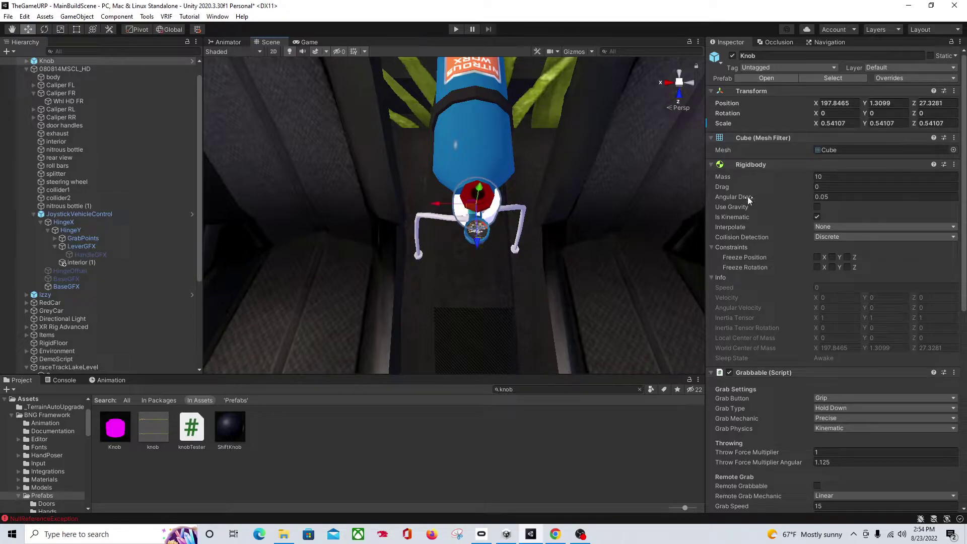
# Raise the scaled Knob to Y 1.3545 so its top sits level with the red valve handle
pyautogui.moveTo(476, 302); pyautogui.dragTo(534, 53, button='right')
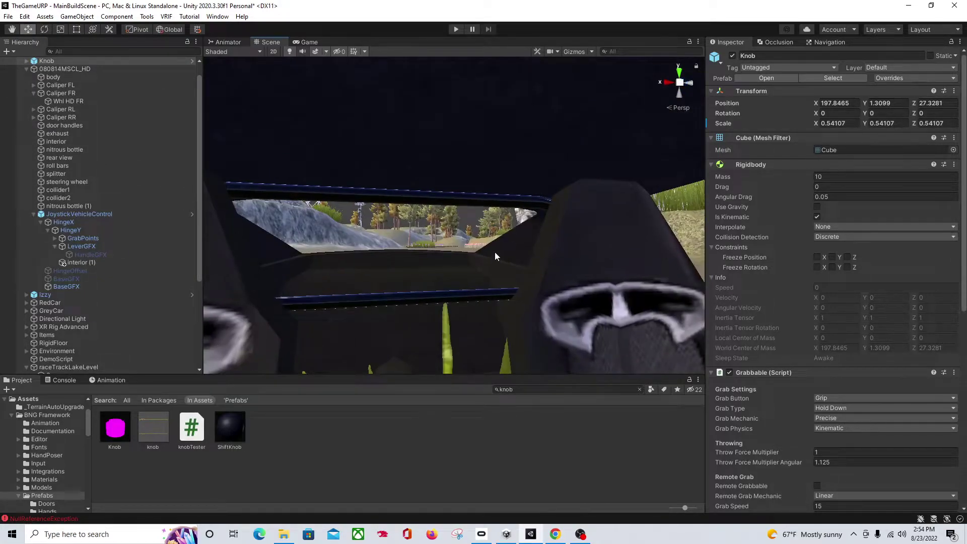
pyautogui.moveTo(494, 253); pyautogui.dragTo(494, 217, button='middle')
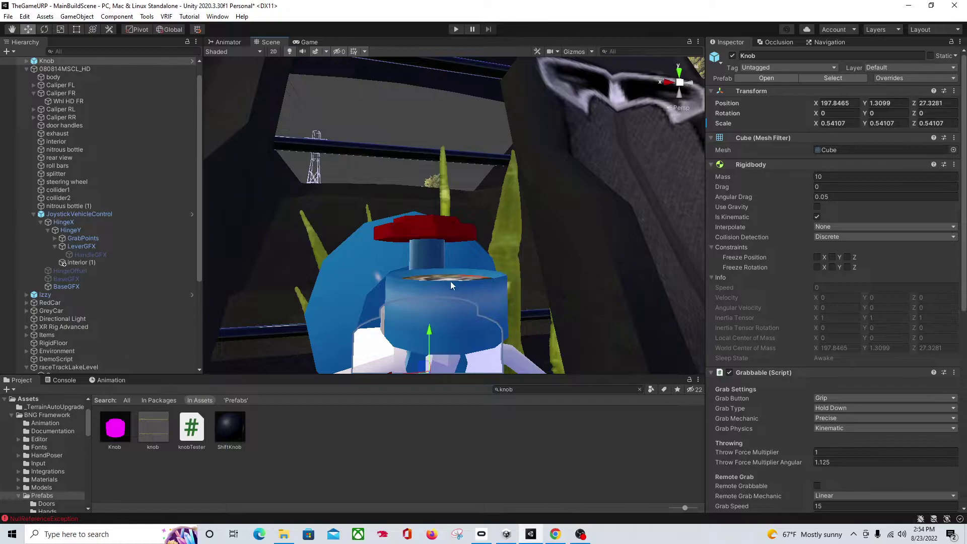
pyautogui.moveTo(429, 344); pyautogui.dragTo(430, 253)
pyautogui.moveTo(431, 256); pyautogui.dragTo(479, 129, button='middle')
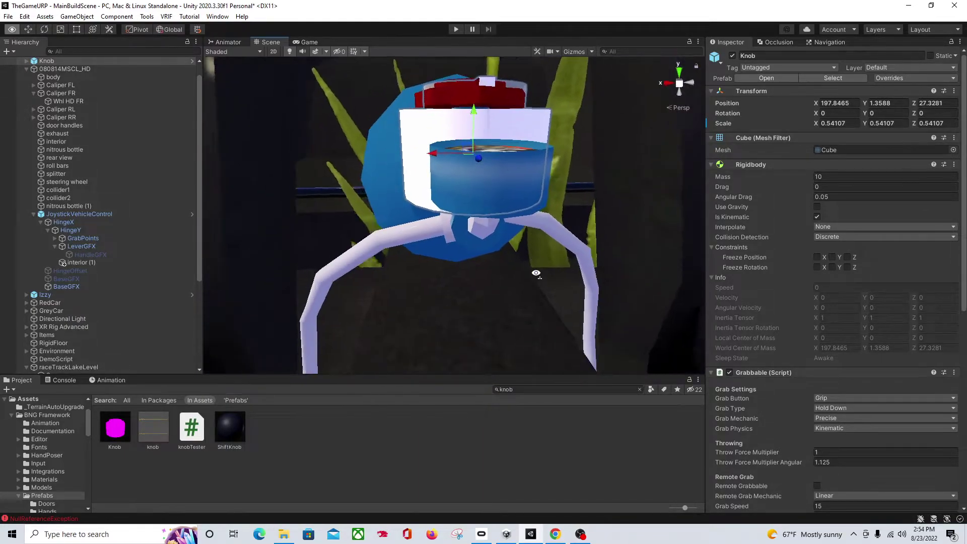
pyautogui.keyDown('alt'); pyautogui.moveTo(503, 151); pyautogui.dragTo(550, 265); pyautogui.keyUp('alt')
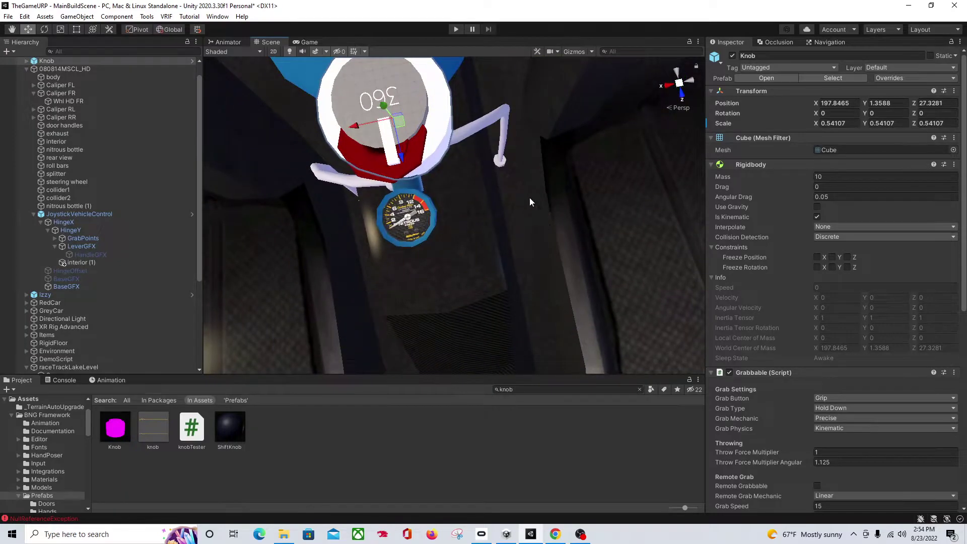
pyautogui.moveTo(385, 114); pyautogui.dragTo(390, 112)
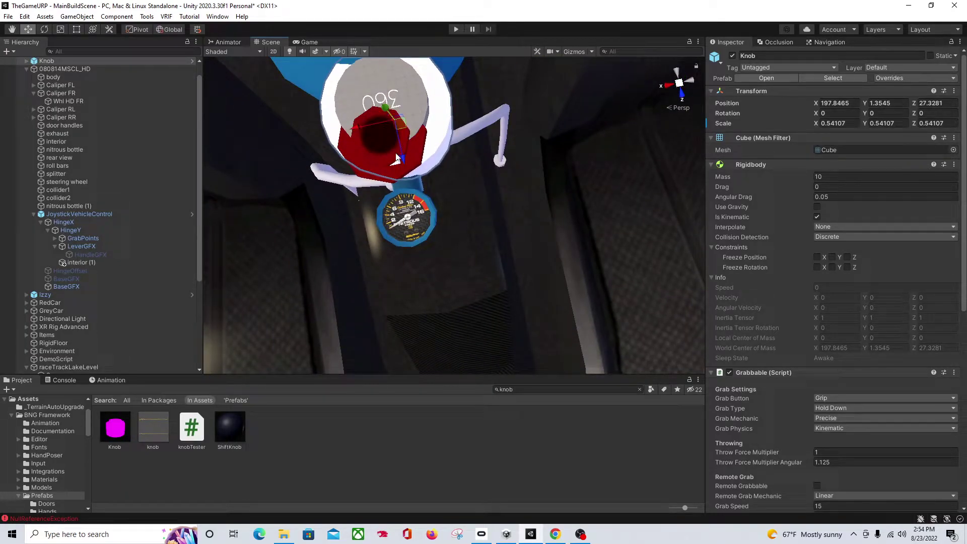
# Center the Knob on the red valve handle at X 197.8507, Z 27.35
pyautogui.moveTo(396, 160); pyautogui.dragTo(400, 192)
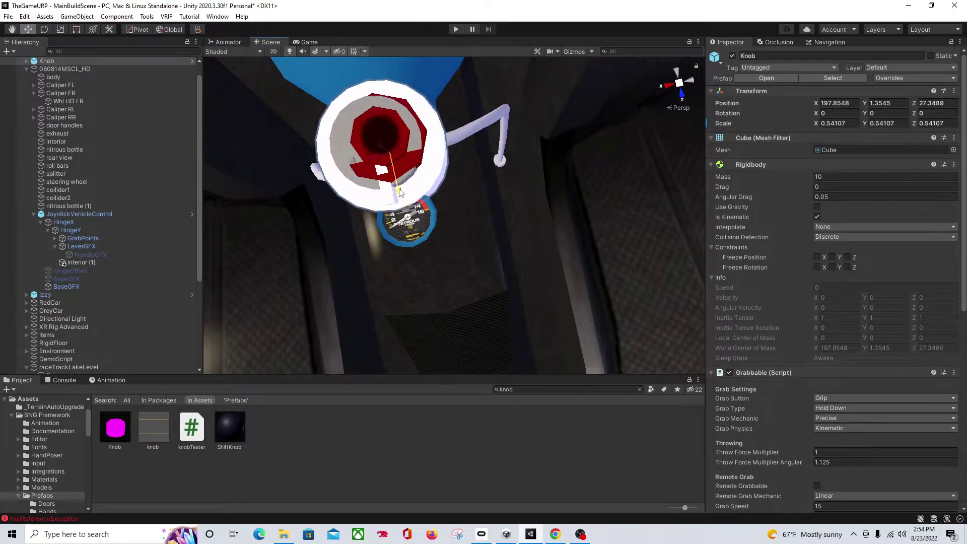
pyautogui.moveTo(347, 161); pyautogui.dragTo(353, 160)
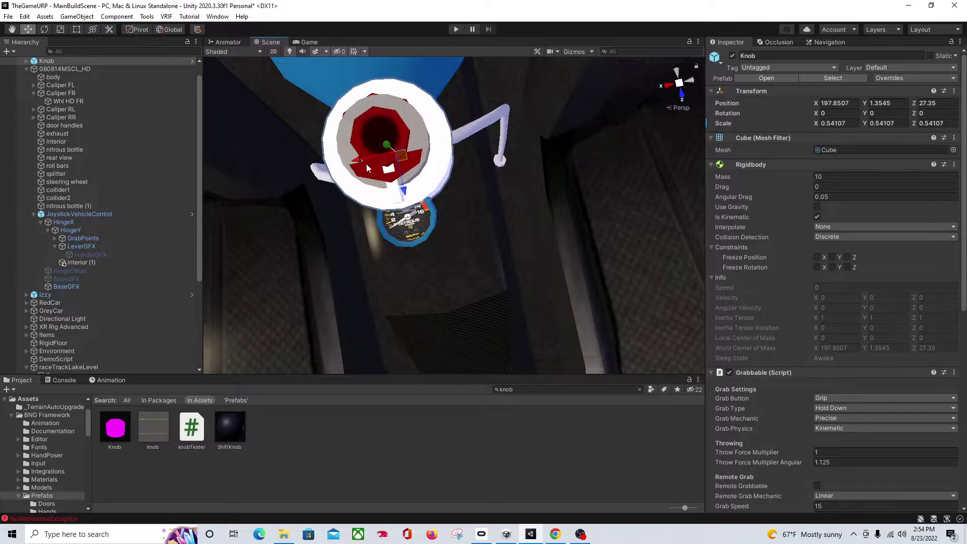
pyautogui.moveTo(403, 173); pyautogui.dragTo(407, 209, button='right')
pyautogui.moveTo(407, 204); pyautogui.dragTo(411, 208, button='middle')
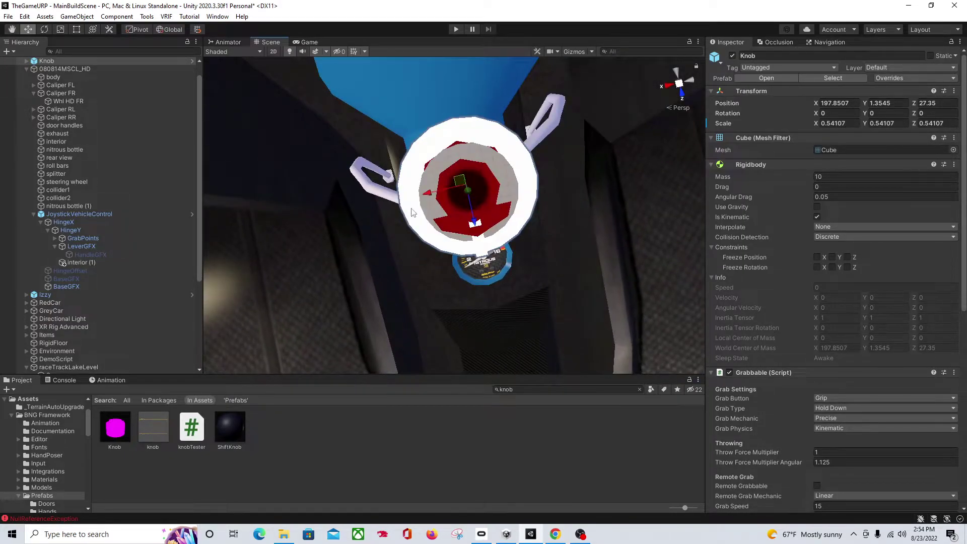
# Nudge the Knob to Z 27.3475 and scale it uniformly down to 0.5184641 around the red valve
pyautogui.moveTo(478, 227); pyautogui.dragTo(476, 224)
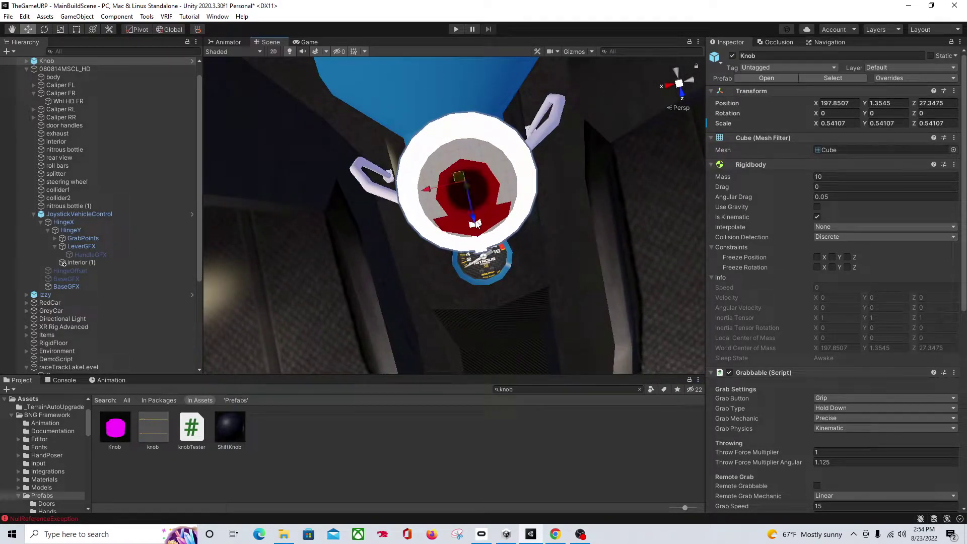
pyautogui.press('e')
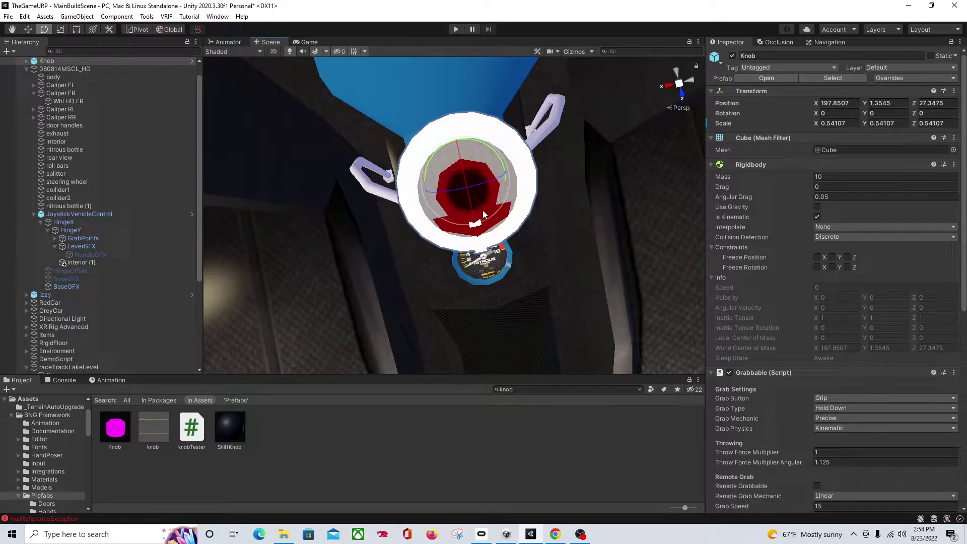
pyautogui.press('r')
pyautogui.moveTo(466, 184); pyautogui.dragTo(468, 189)
# Raise the Knob to Y 1.3556 to match the height of the red valve handle
pyautogui.moveTo(550, 262); pyautogui.dragTo(617, 155, button='right')
pyautogui.keyDown('alt'); pyautogui.moveTo(618, 153); pyautogui.dragTo(600, 199); pyautogui.keyUp('alt')
pyautogui.press('f')
pyautogui.press('w')
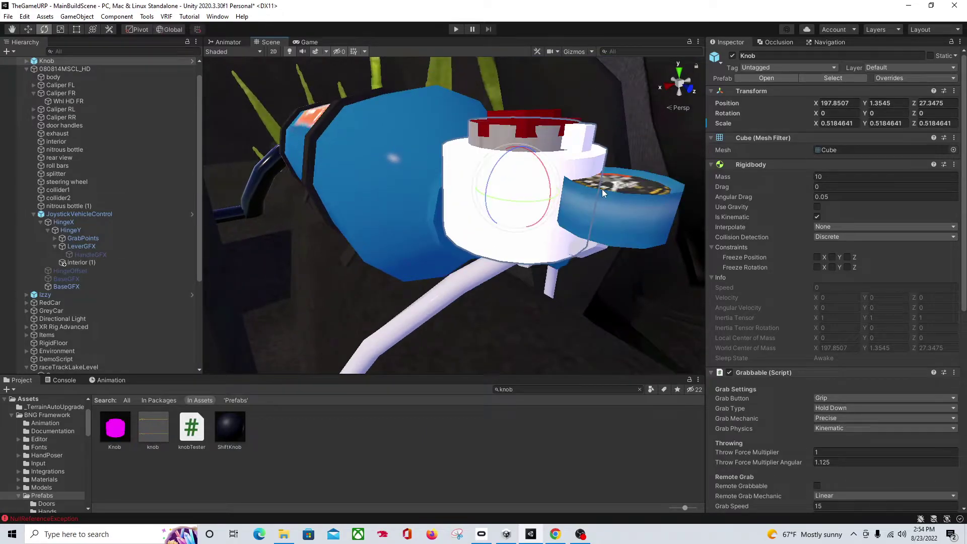
pyautogui.moveTo(523, 151); pyautogui.dragTo(503, 206)
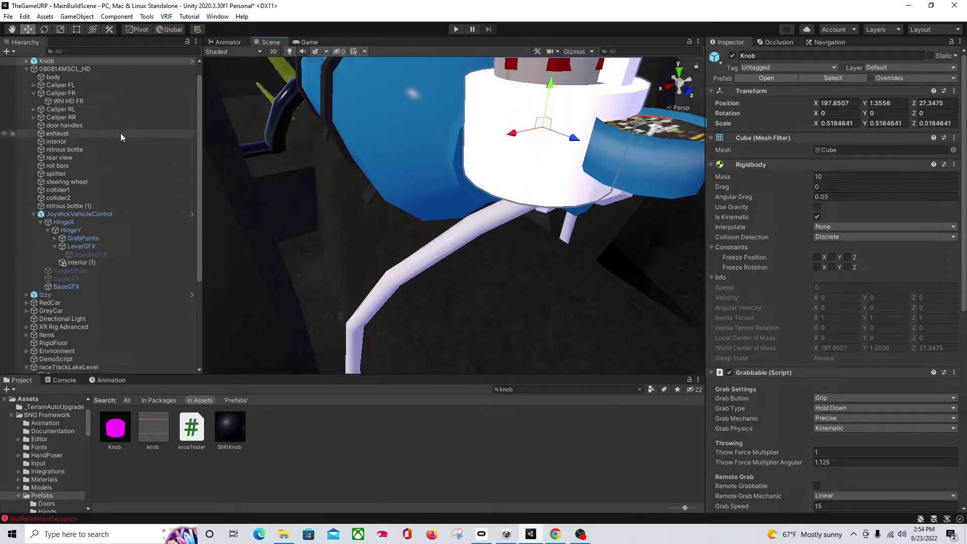
# Expand the Knob's hierarchy and unpack its prefab so other objects can be parented inside it
pyautogui.scroll(-5, 431, 144)
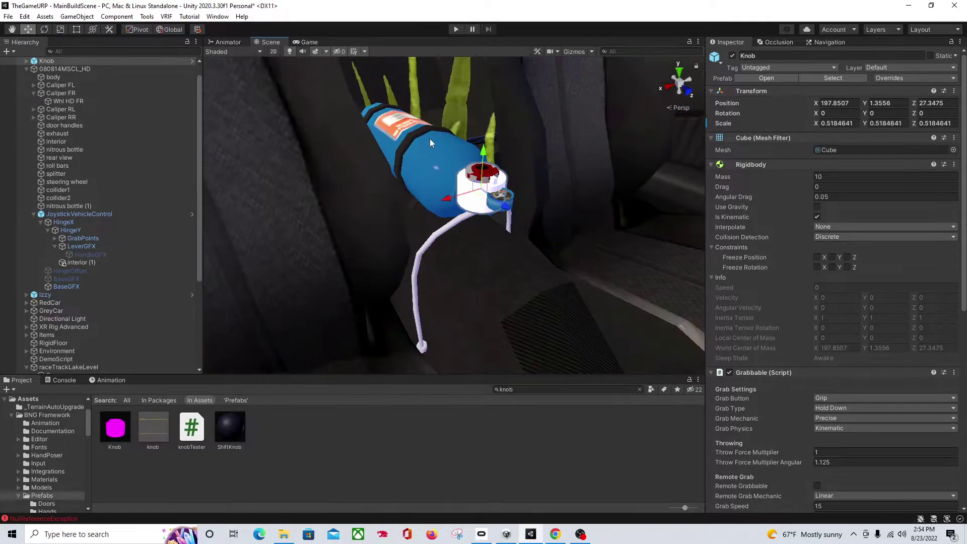
pyautogui.click(478, 173)
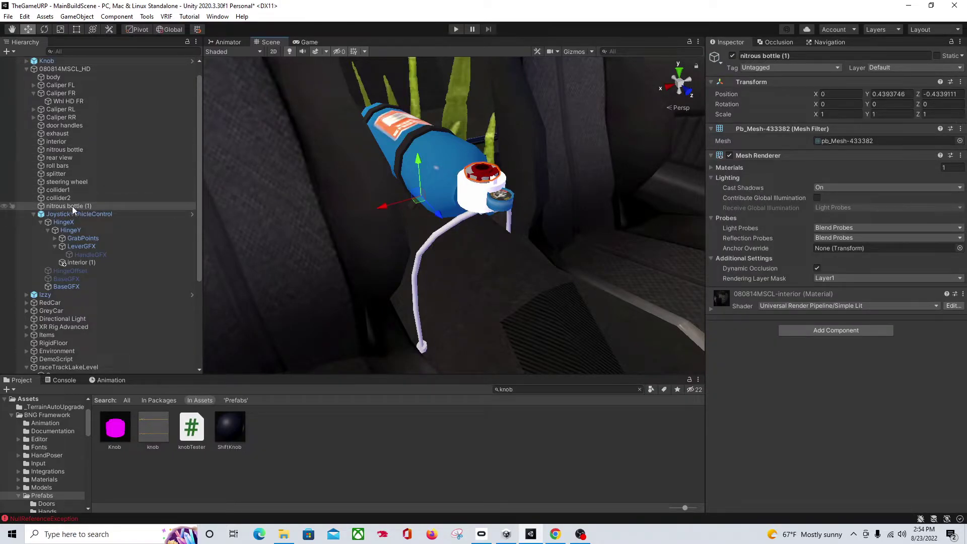
pyautogui.moveTo(73, 207); pyautogui.dragTo(290, 431)
pyautogui.moveTo(289, 390); pyautogui.dragTo(282, 383)
pyautogui.click(27, 61)
pyautogui.rightClick(51, 62)
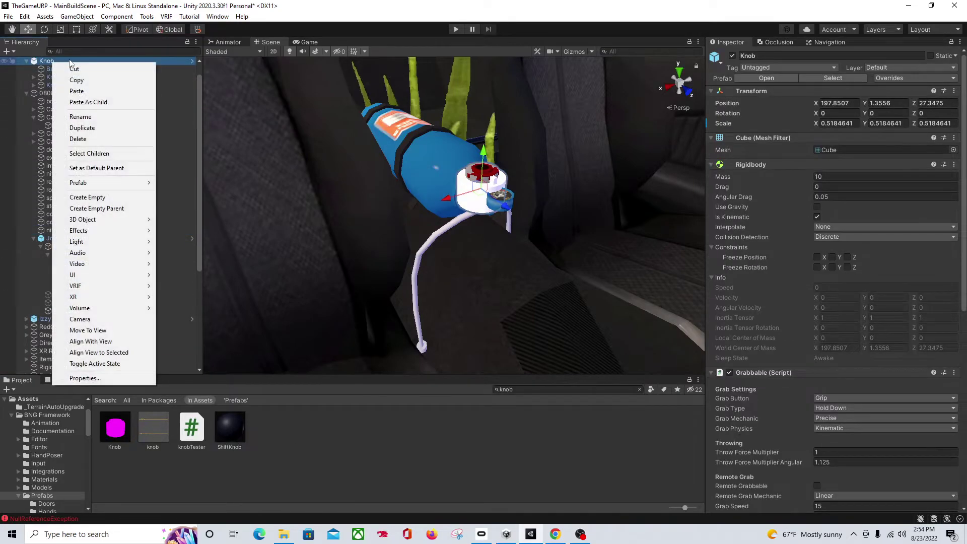
pyautogui.moveTo(111, 183)
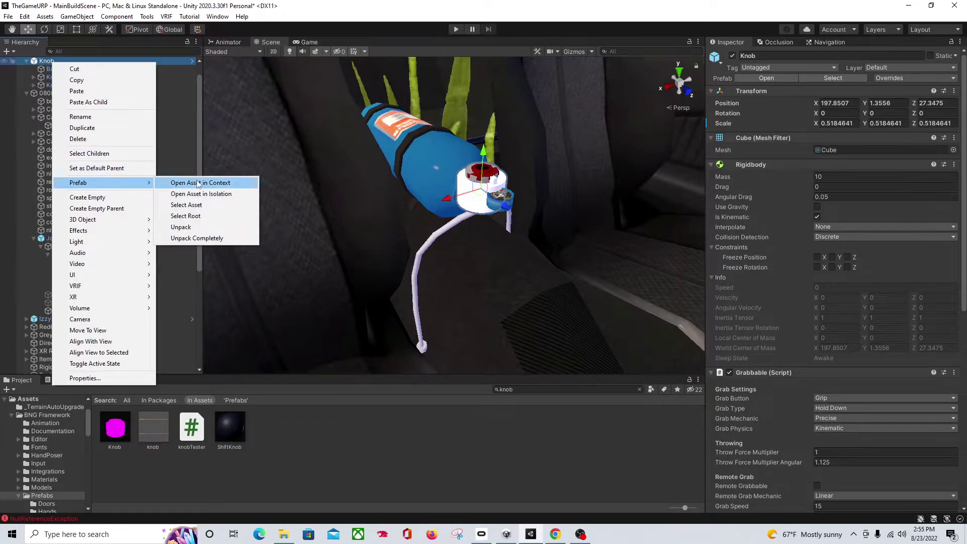
pyautogui.click(180, 228)
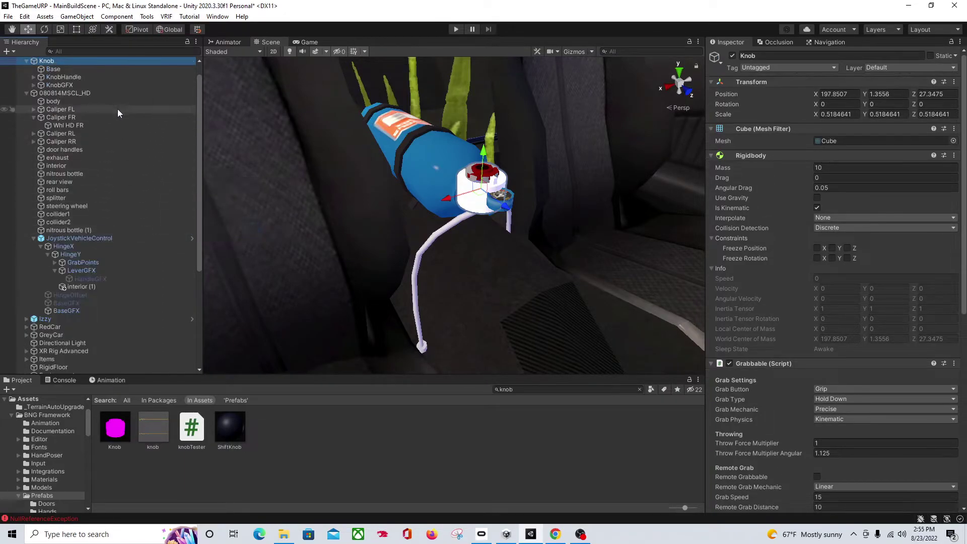
# Parent the red valve handle, nitrous bottle (1), to KnobGFX inside the Knob
pyautogui.click(491, 176)
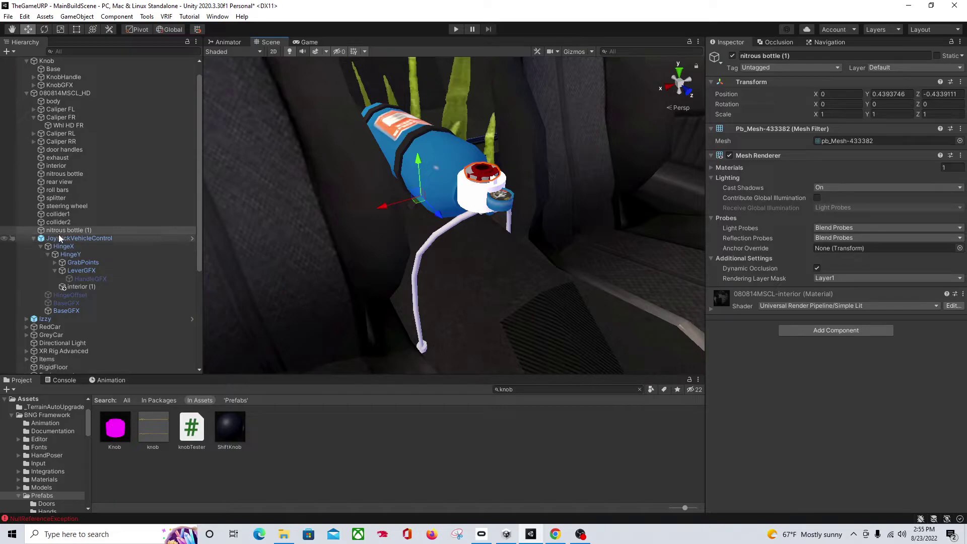
pyautogui.moveTo(60, 230); pyautogui.dragTo(50, 101)
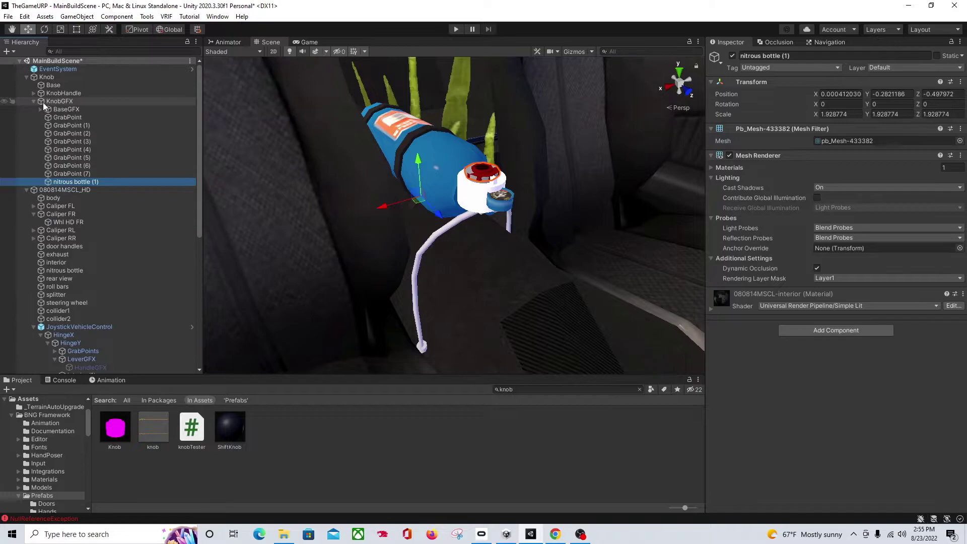
pyautogui.click(33, 101)
pyautogui.click(34, 101)
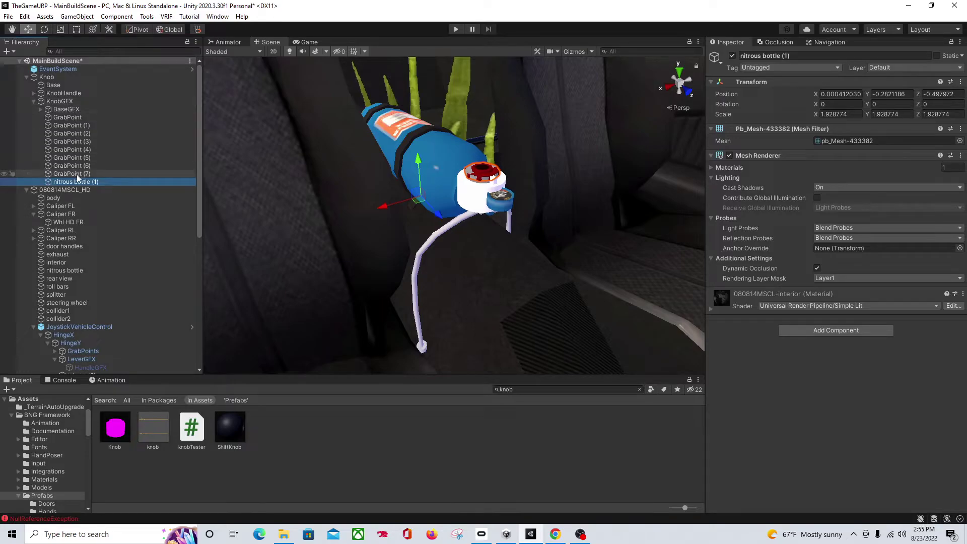
# Disable the Grabbable script on the Knob parent object
pyautogui.click(72, 103)
pyautogui.moveTo(387, 229); pyautogui.dragTo(406, 242, button='middle')
pyautogui.scroll(3, 395, 249)
pyautogui.click(81, 78)
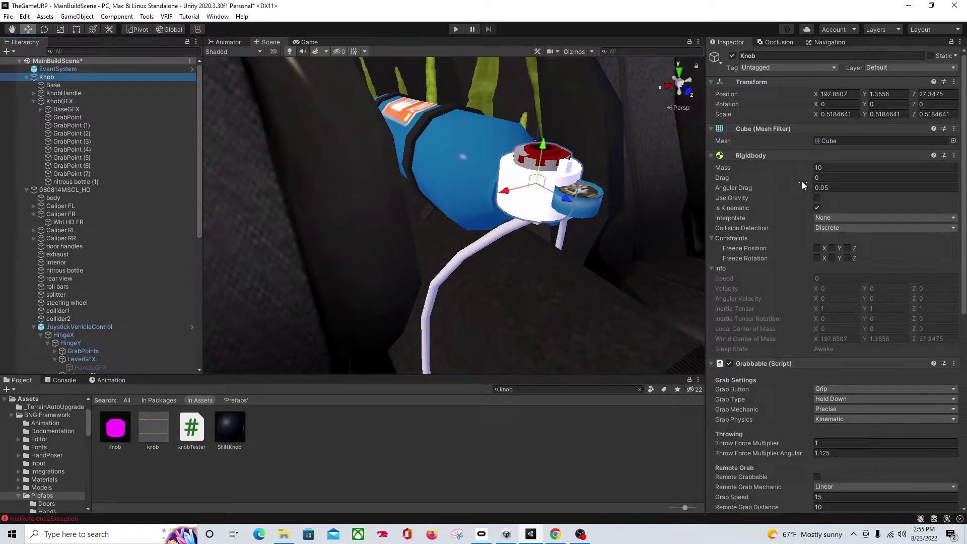
pyautogui.scroll(-8, 771, 292)
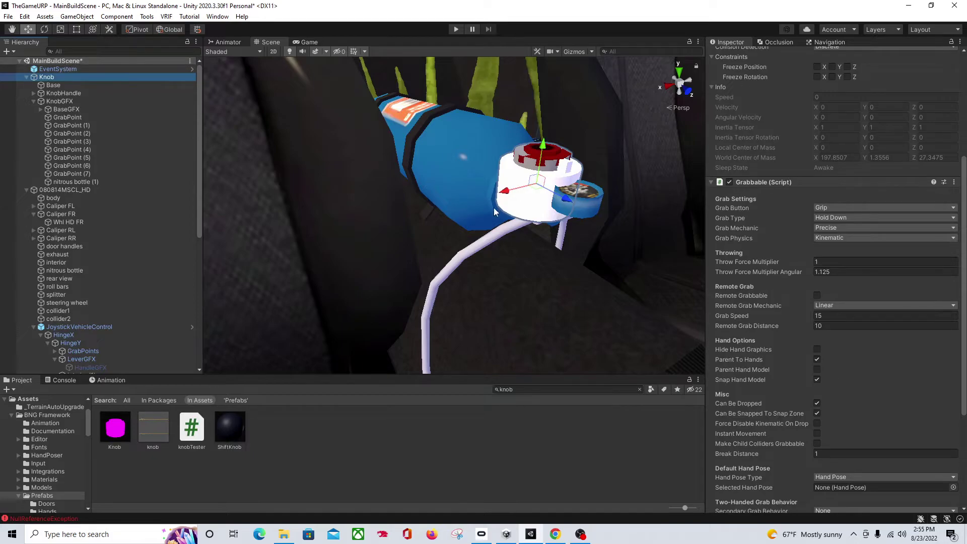
pyautogui.click(729, 182)
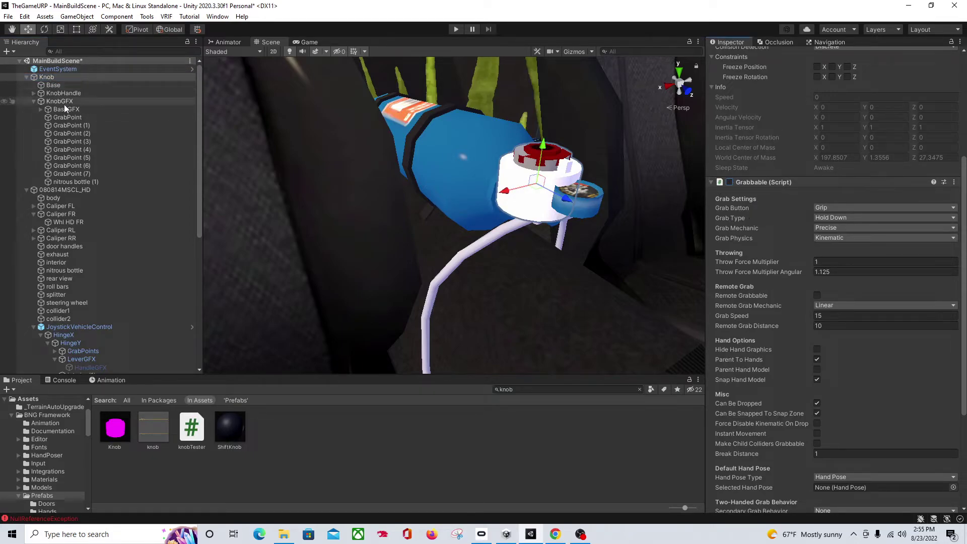
# Make KnobHandle's Rigidbody kinematic, set its Grab Physics to Kinematic, and review its Hinge Joint and Hinge Helper settings
pyautogui.click(48, 94)
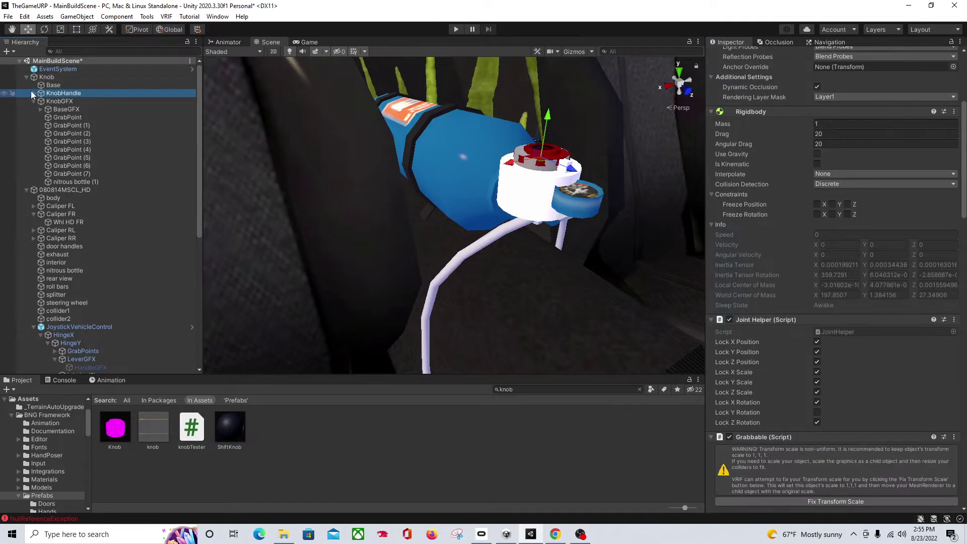
pyautogui.click(33, 93)
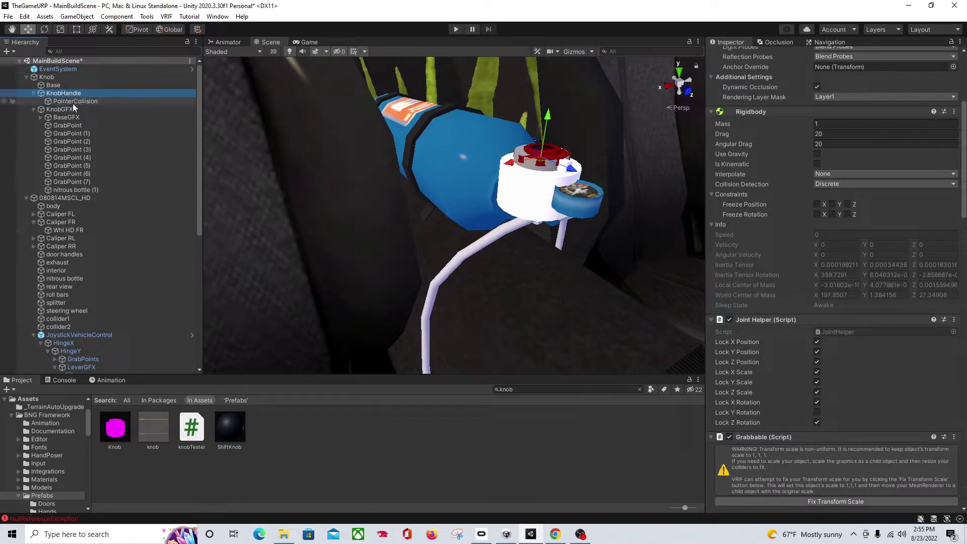
pyautogui.click(818, 162)
pyautogui.scroll(-10, 756, 179)
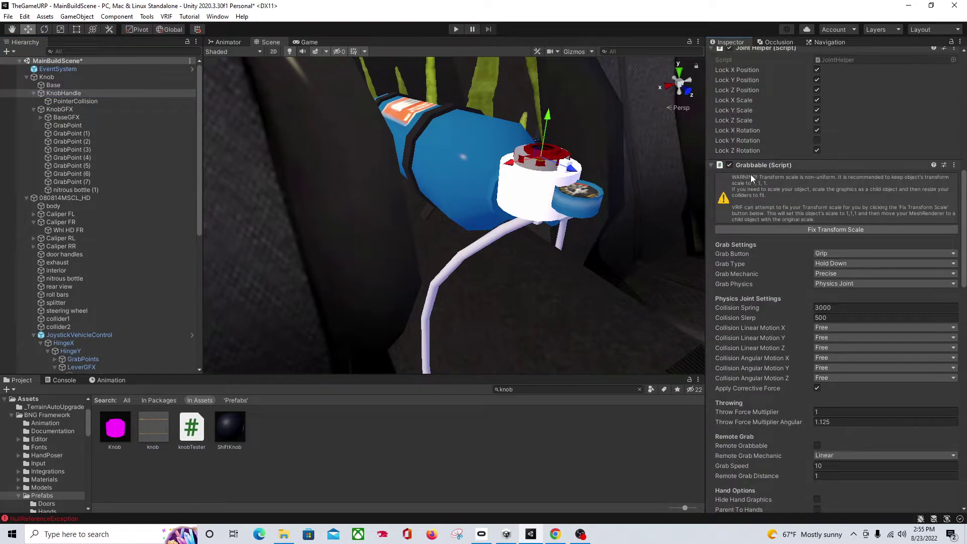
pyautogui.scroll(-3, 759, 259)
pyautogui.click(841, 194)
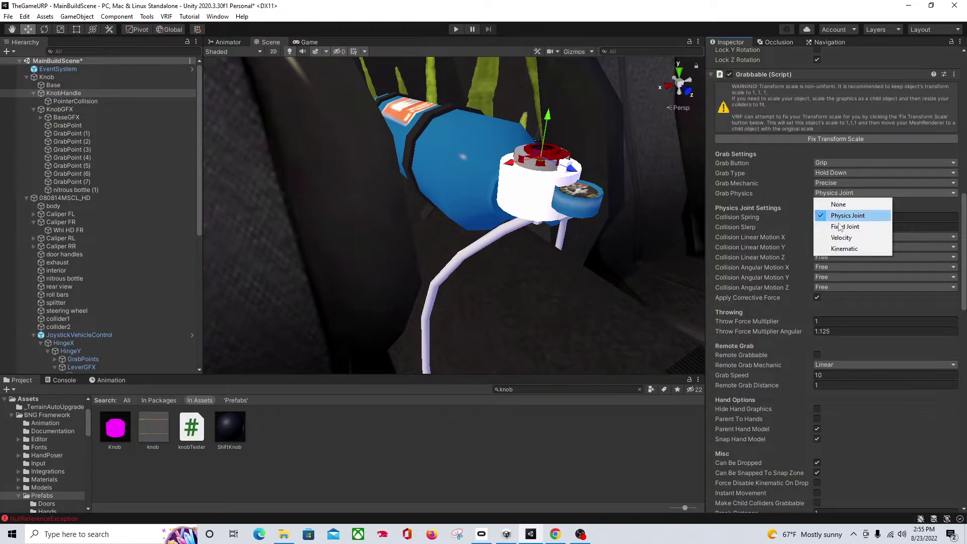
pyautogui.click(838, 249)
pyautogui.scroll(-6, 776, 187)
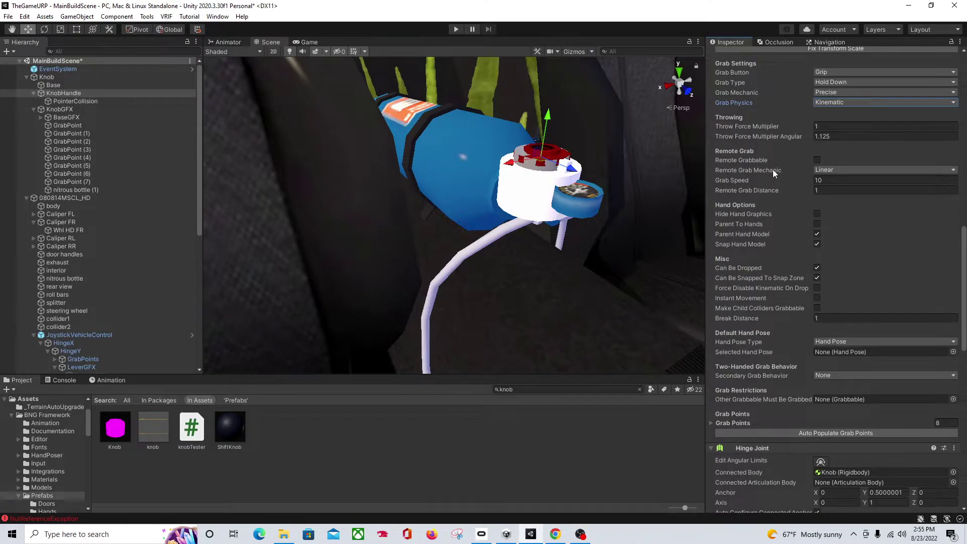
pyautogui.scroll(-3, 763, 201)
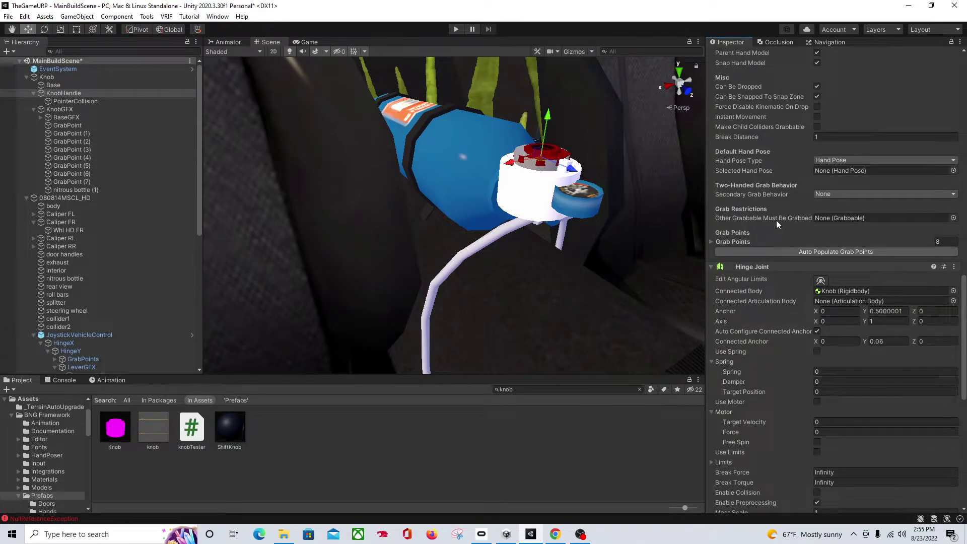
pyautogui.scroll(-6, 776, 220)
pyautogui.scroll(-3, 778, 221)
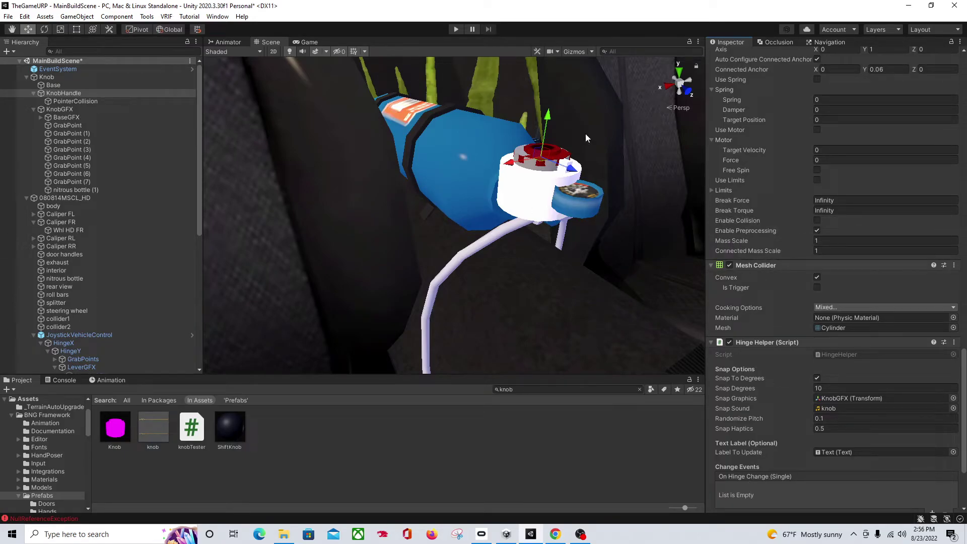
# Deactivate the BaseGFX object under KnobGFX and expand its children
pyautogui.click(68, 109)
pyautogui.click(92, 117)
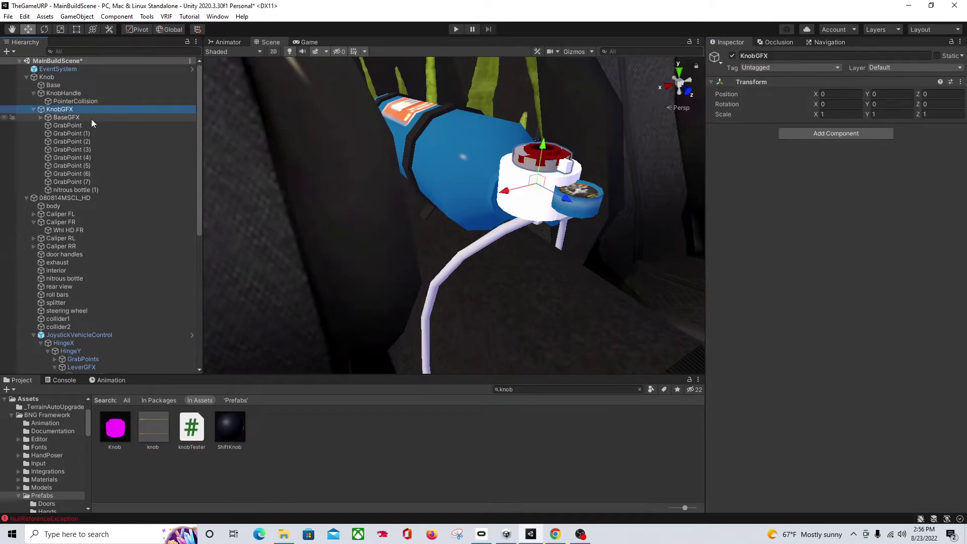
pyautogui.click(732, 56)
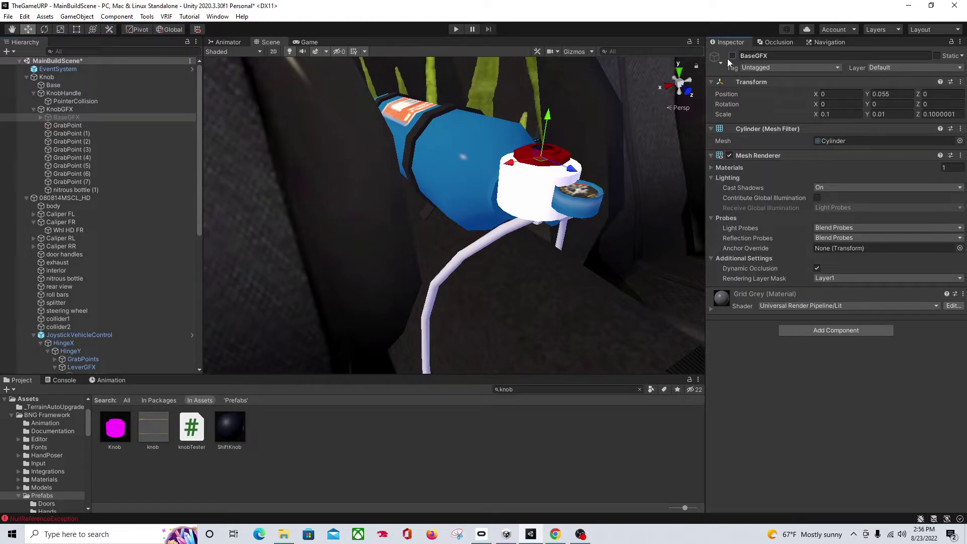
pyautogui.click(41, 117)
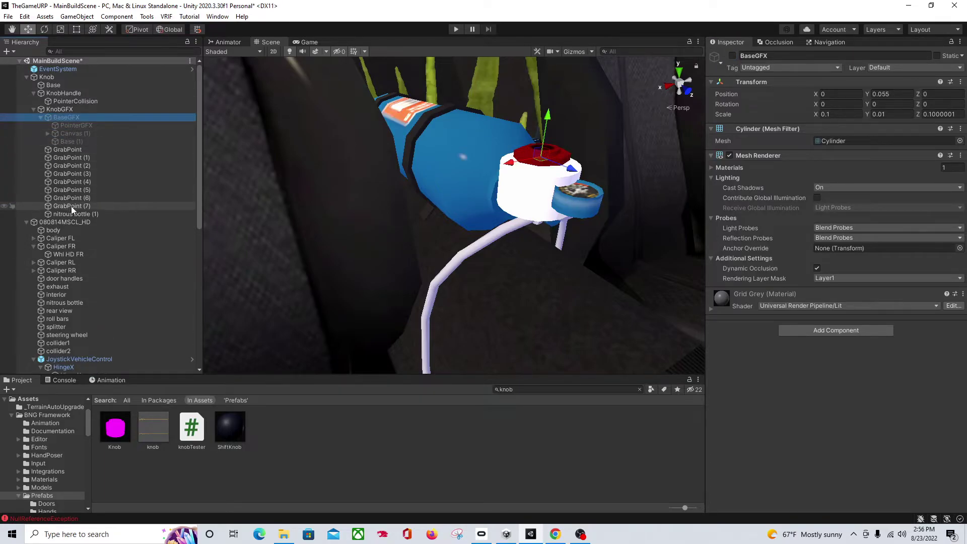
# Turn off the Mesh Renderer on the Knob's Base to hide the white cylinder
pyautogui.click(66, 110)
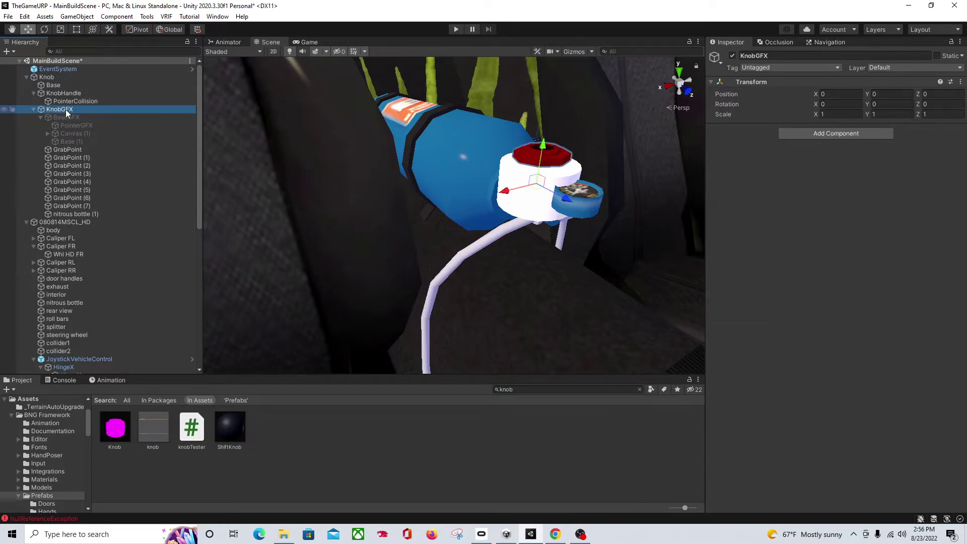
pyautogui.click(61, 87)
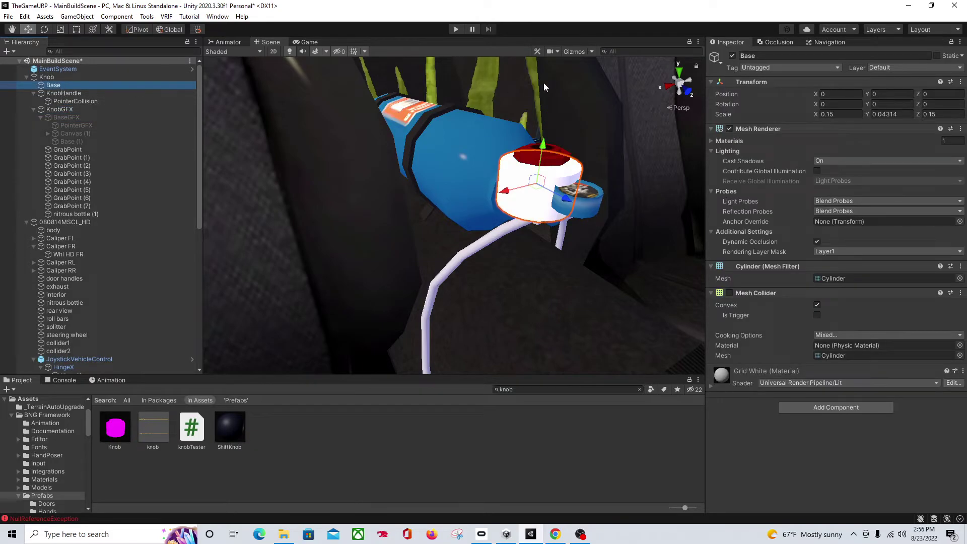
pyautogui.click(728, 129)
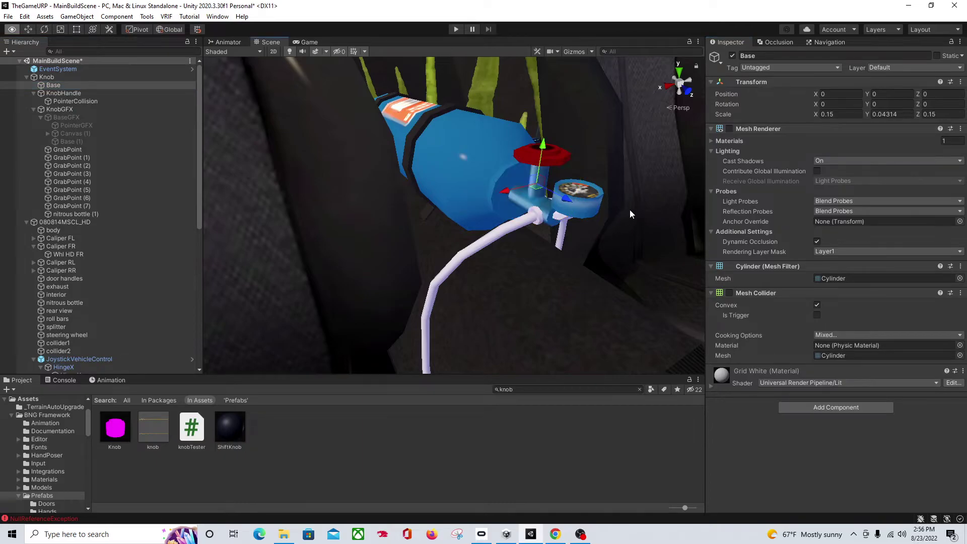
pyautogui.keyDown('alt'); pyautogui.moveTo(629, 214); pyautogui.dragTo(468, 244); pyautogui.keyUp('alt')
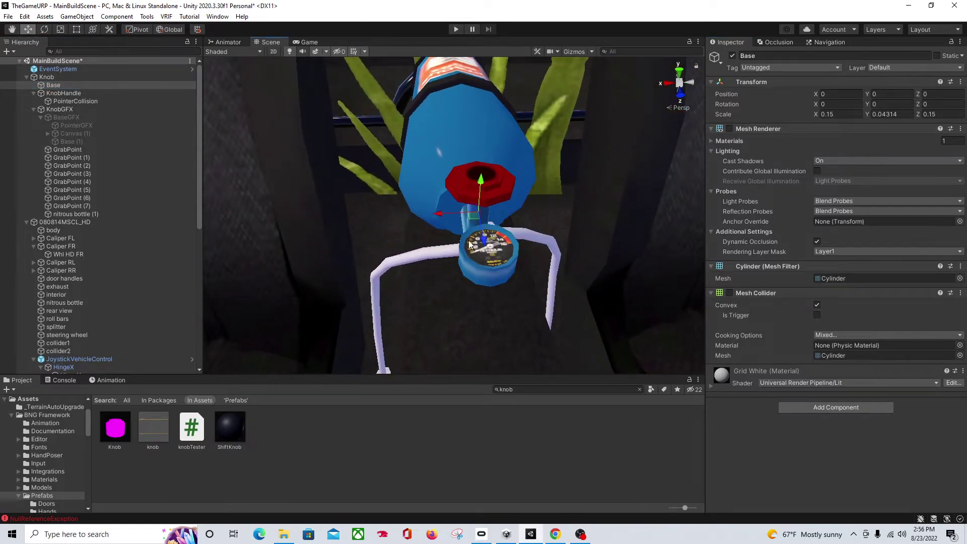
# Disable the Mesh Colliders on the car's collider1 and collider2 objects
pyautogui.scroll(-8, 536, 180)
pyautogui.moveTo(538, 181); pyautogui.dragTo(473, 207, button='right')
pyautogui.moveTo(475, 207); pyautogui.dragTo(540, 185, button='middle')
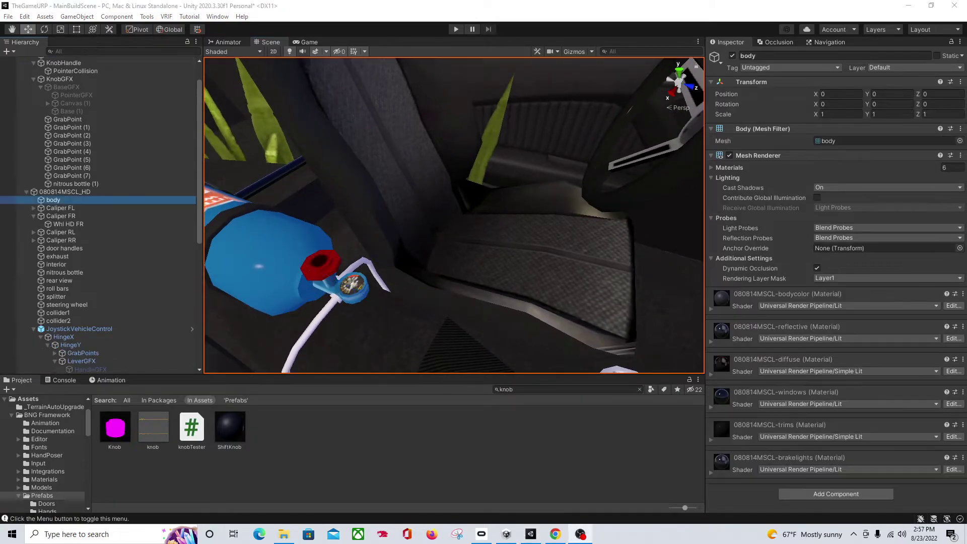
pyautogui.click(103, 312)
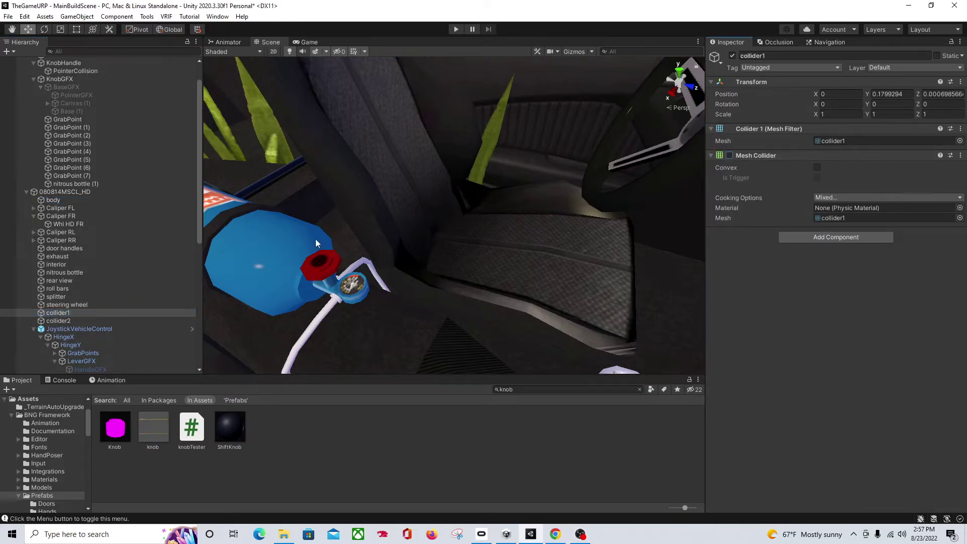
pyautogui.click(101, 321)
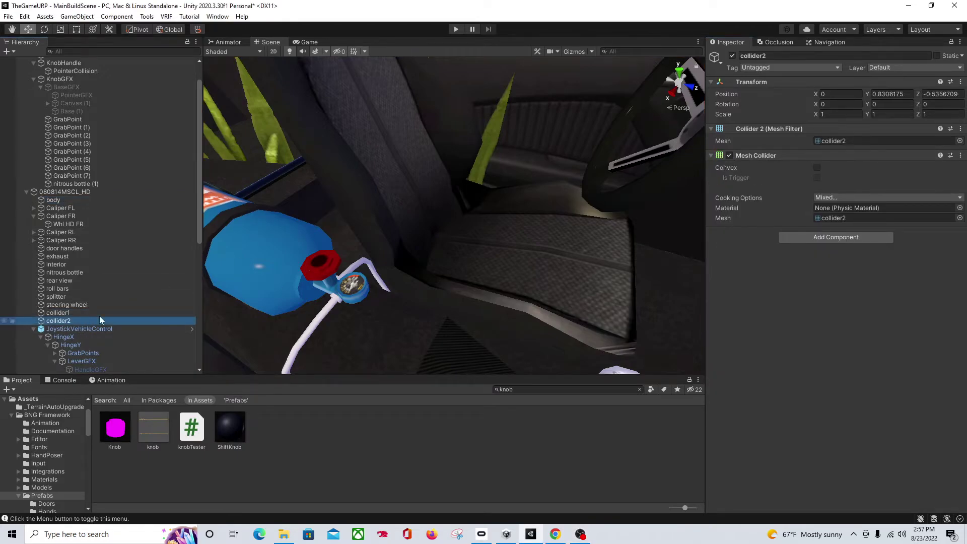
pyautogui.click(729, 156)
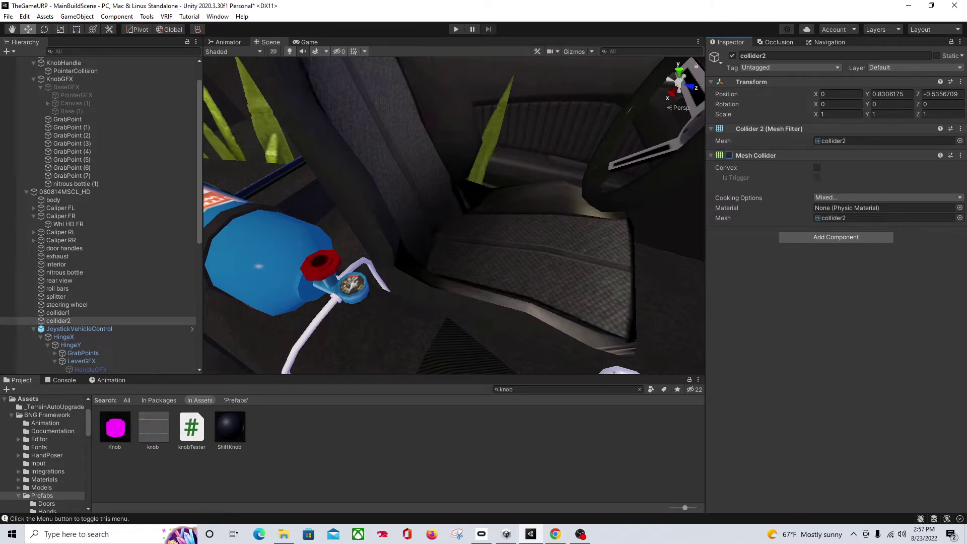
# Run the scene in Play mode to test the car's controls
pyautogui.click(455, 30)
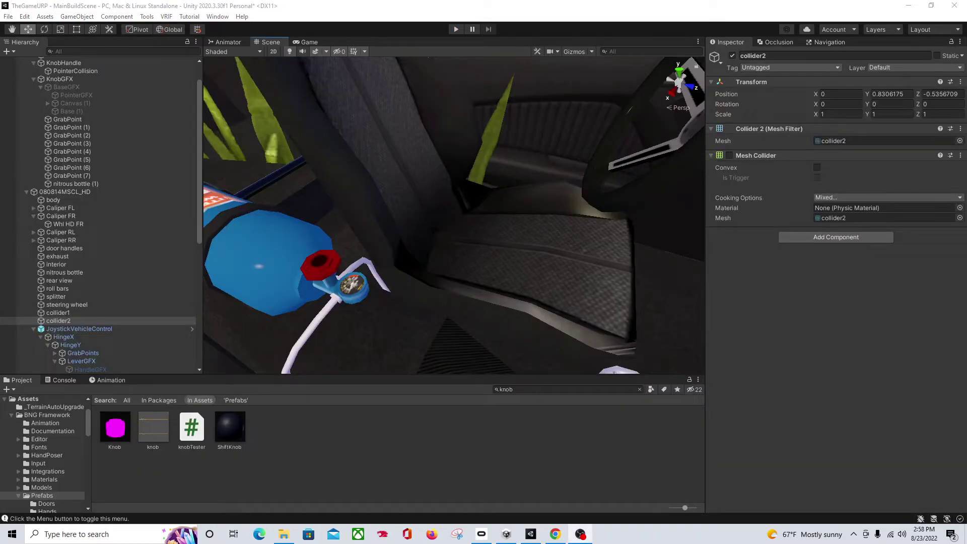
pyautogui.moveTo(408, 201); pyautogui.dragTo(575, 126, button='right')
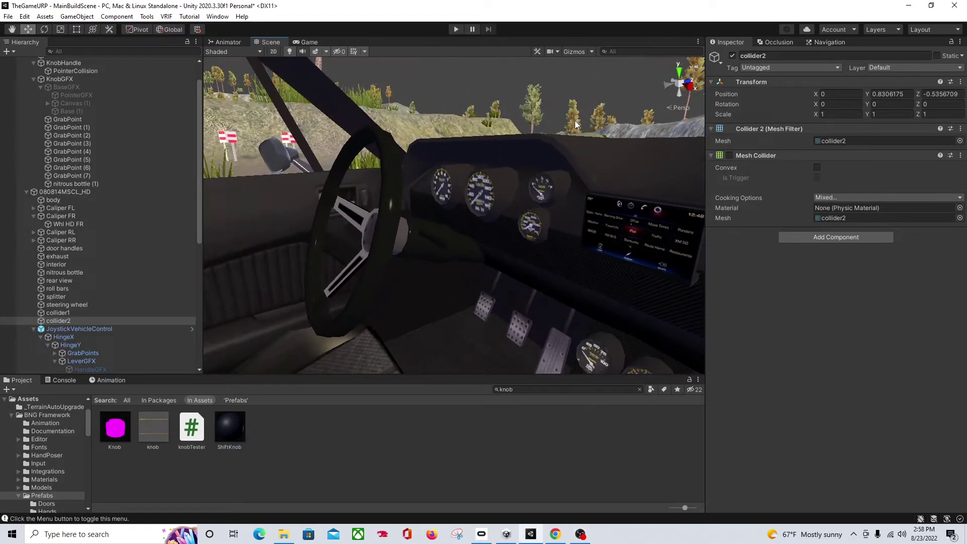
# Examine the car's interior in the Scene view, from the dashboard gauges and steering wheel to the pedals, shifter and seats
pyautogui.moveTo(491, 170); pyautogui.dragTo(528, 183, button='middle')
pyautogui.moveTo(527, 183); pyautogui.dragTo(643, 195, button='right')
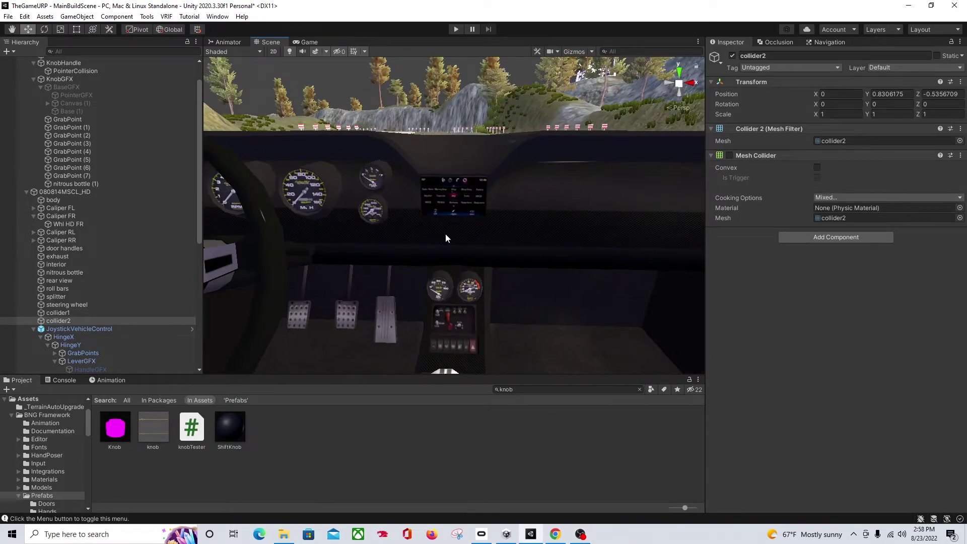
pyautogui.scroll(-3, 445, 234)
pyautogui.moveTo(446, 237); pyautogui.dragTo(593, 241, button='right')
pyautogui.moveTo(593, 240); pyautogui.dragTo(457, 243, button='middle')
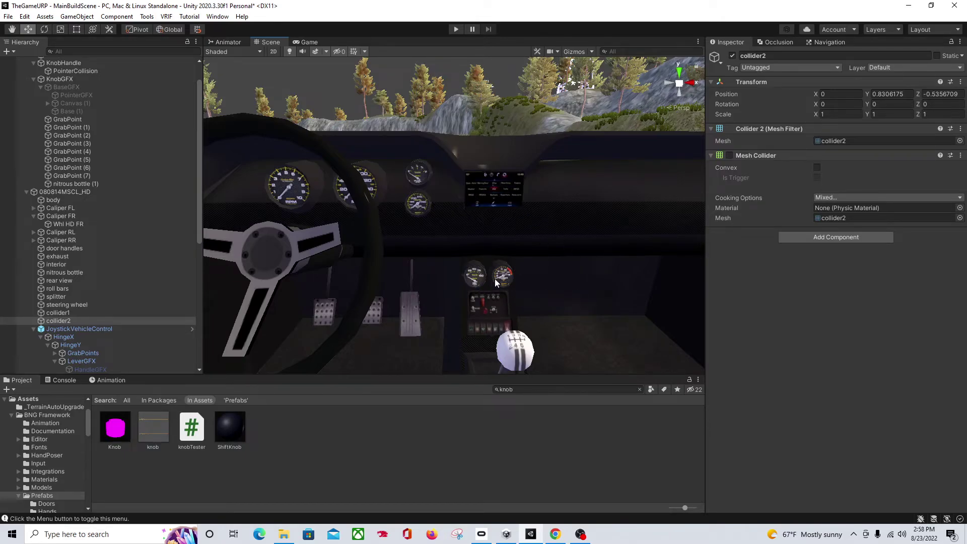
pyautogui.moveTo(419, 218); pyautogui.dragTo(535, 257, button='right')
pyautogui.moveTo(534, 258); pyautogui.dragTo(548, 252, button='middle')
pyautogui.moveTo(548, 251); pyautogui.dragTo(632, 182, button='right')
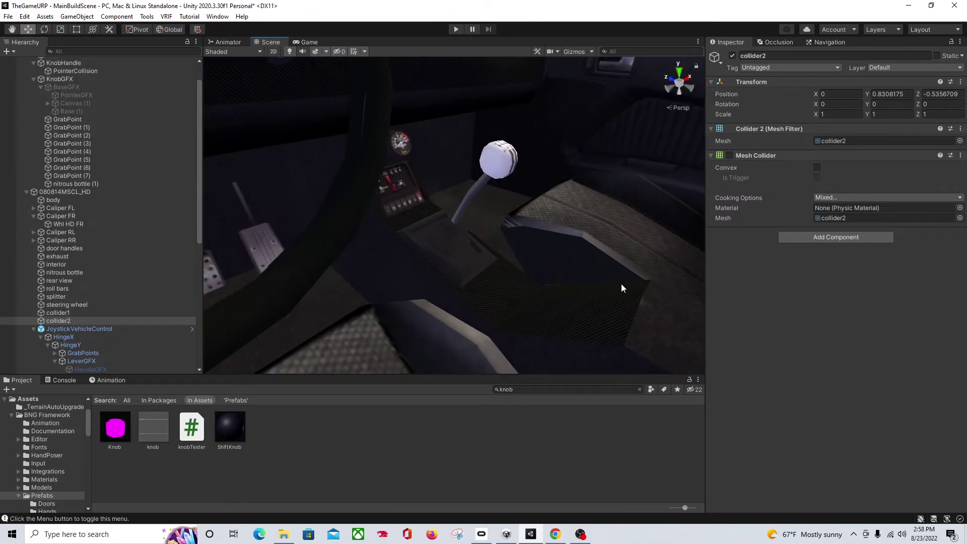
pyautogui.moveTo(421, 242); pyautogui.dragTo(569, 220, button='right')
# Inspect the car's exterior from the driver's side around to the hood and front end, including the surrounding track area
pyautogui.scroll(-8, 569, 220)
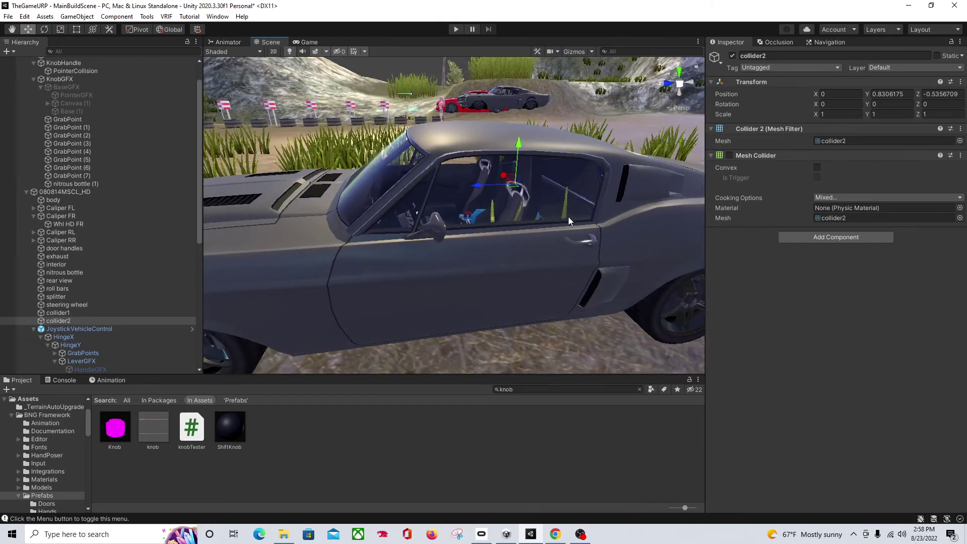
pyautogui.moveTo(511, 251); pyautogui.dragTo(644, 252, button='middle')
pyautogui.moveTo(438, 252); pyautogui.dragTo(507, 285, button='right')
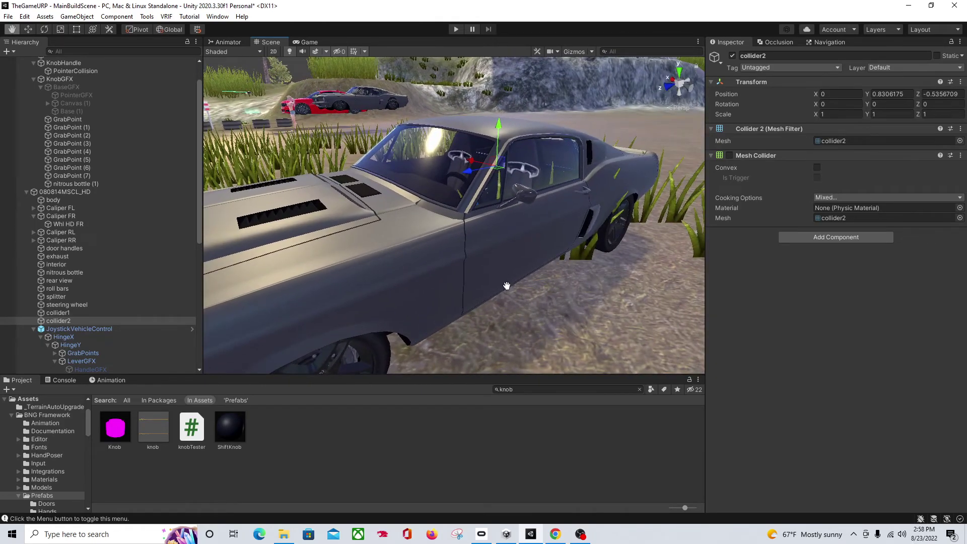
pyautogui.moveTo(507, 285); pyautogui.dragTo(642, 271, button='middle')
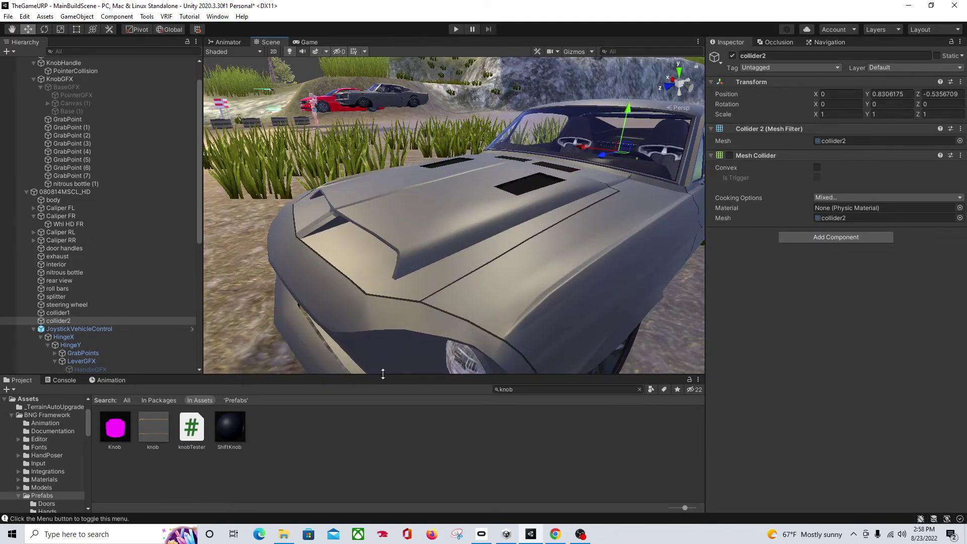
pyautogui.moveTo(386, 320); pyautogui.dragTo(477, 292, button='right')
pyautogui.scroll(-5, 452, 308)
pyautogui.keyDown('alt'); pyautogui.moveTo(436, 309); pyautogui.dragTo(401, 255); pyautogui.keyUp('alt')
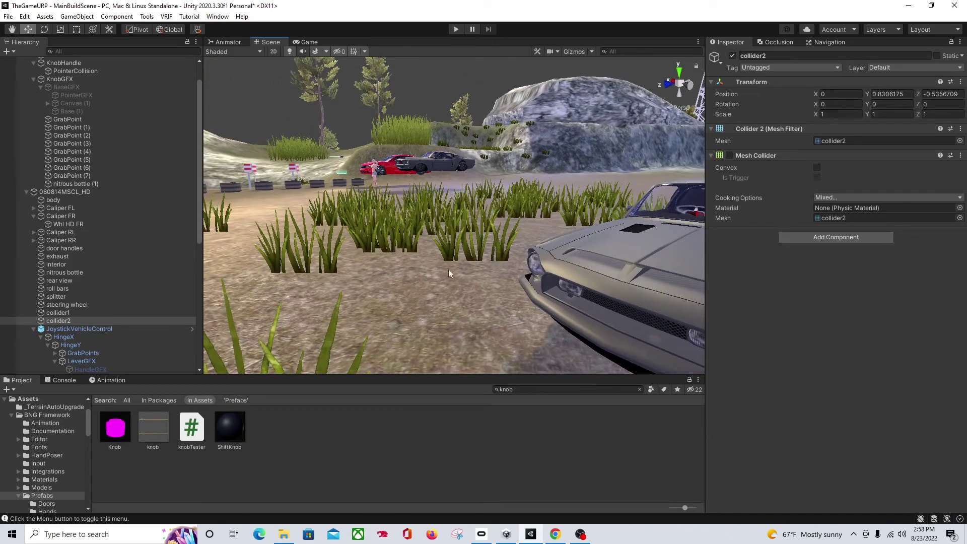